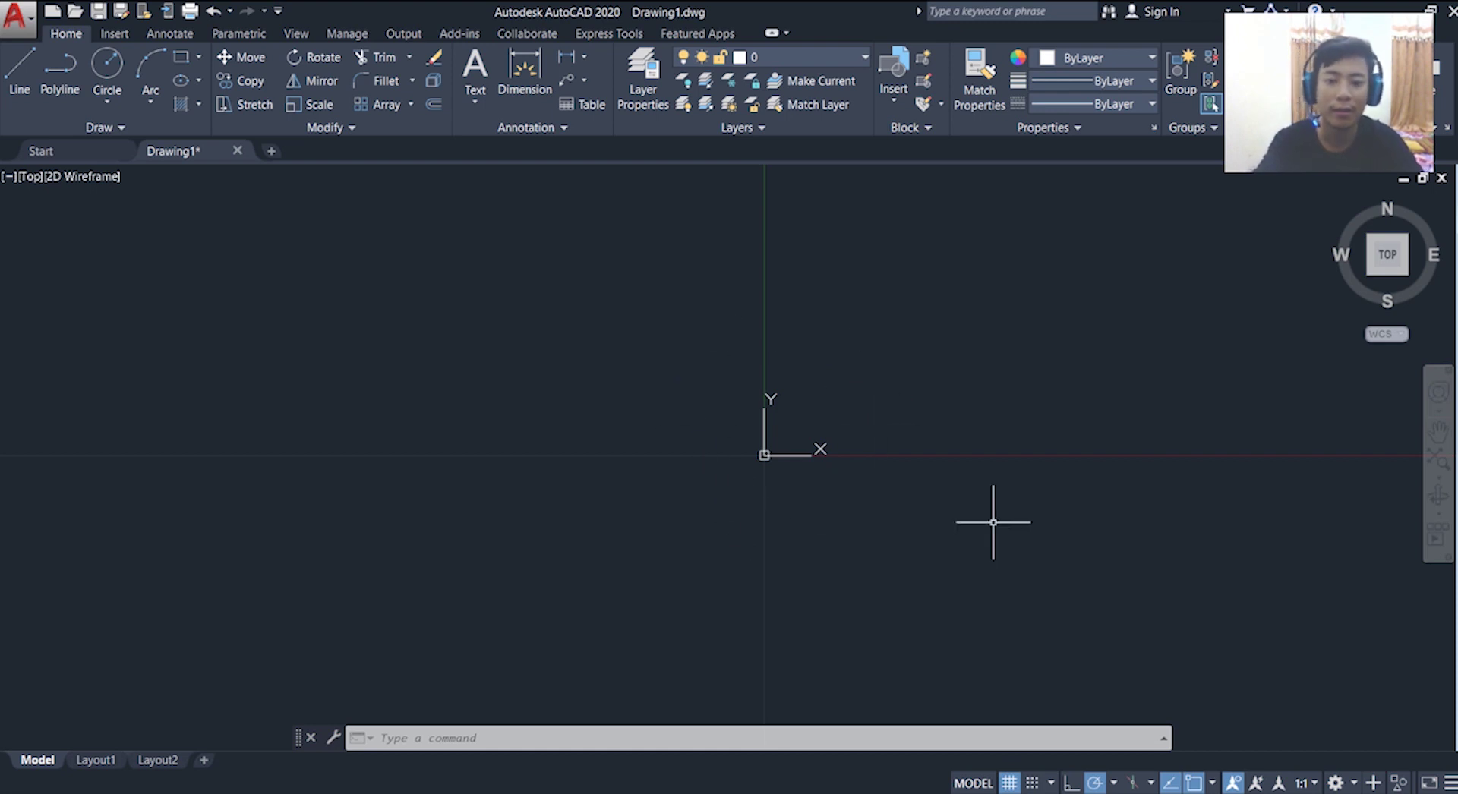
- Set the model space limits with the lower-left corner at 0,0 and the upper-right corner at 297,210
{"action": "type", "text": "limit"}
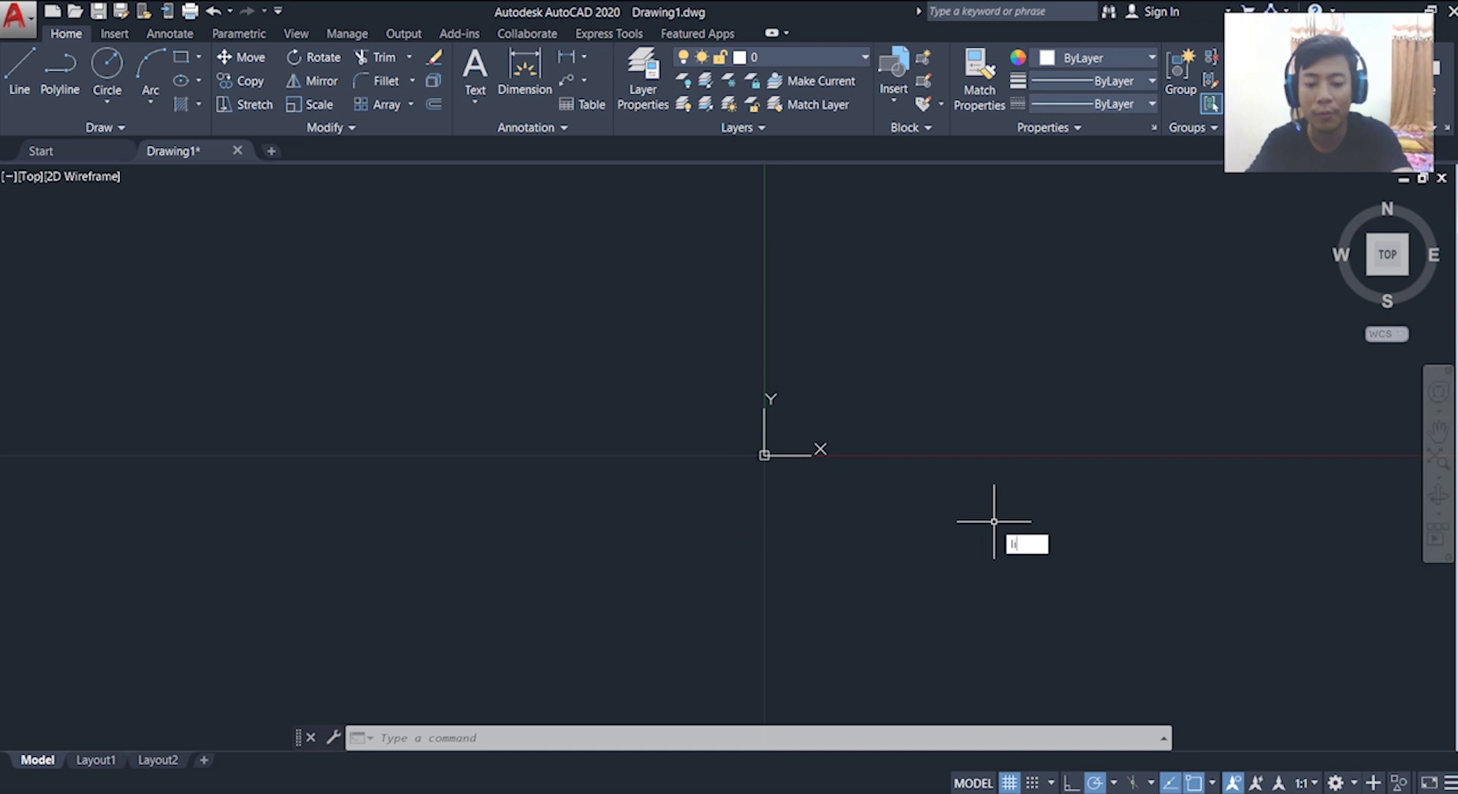
{"action": "type", "text": "s"}
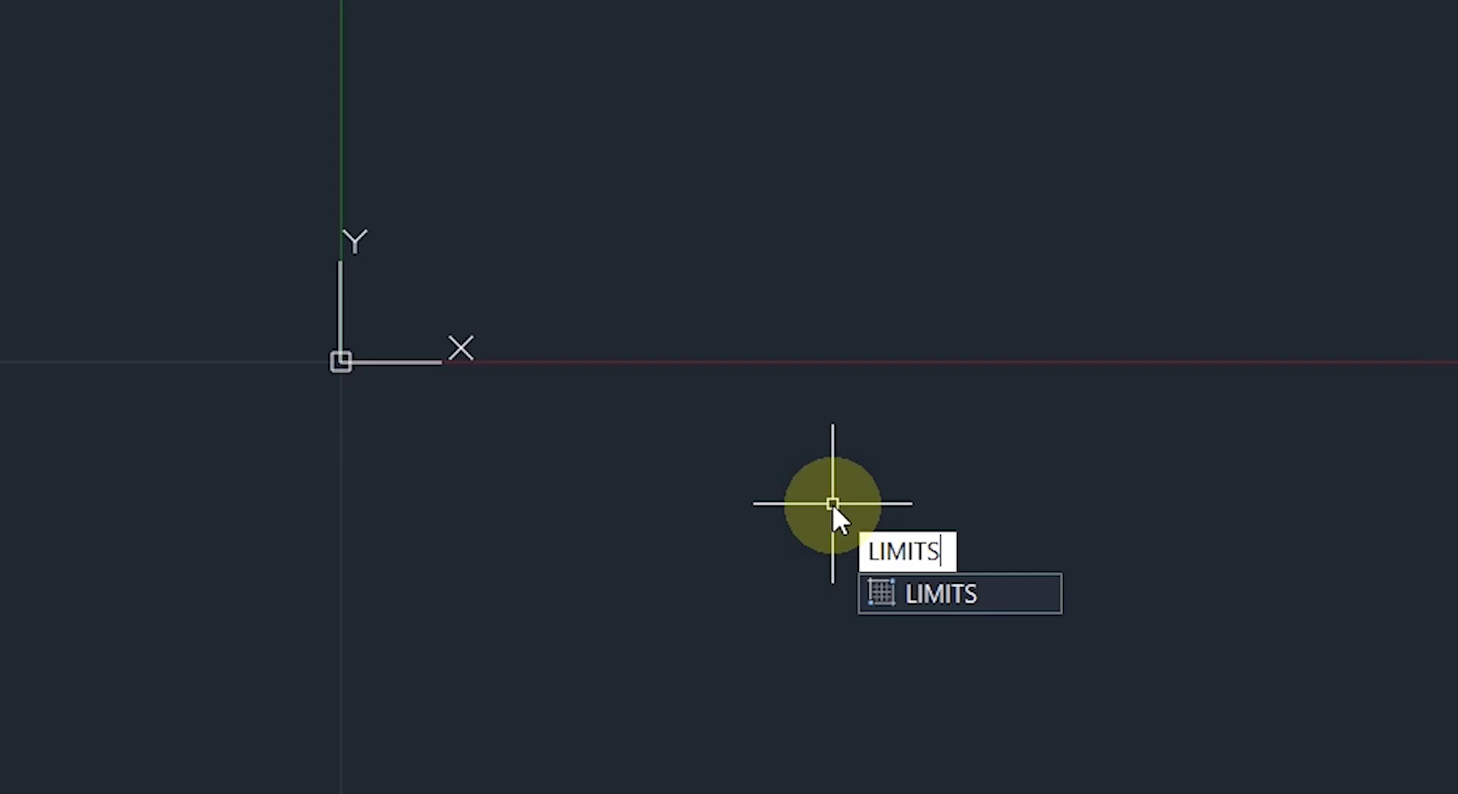
{"action": "key", "text": "Return"}
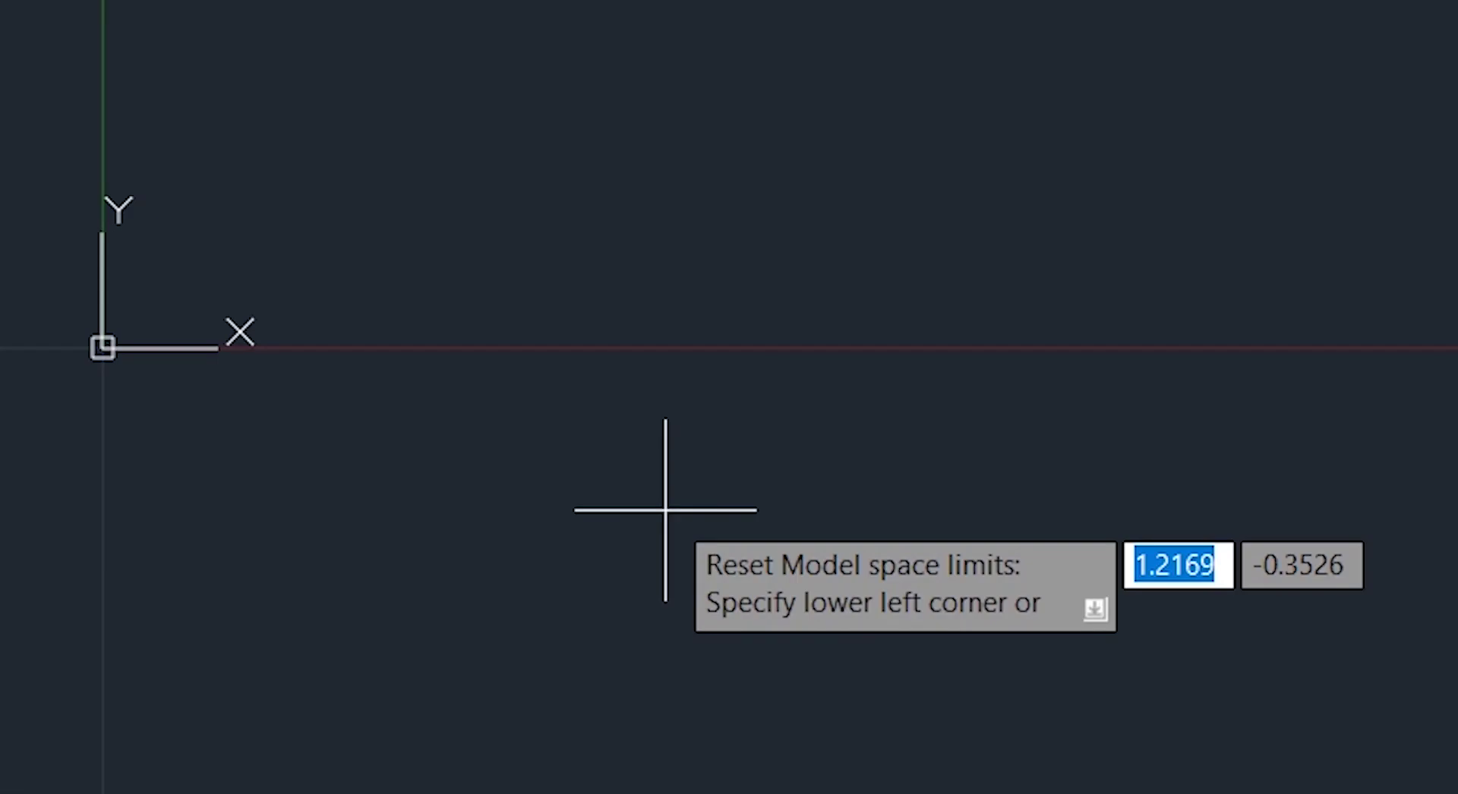
{"action": "type", "text": "0"}
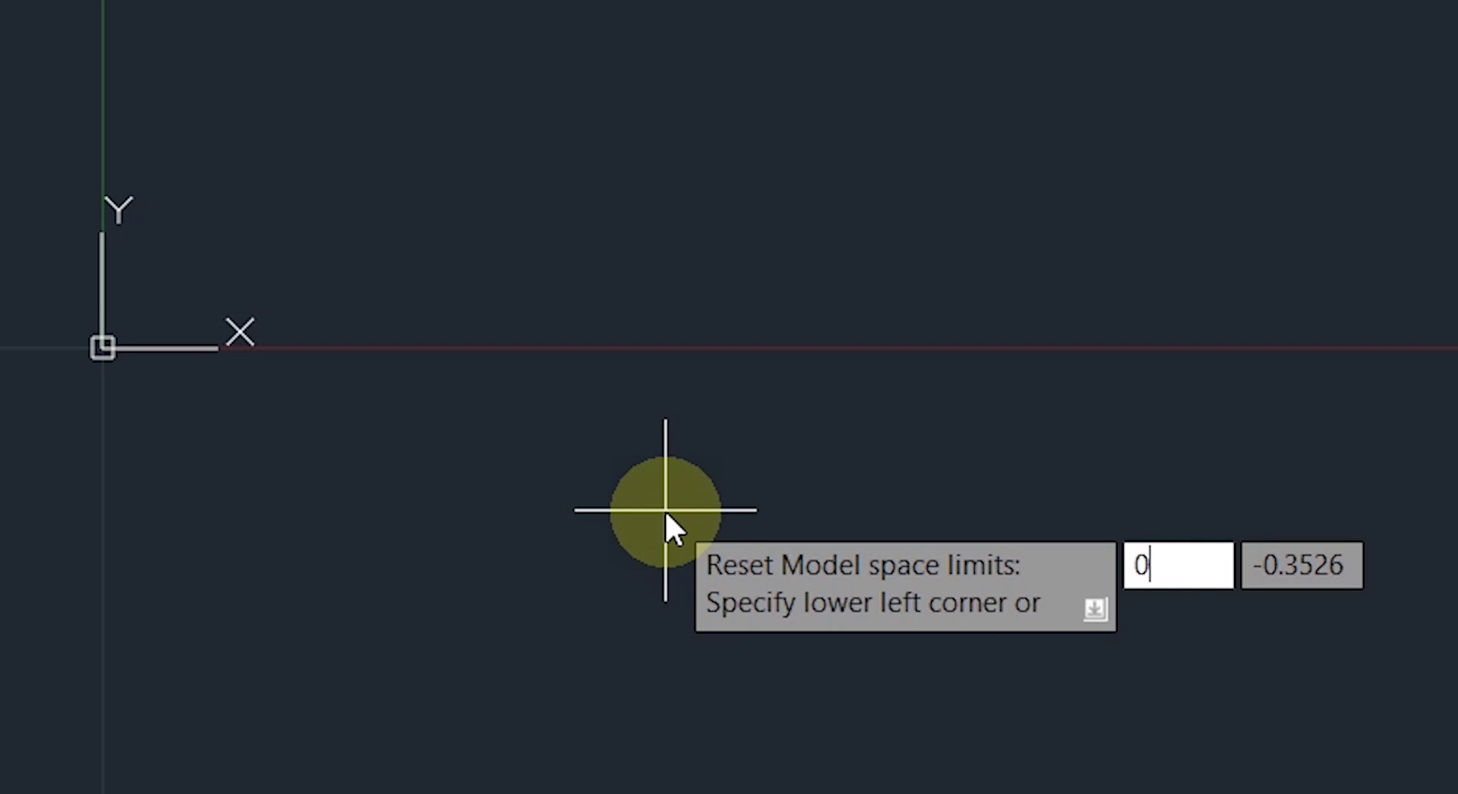
{"action": "key", "text": "Tab"}
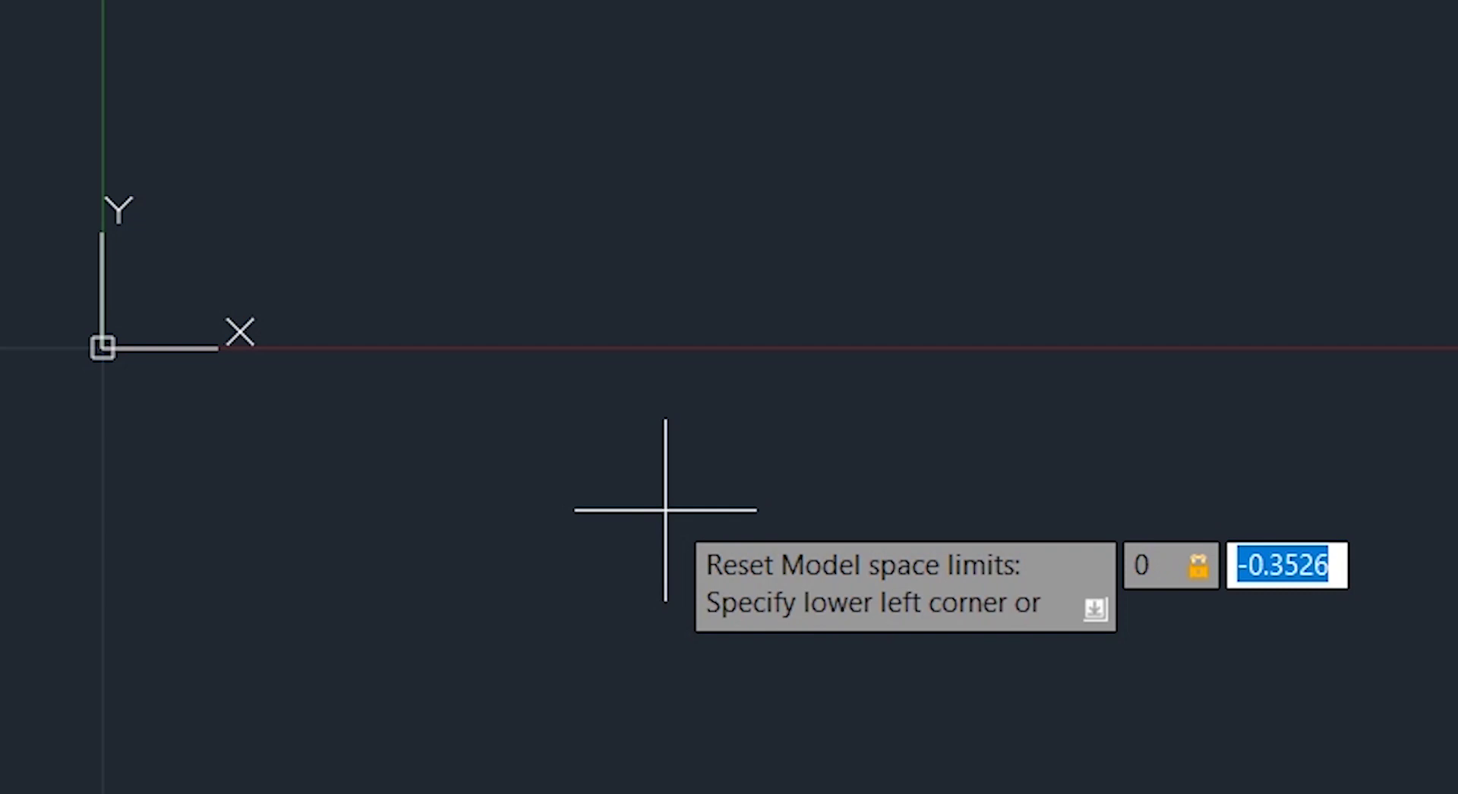
{"action": "type", "text": "0"}
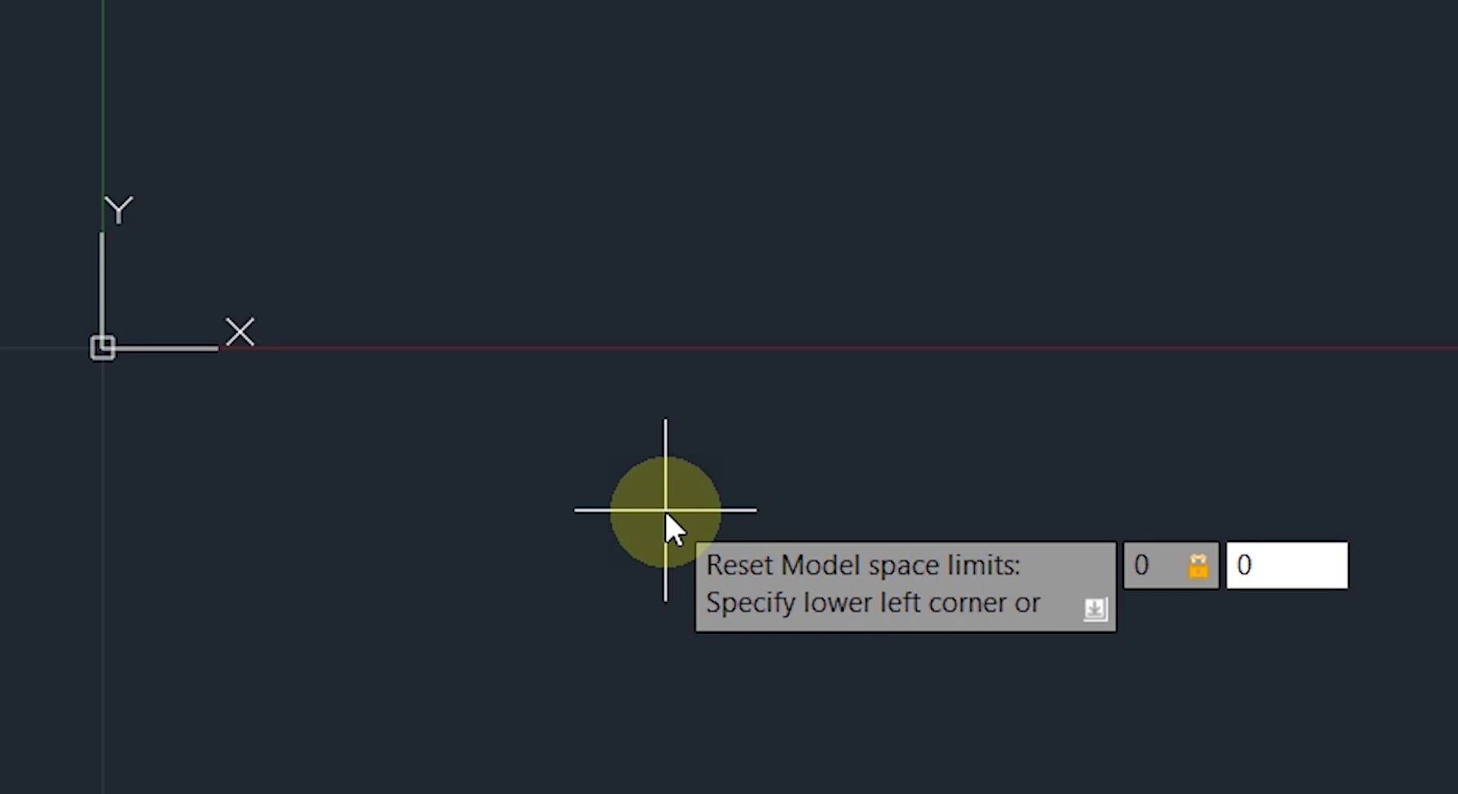
{"action": "key", "text": "Return"}
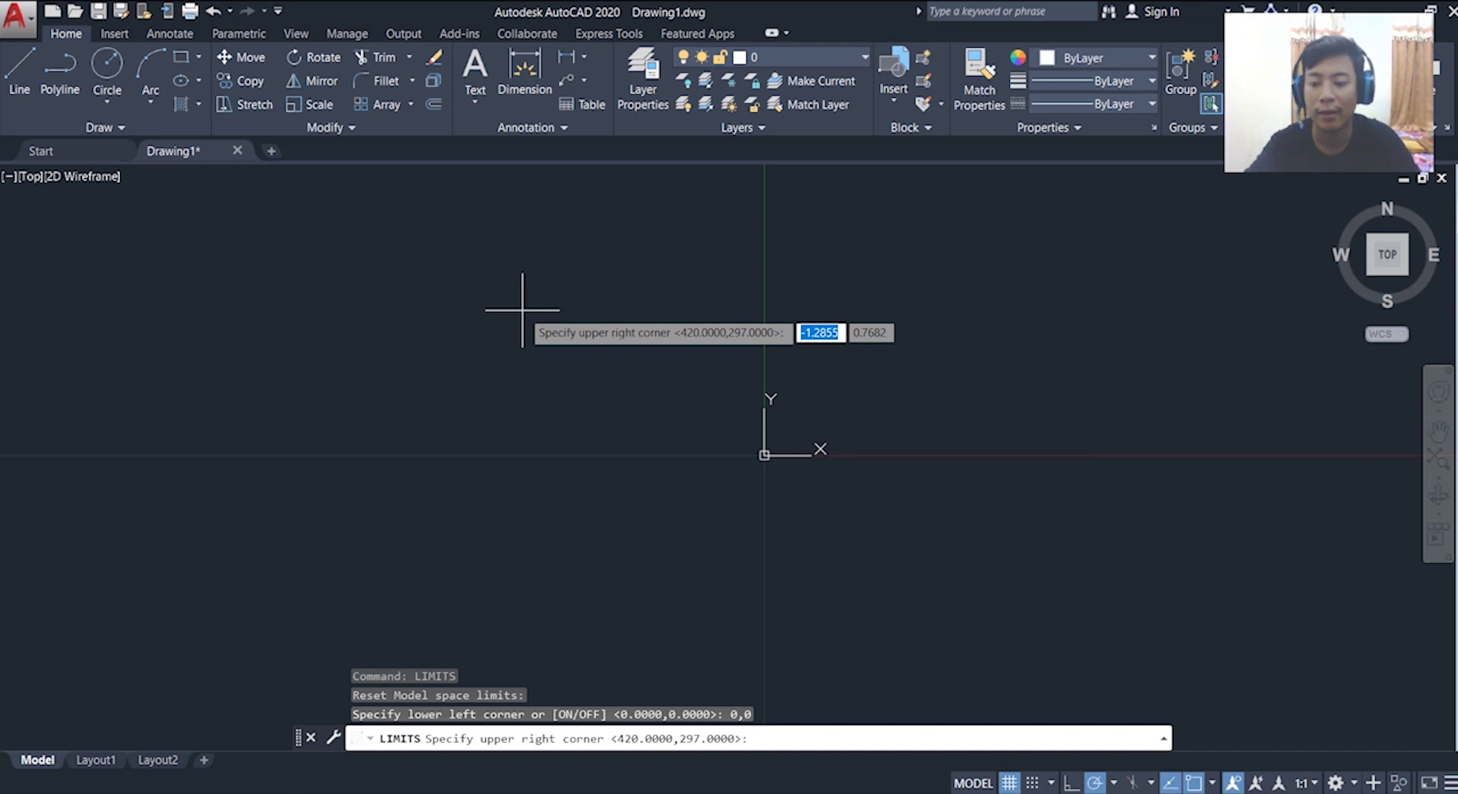
{"action": "type", "text": "297"}
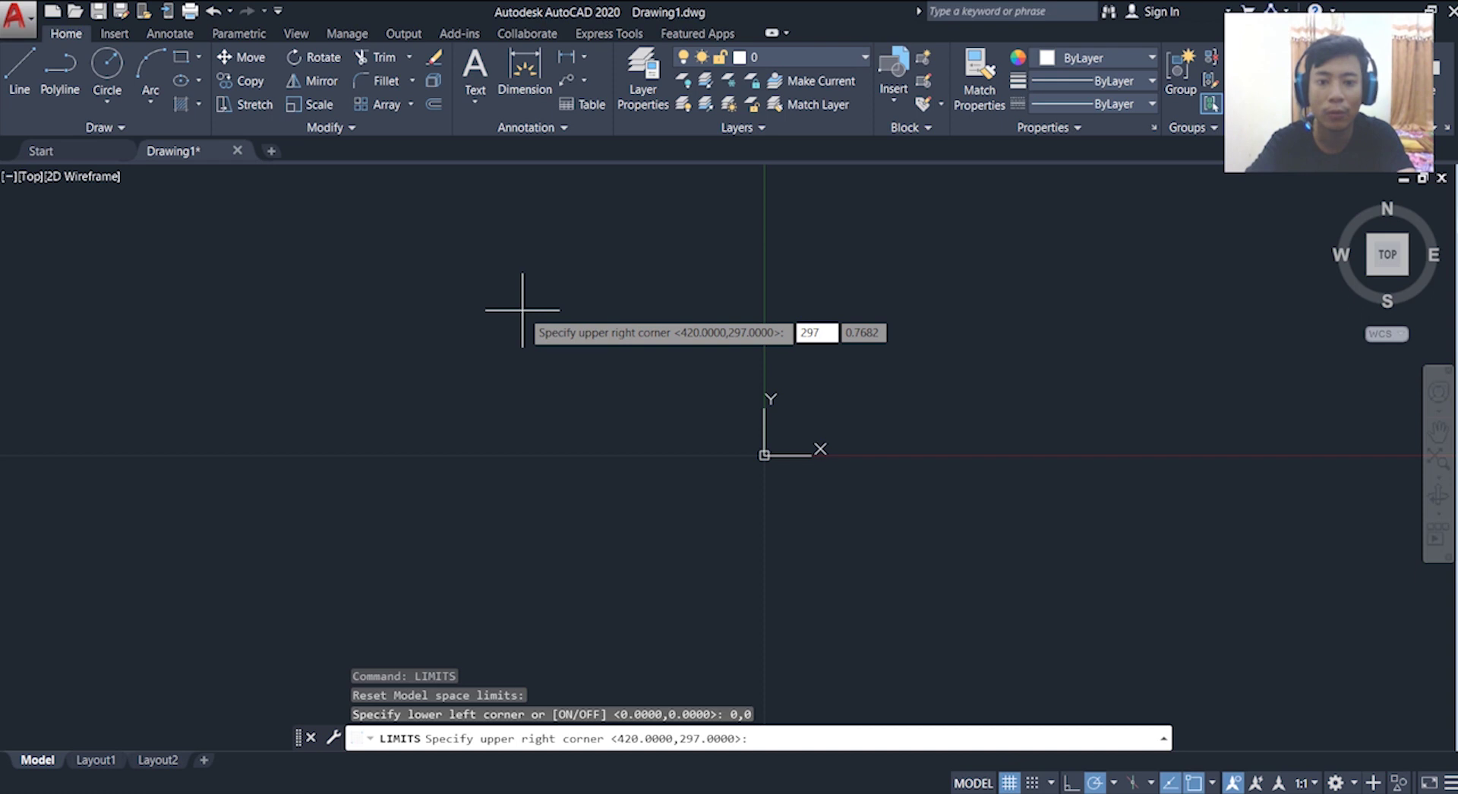
{"action": "key", "text": "Tab"}
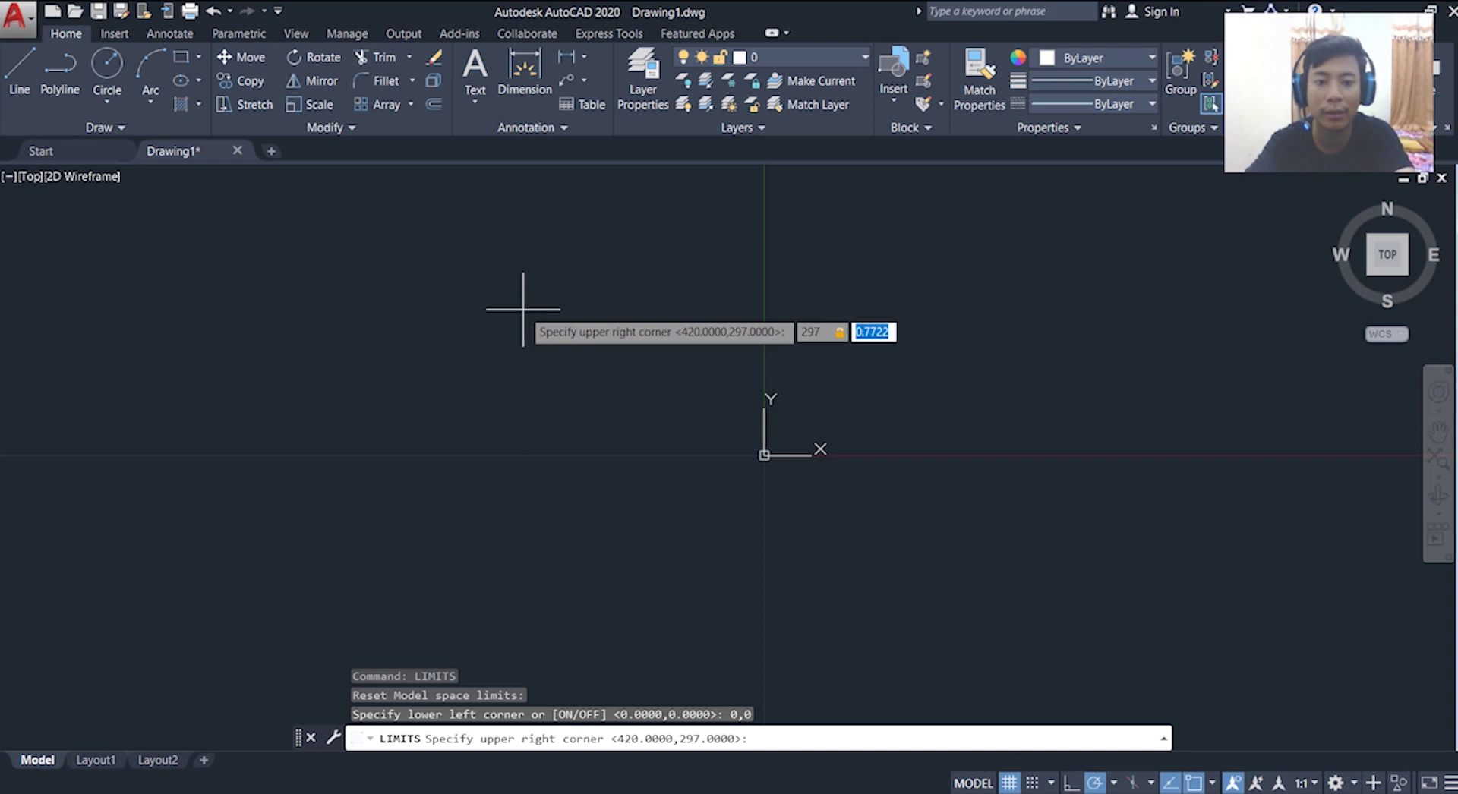
{"action": "type", "text": "210"}
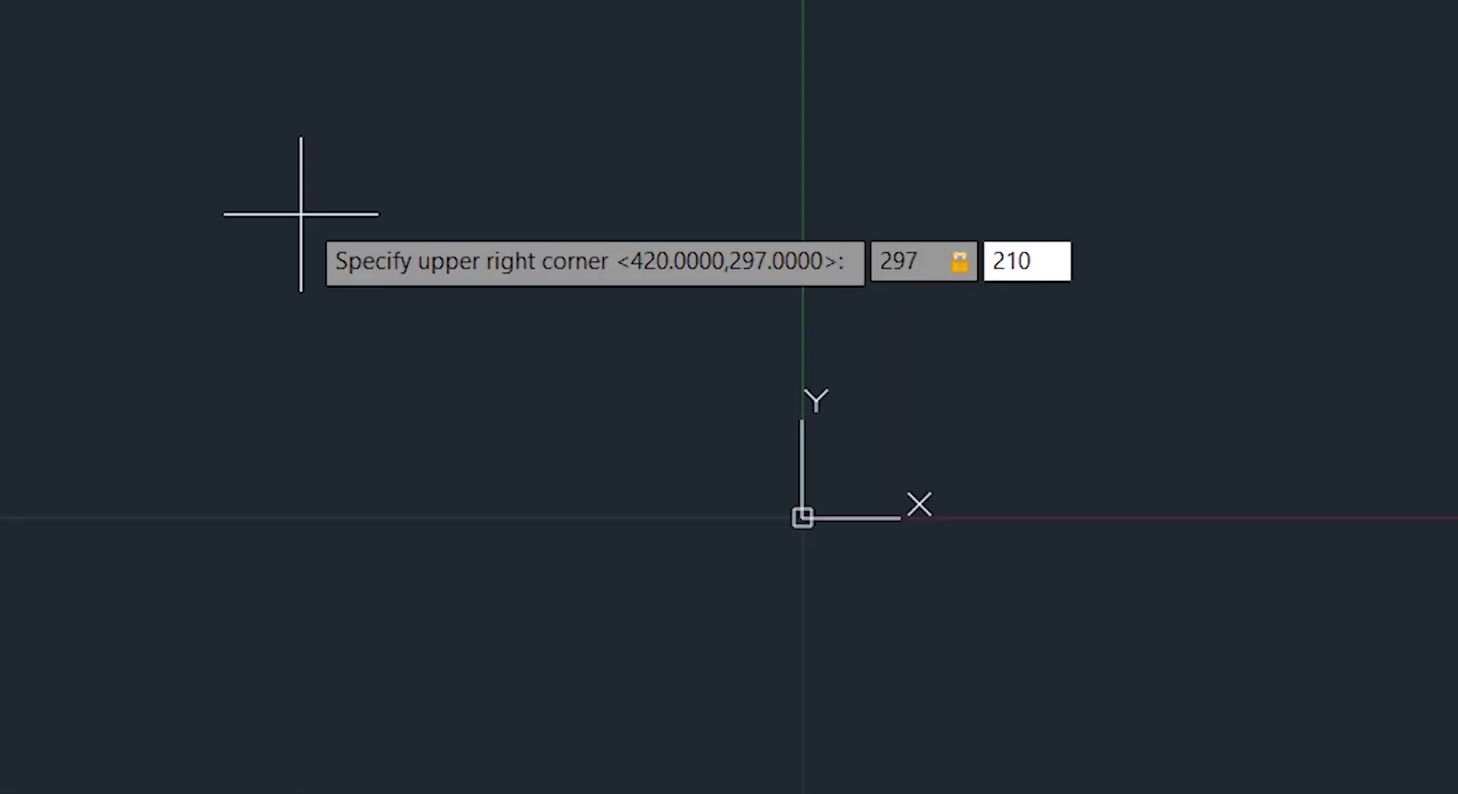
{"action": "key", "text": "Return"}
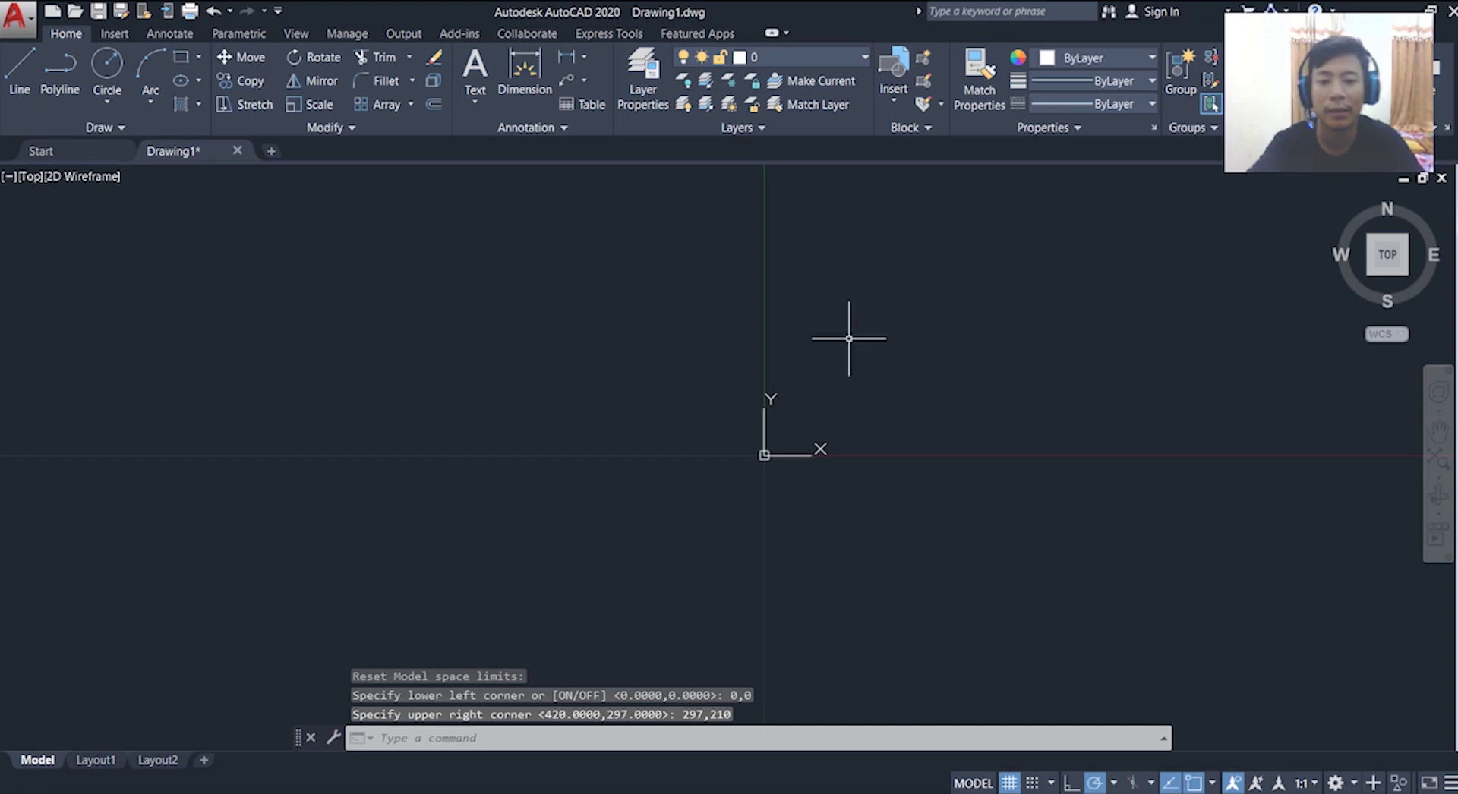
- Draw a horizontal line from the origin 0,0 to the relative point 20,0
{"action": "middle_click_drag", "start_coordinate": [950, 366], "coordinate": [883, 393]}
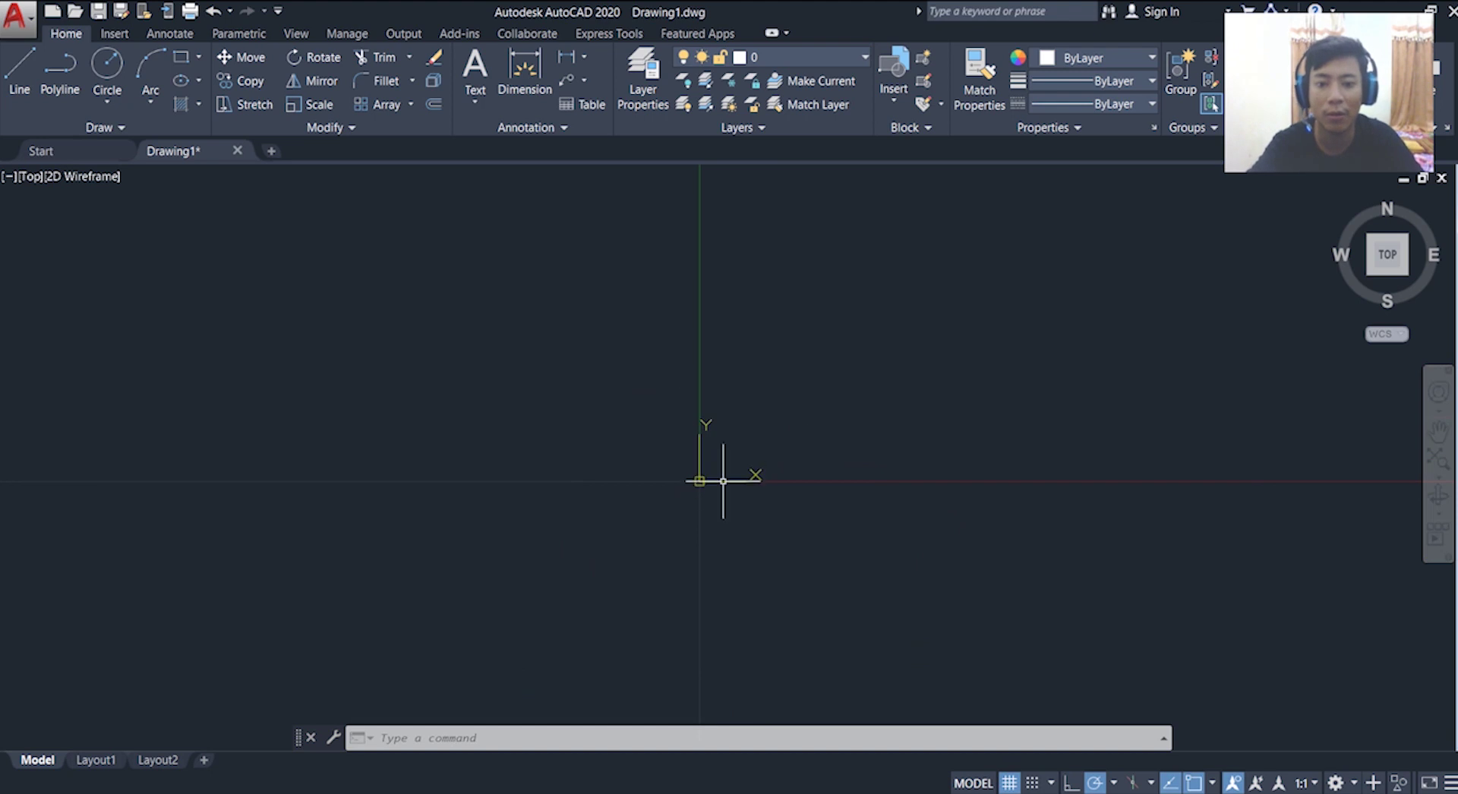
{"action": "mouse_move", "coordinate": [849, 384]}
{"action": "middle_mouse_down"}
{"action": "mouse_move", "coordinate": [755, 408]}
{"action": "mouse_move", "coordinate": [714, 465]}
{"action": "middle_mouse_up"}
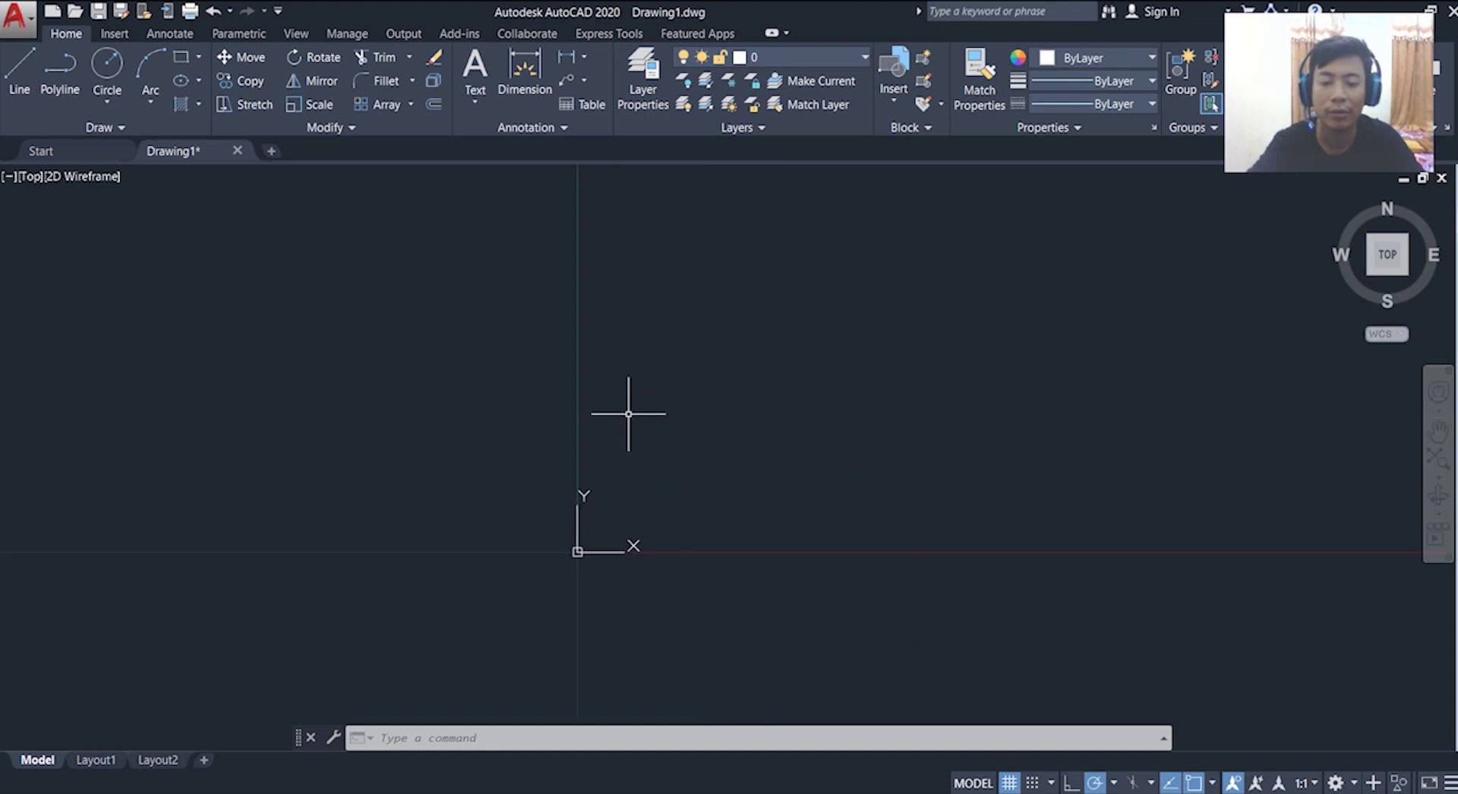
{"action": "left_click", "coordinate": [23, 61]}
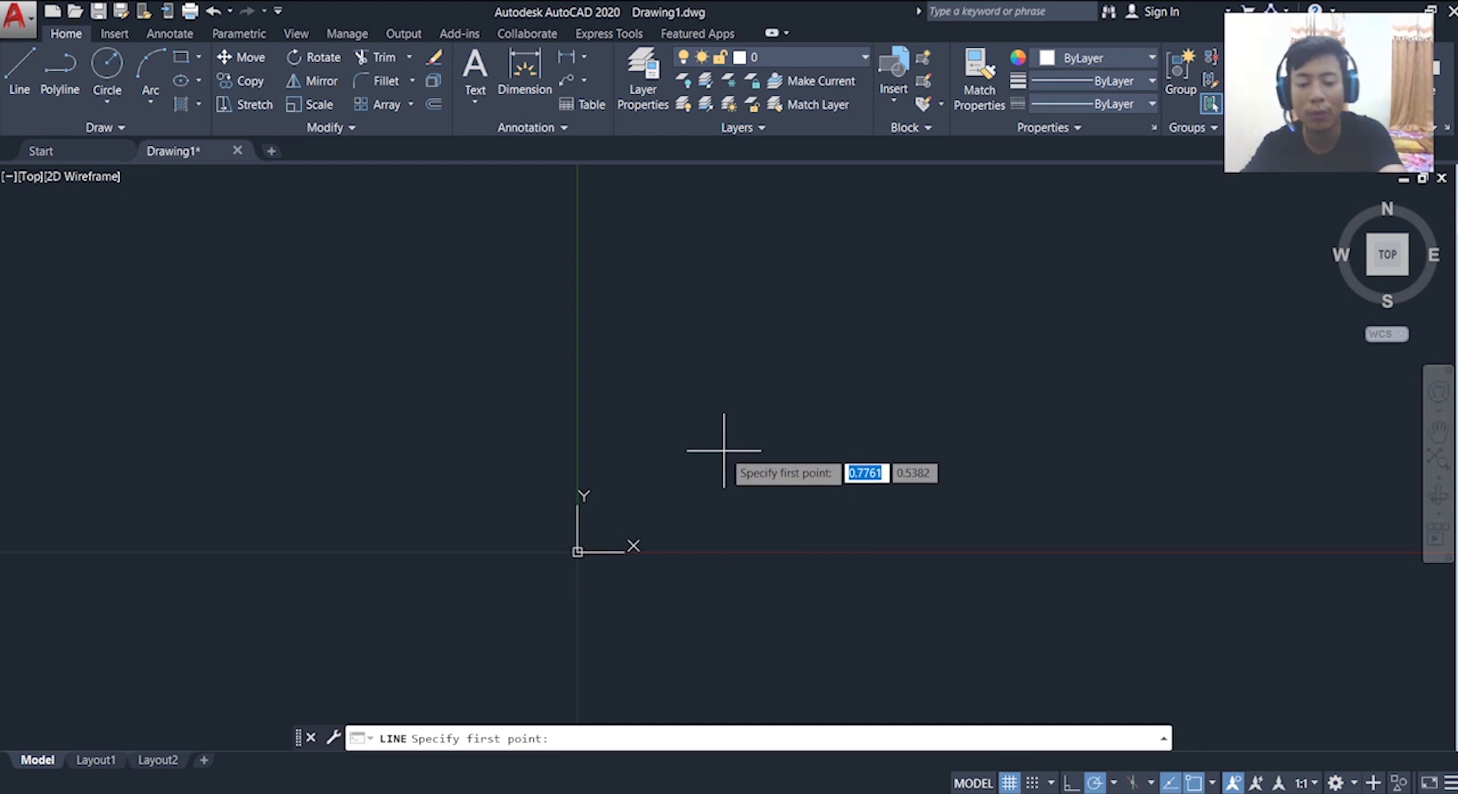
{"action": "type", "text": "0"}
{"action": "key", "text": "Tab"}
{"action": "type", "text": "0"}
{"action": "key", "text": "Return"}
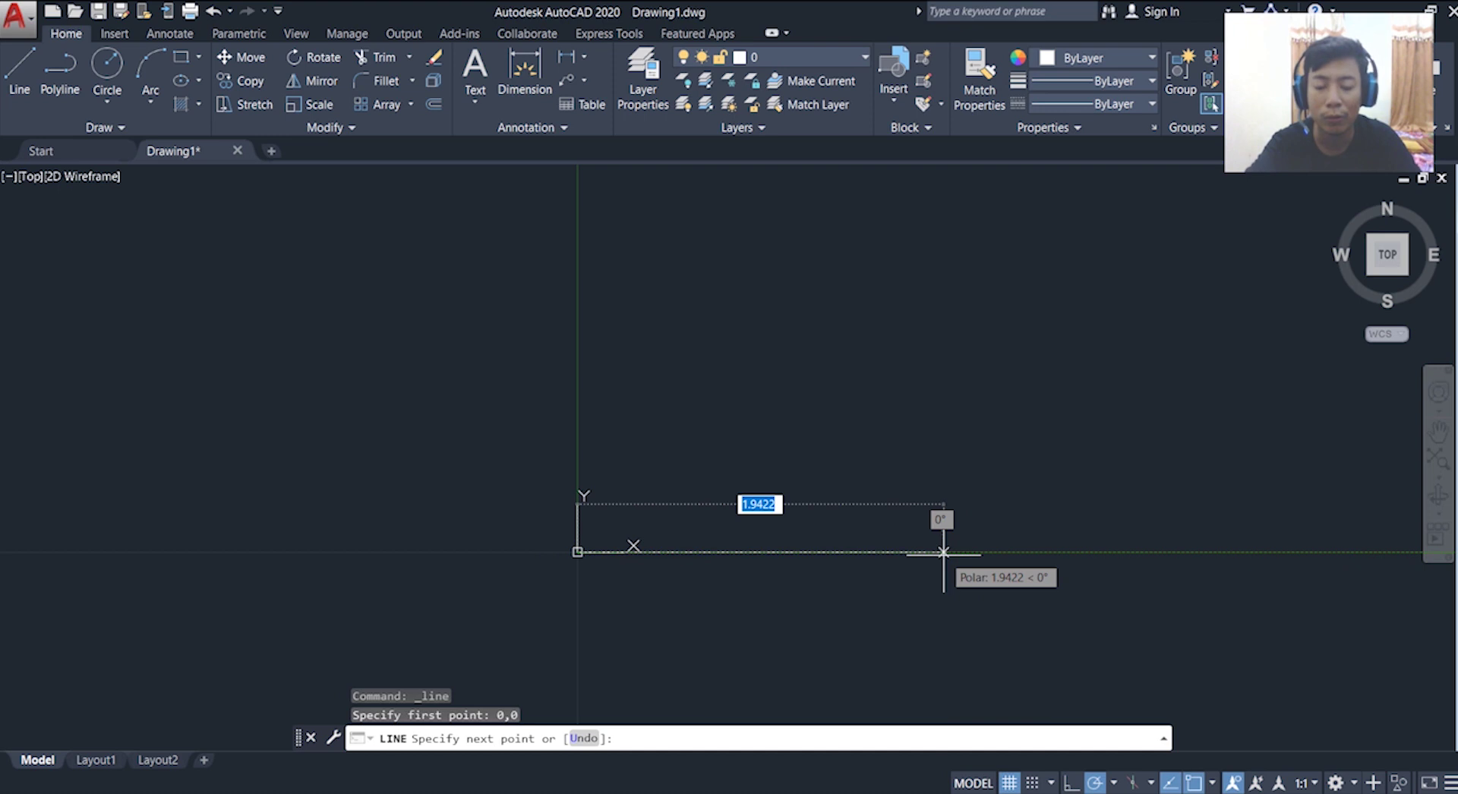
{"action": "type", "text": "2"}
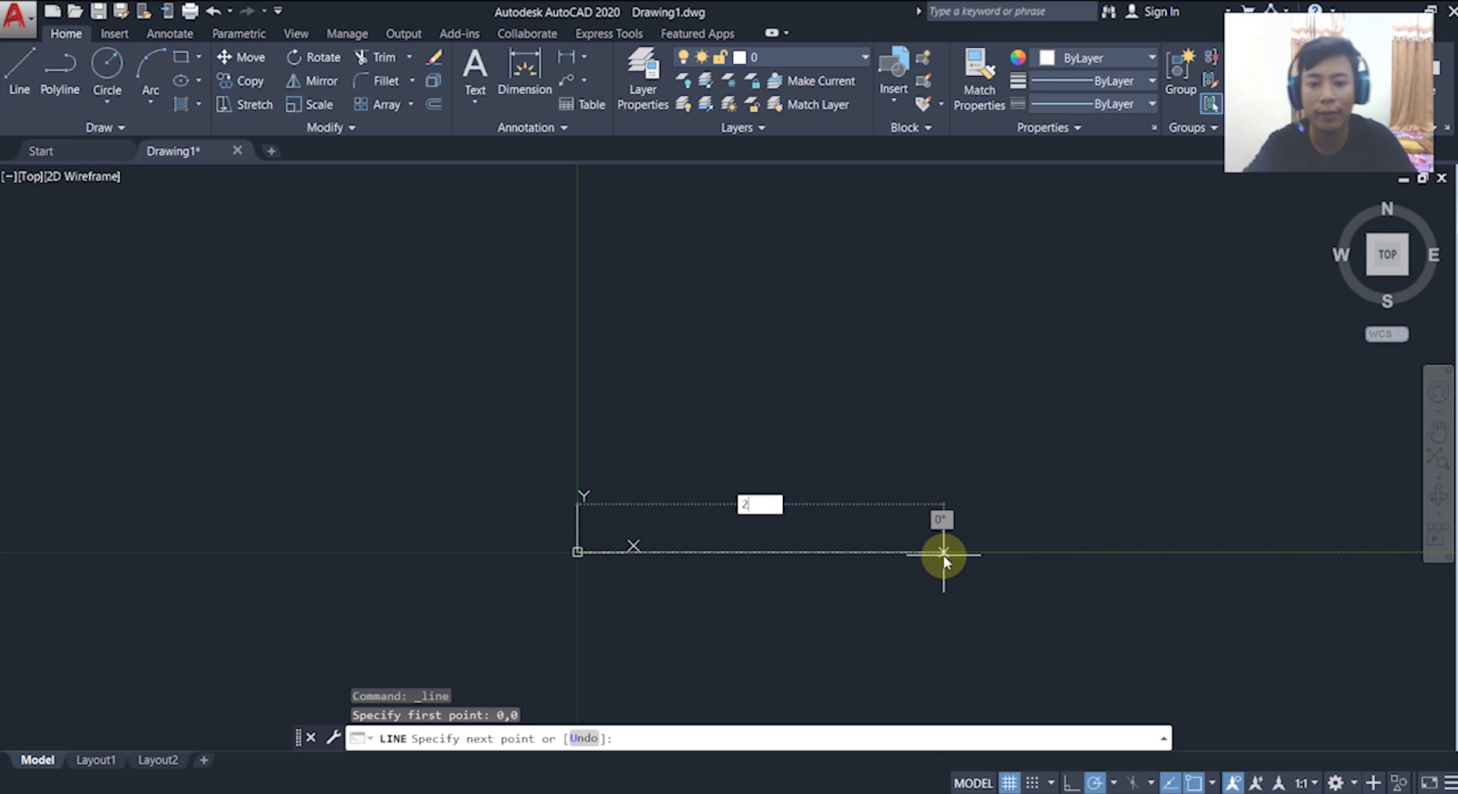
{"action": "type", "text": "0"}
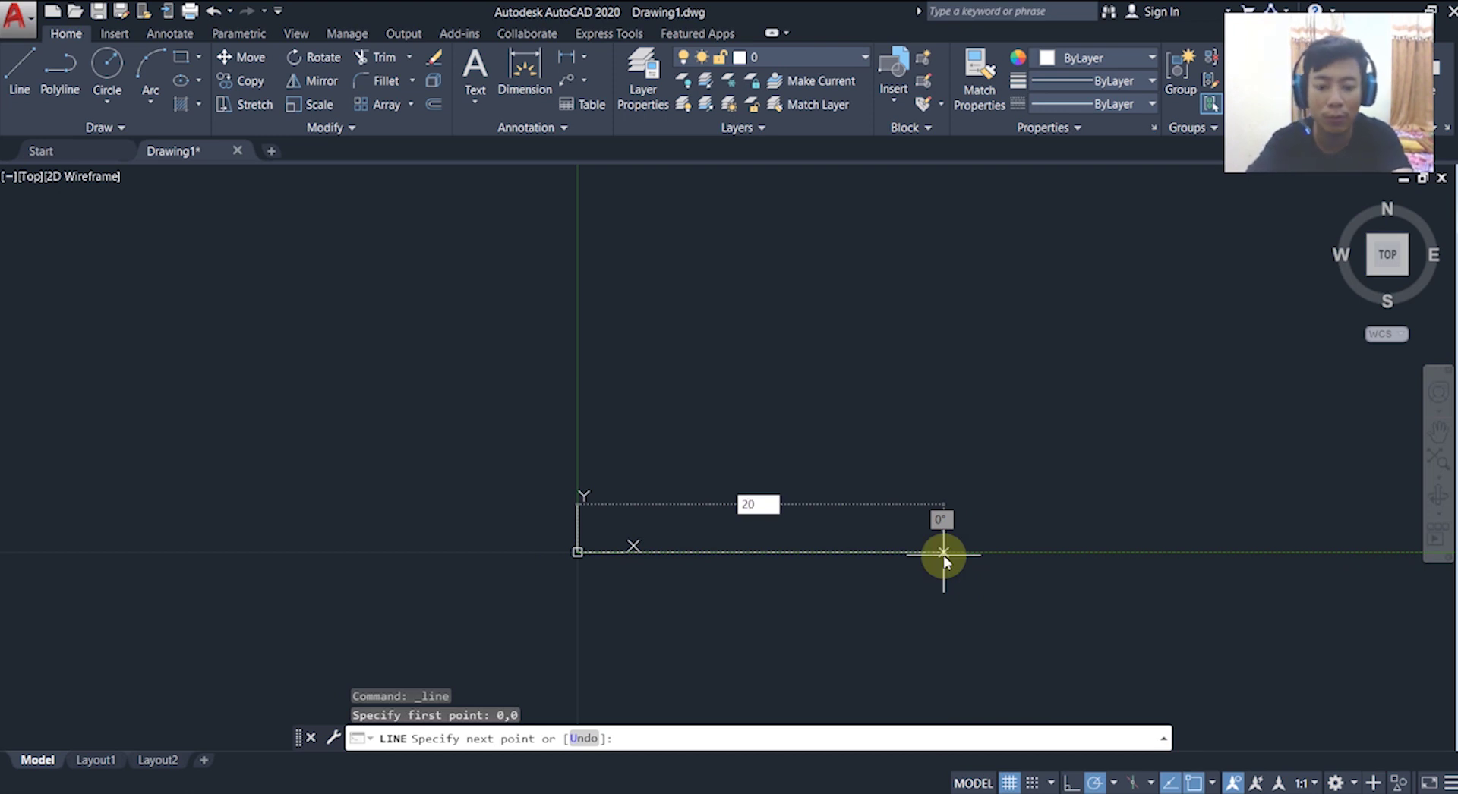
{"action": "key", "text": "Tab"}
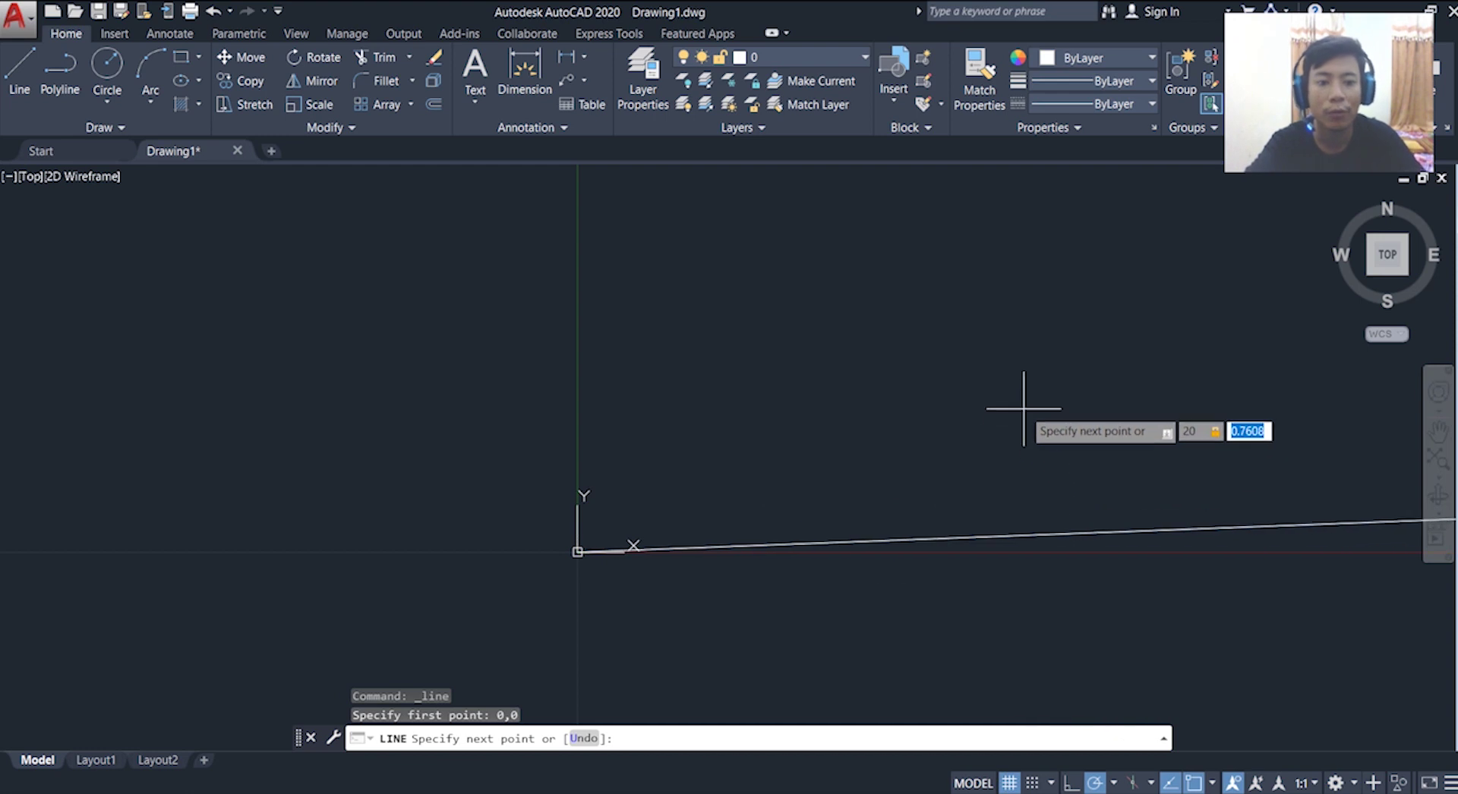
{"action": "type", "text": "0"}
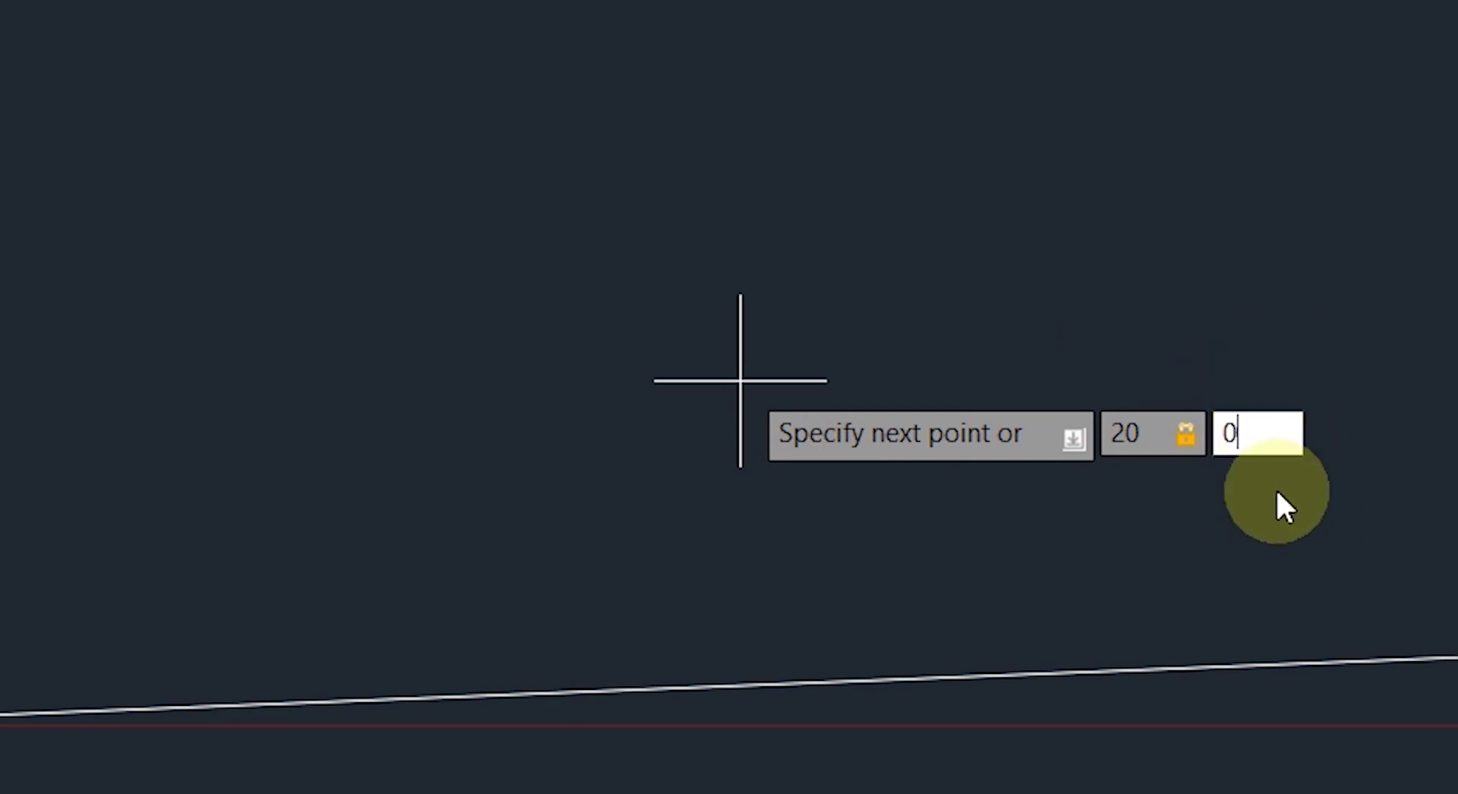
{"action": "left_click", "coordinate": [1291, 435]}
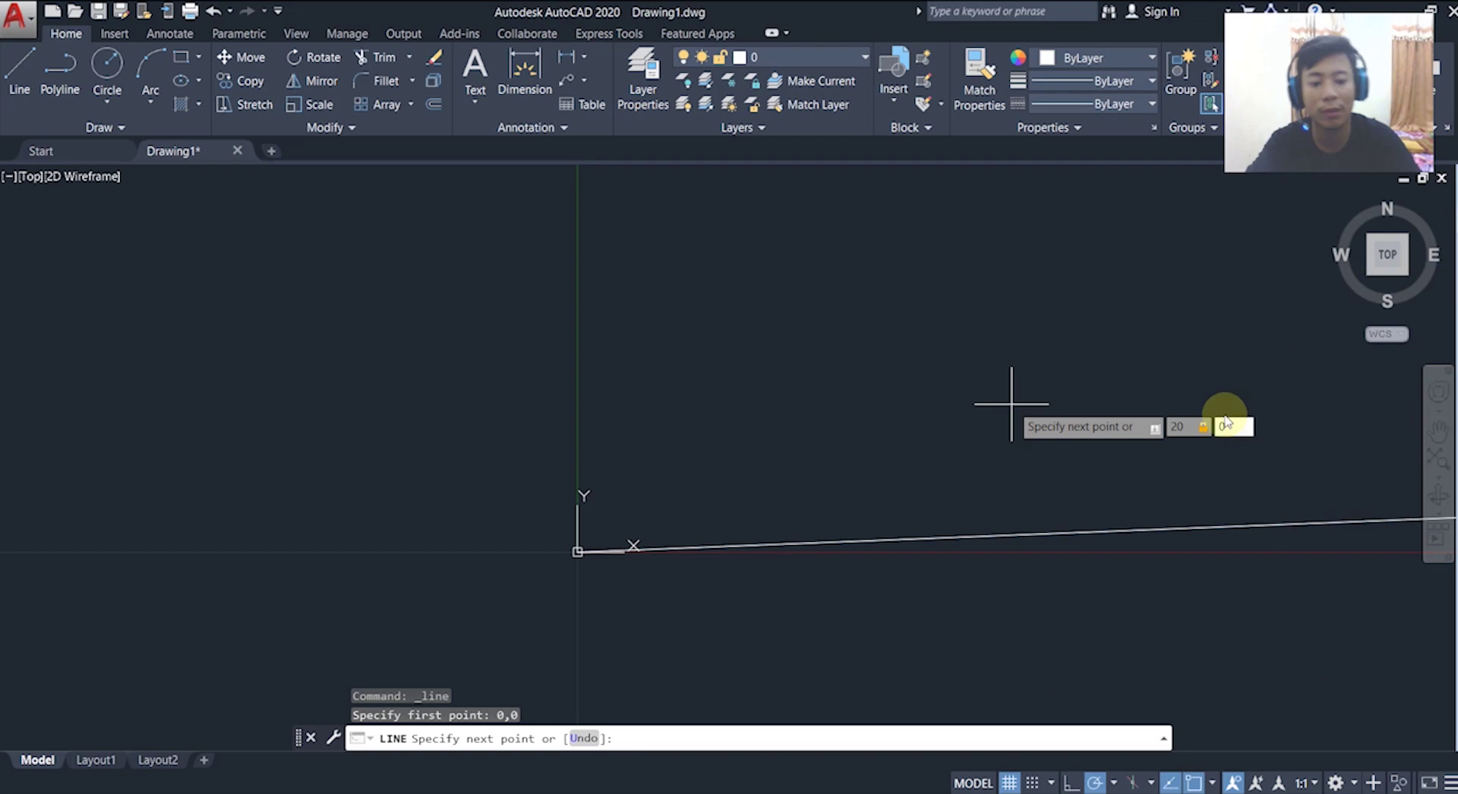
{"action": "key", "text": "Return"}
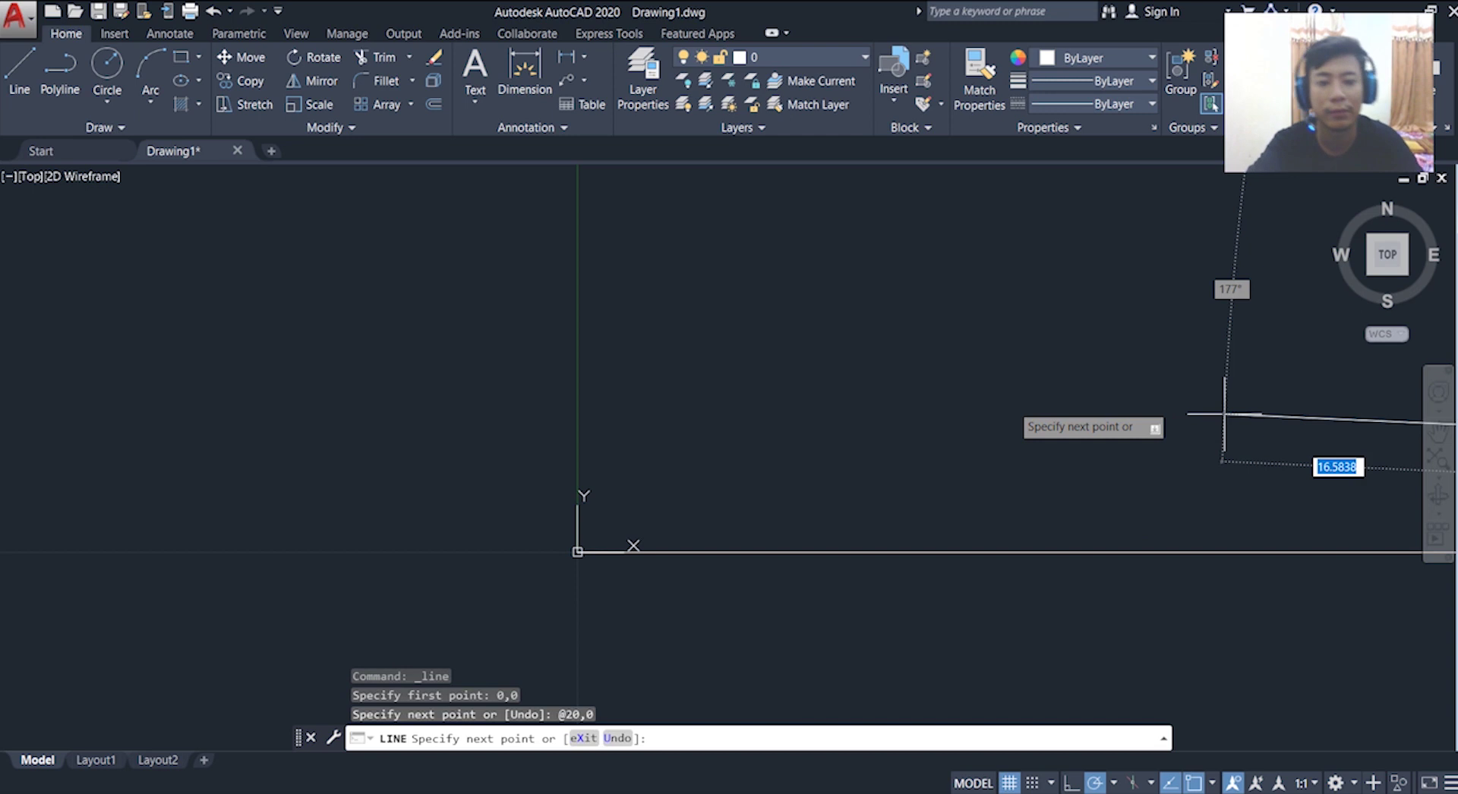
{"action": "key", "text": "Escape"}
- Draw a vertical line from the origin 0,0 to the relative point 0,20
{"action": "left_click", "coordinate": [1387, 254]}
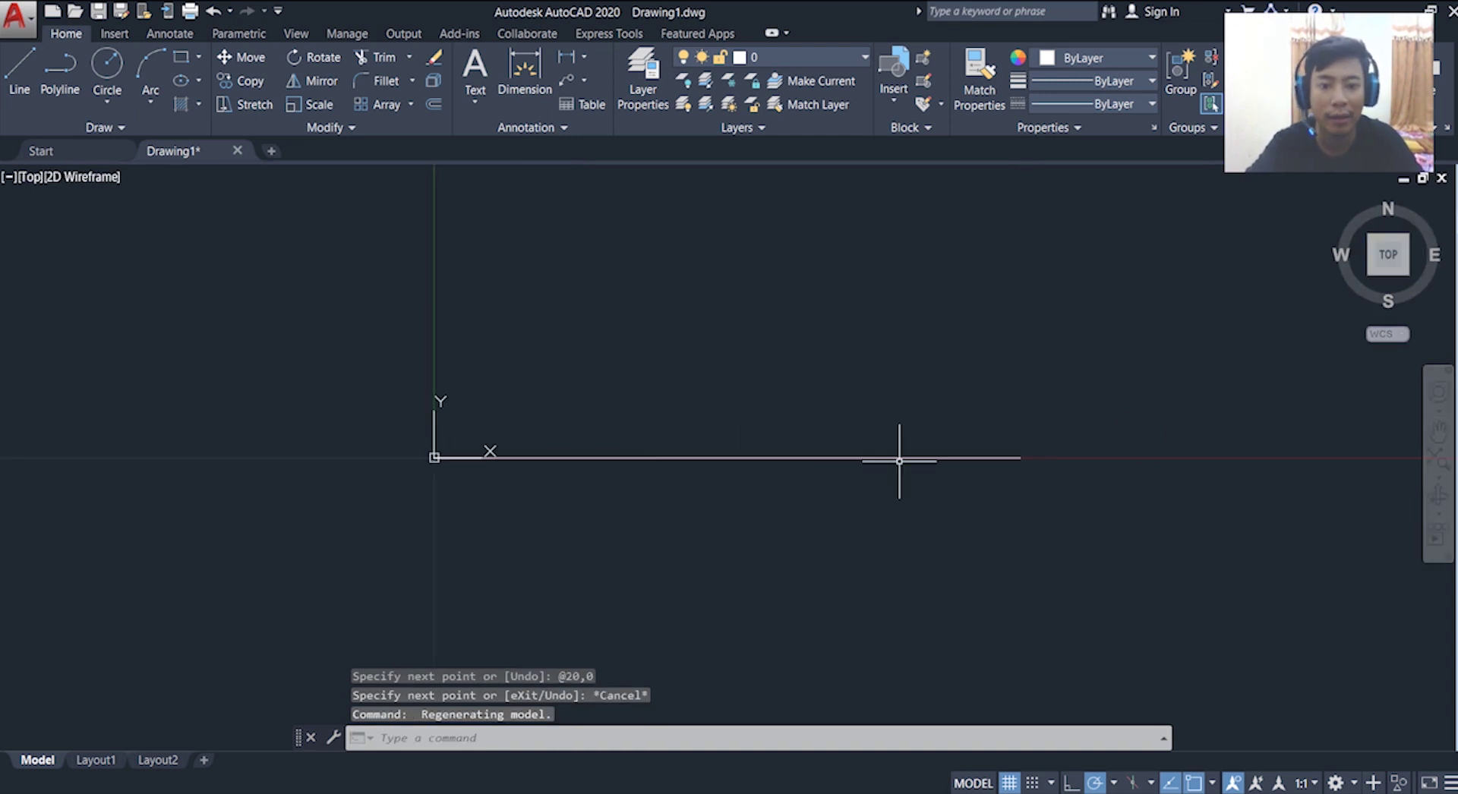
{"action": "middle_click_drag", "start_coordinate": [807, 448], "coordinate": [902, 531]}
{"action": "scroll", "coordinate": [880, 478], "scroll_direction": "up", "scroll_amount": 2}
{"action": "middle_click_drag", "start_coordinate": [882, 478], "coordinate": [931, 476]}
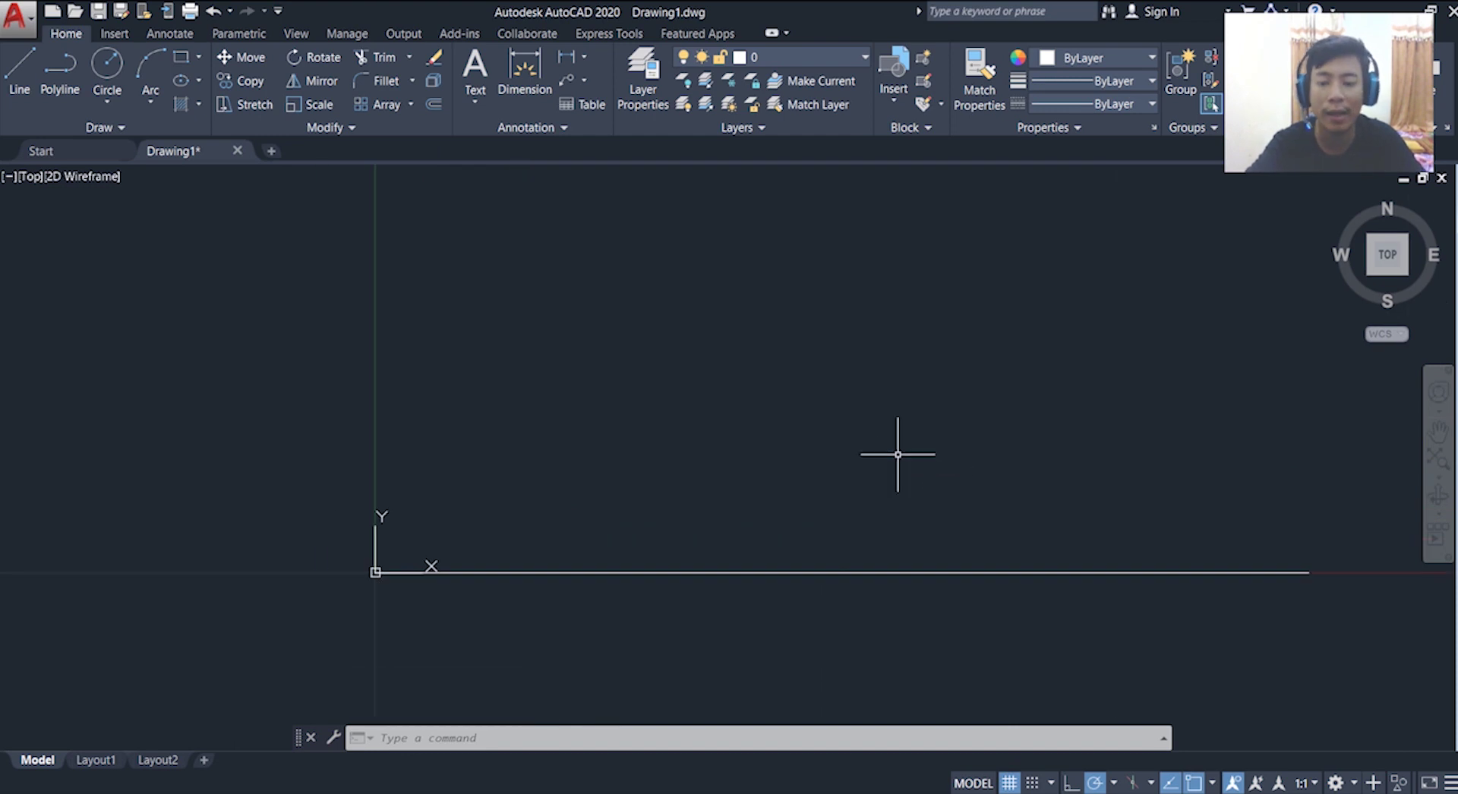
{"action": "left_click", "coordinate": [20, 65]}
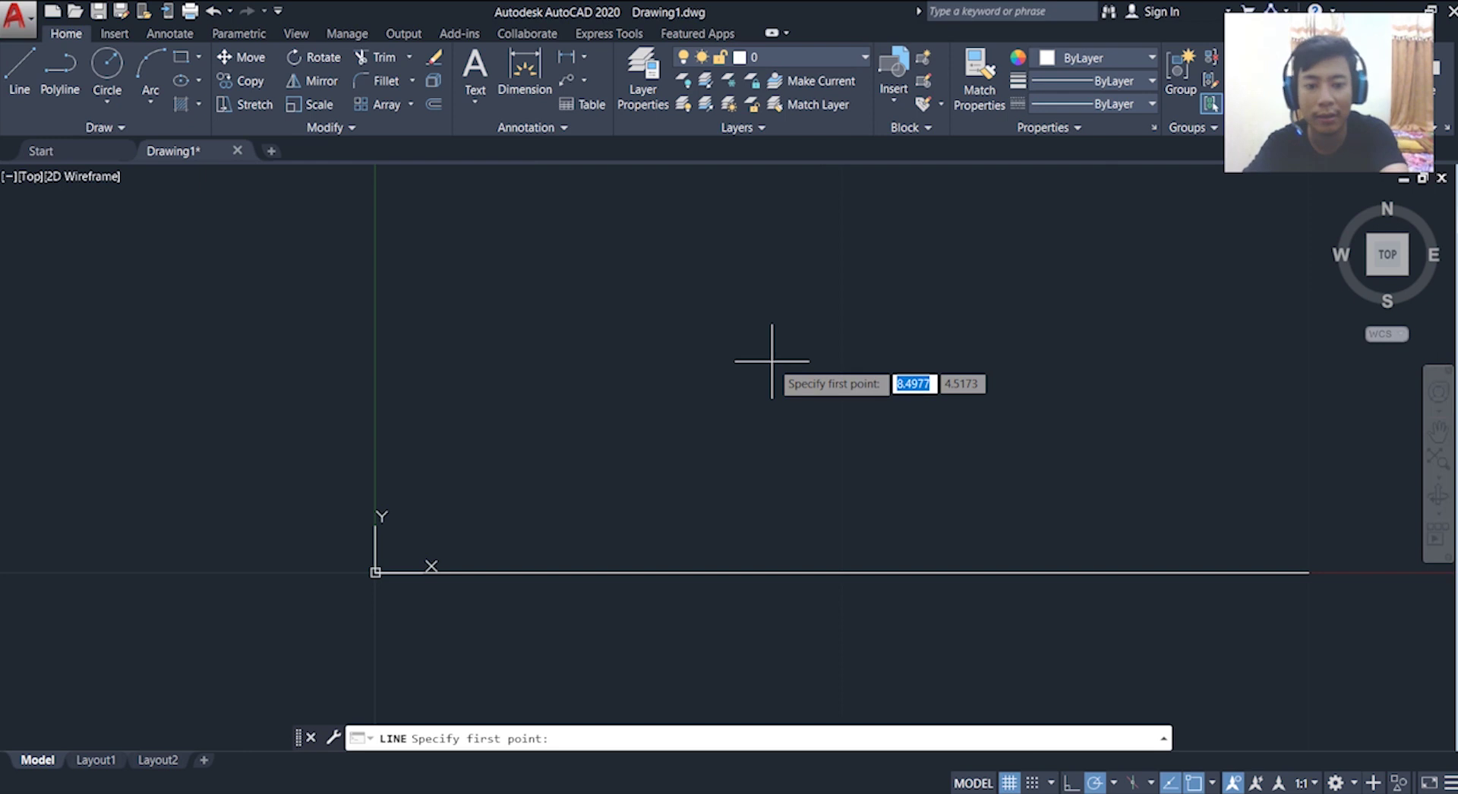
{"action": "type", "text": "0"}
{"action": "key", "text": "Tab"}
{"action": "type", "text": "0"}
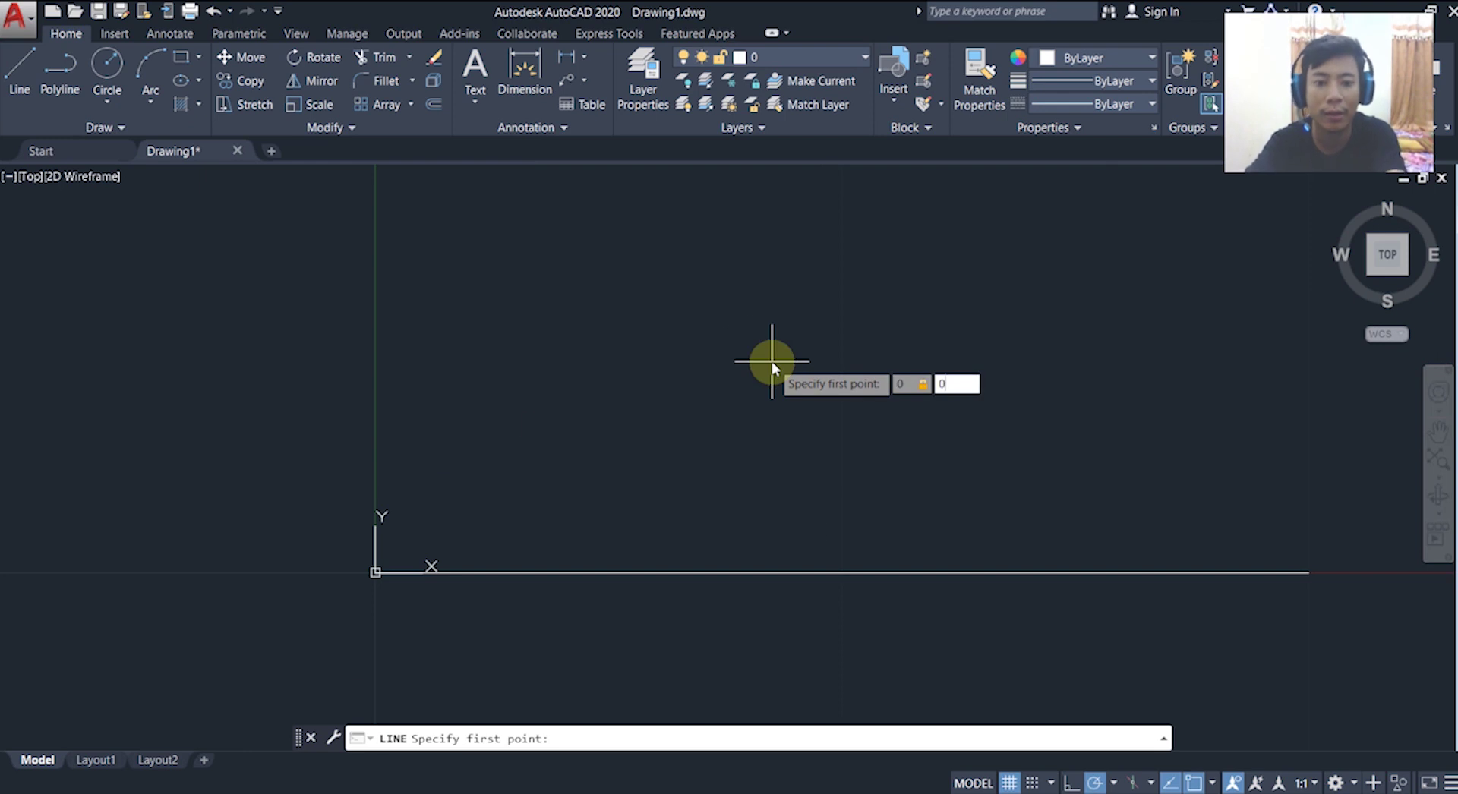
{"action": "key", "text": "Return"}
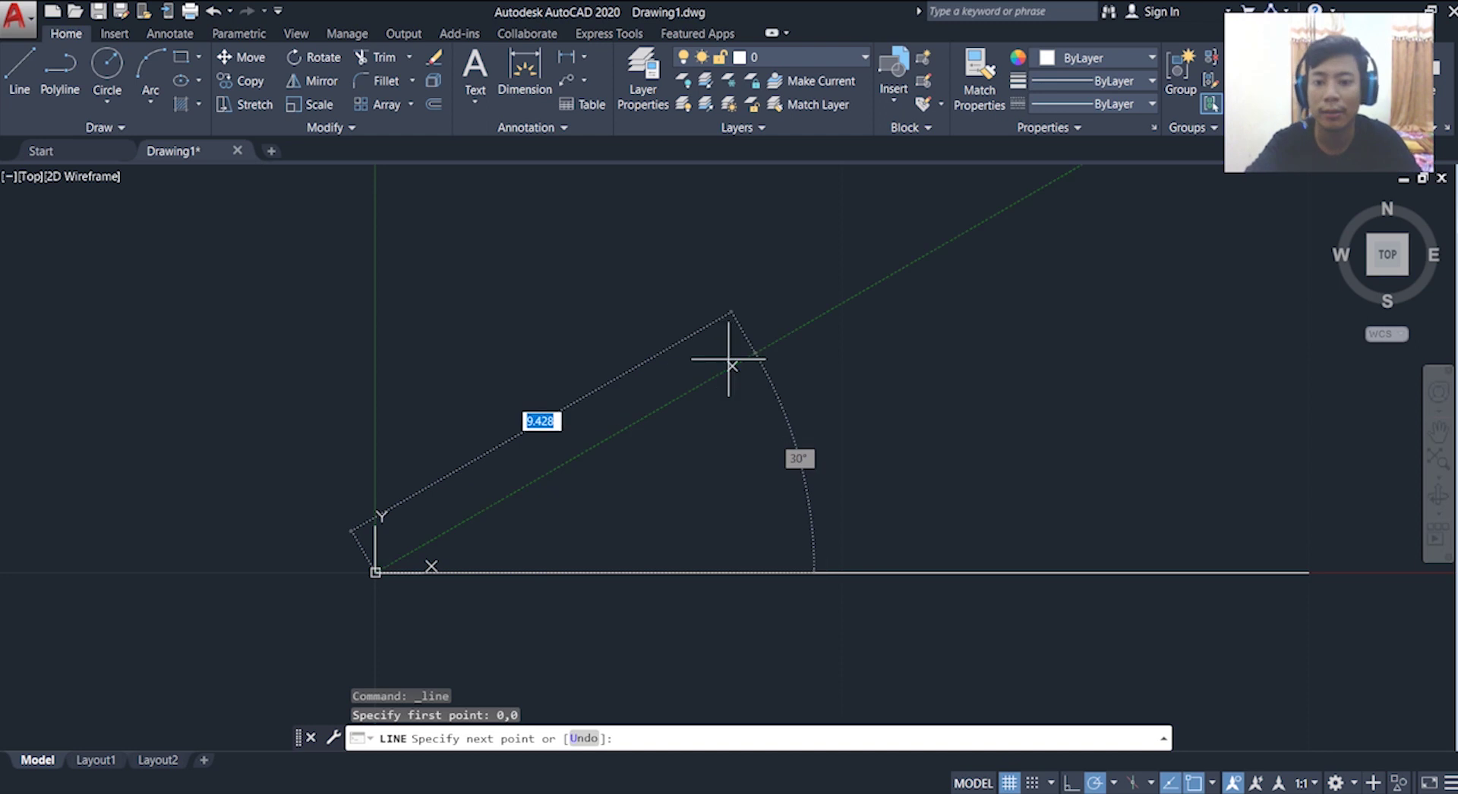
{"action": "left_click", "coordinate": [375, 304]}
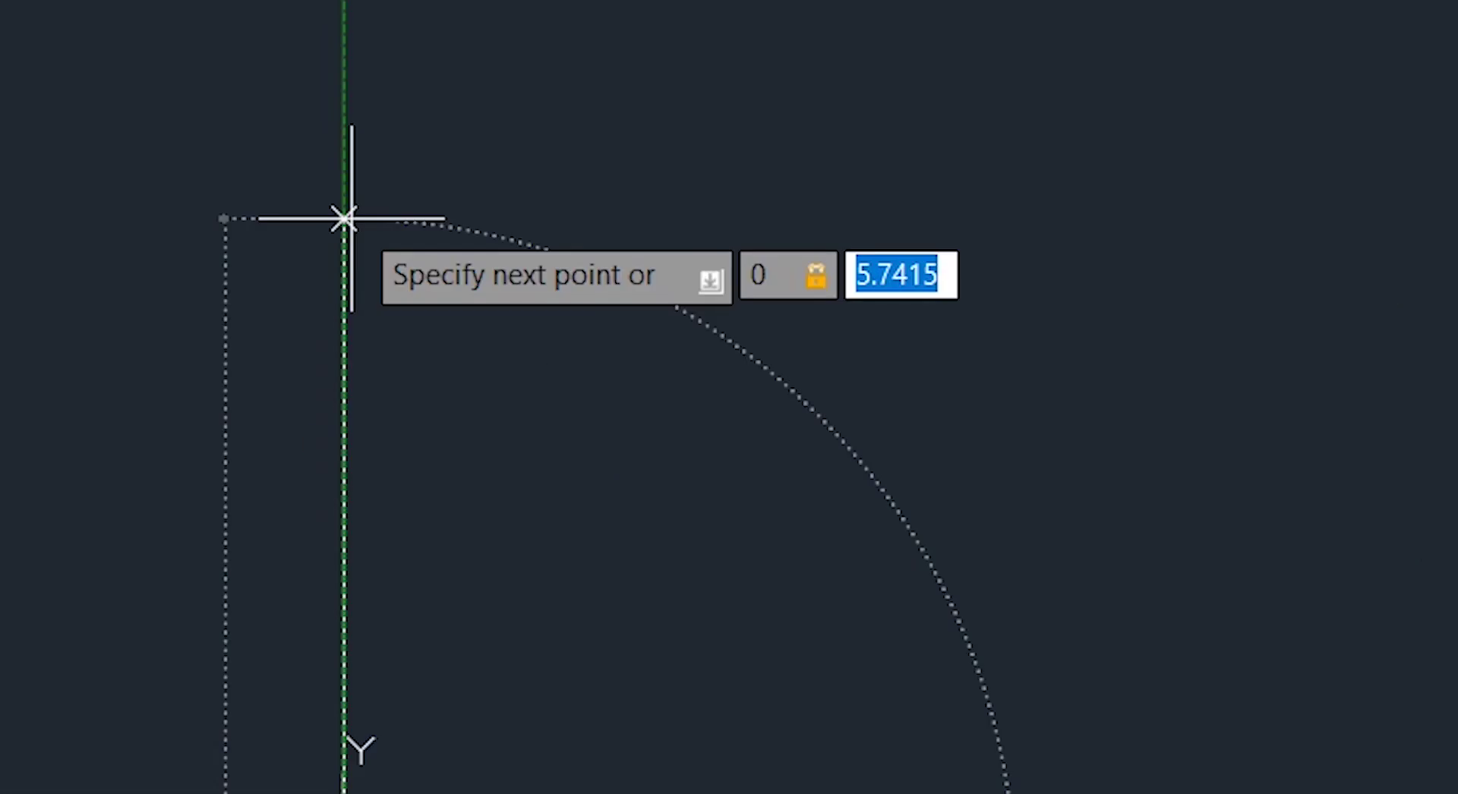
{"action": "type", "text": "20"}
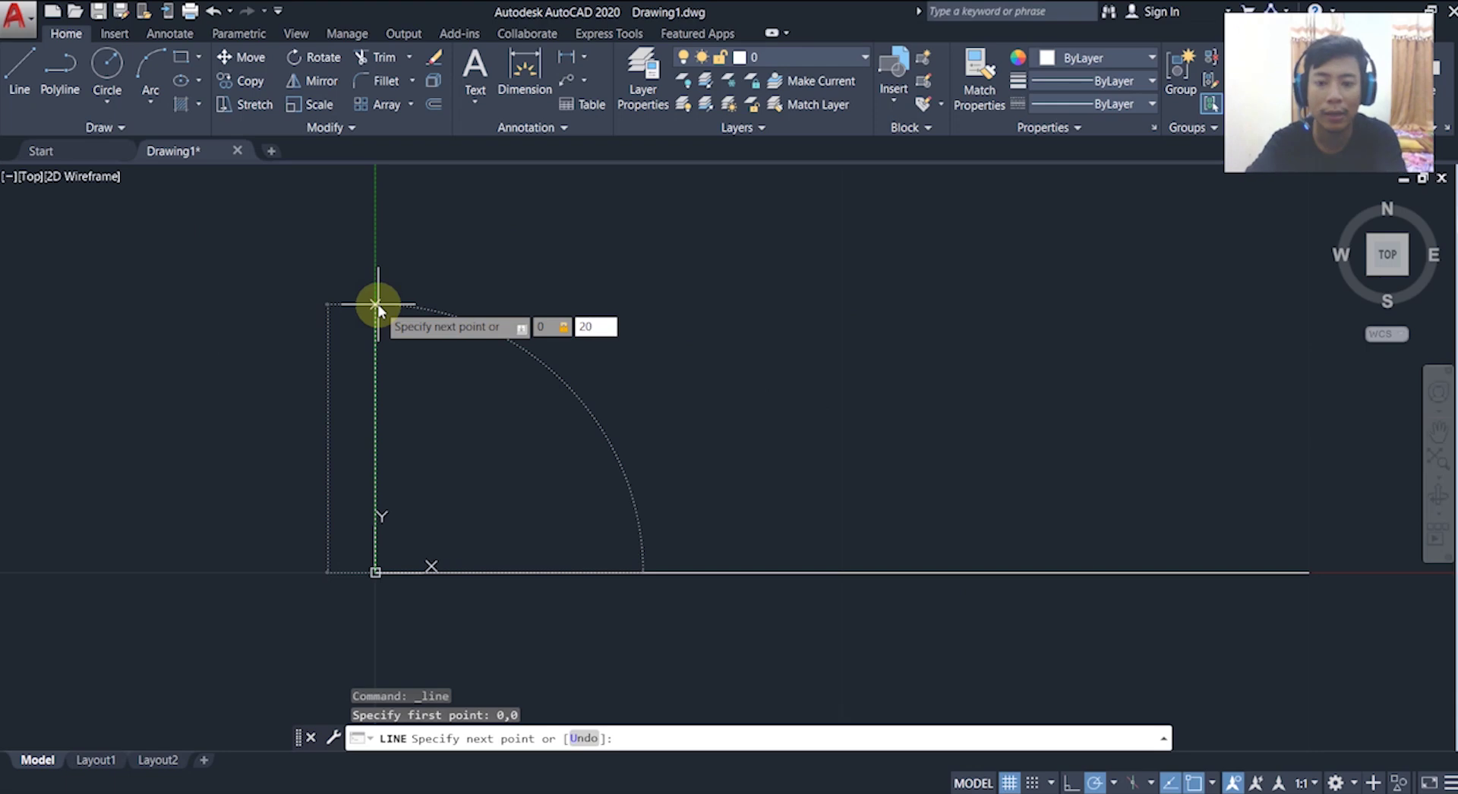
{"action": "key", "text": "Return"}
{"action": "key", "text": "Escape"}
- Draw a horizontal line from the origin 0,0 to the relative point -20,0
{"action": "scroll", "coordinate": [596, 331], "scroll_direction": "down", "scroll_amount": 4}
{"action": "scroll", "coordinate": [595, 332], "scroll_direction": "down", "scroll_amount": 2}
{"action": "mouse_move", "coordinate": [595, 332]}
{"action": "middle_mouse_down"}
{"action": "mouse_move", "coordinate": [580, 544]}
{"action": "mouse_move", "coordinate": [636, 441]}
{"action": "middle_mouse_up"}
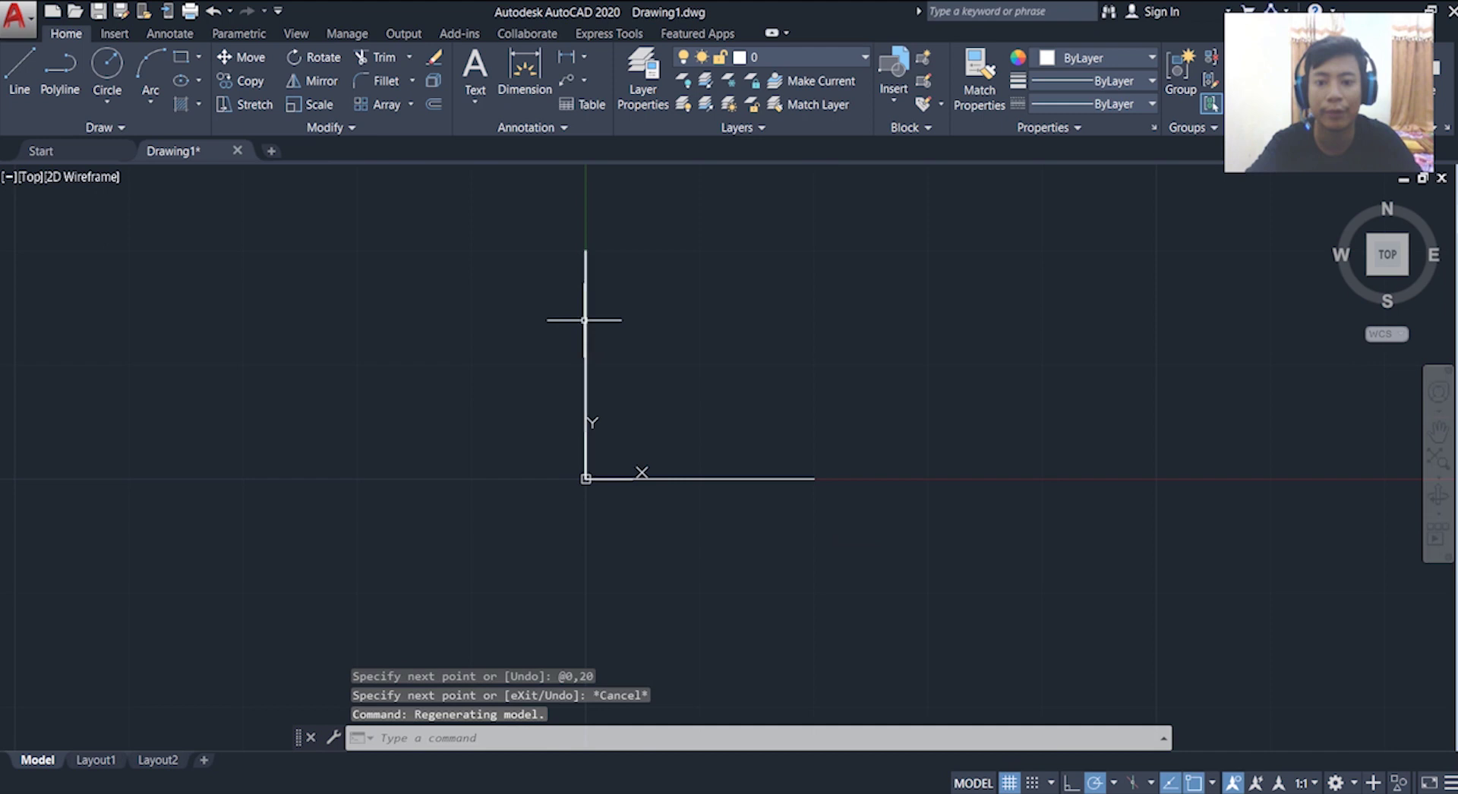
{"action": "scroll", "coordinate": [597, 365], "scroll_direction": "up", "scroll_amount": 2}
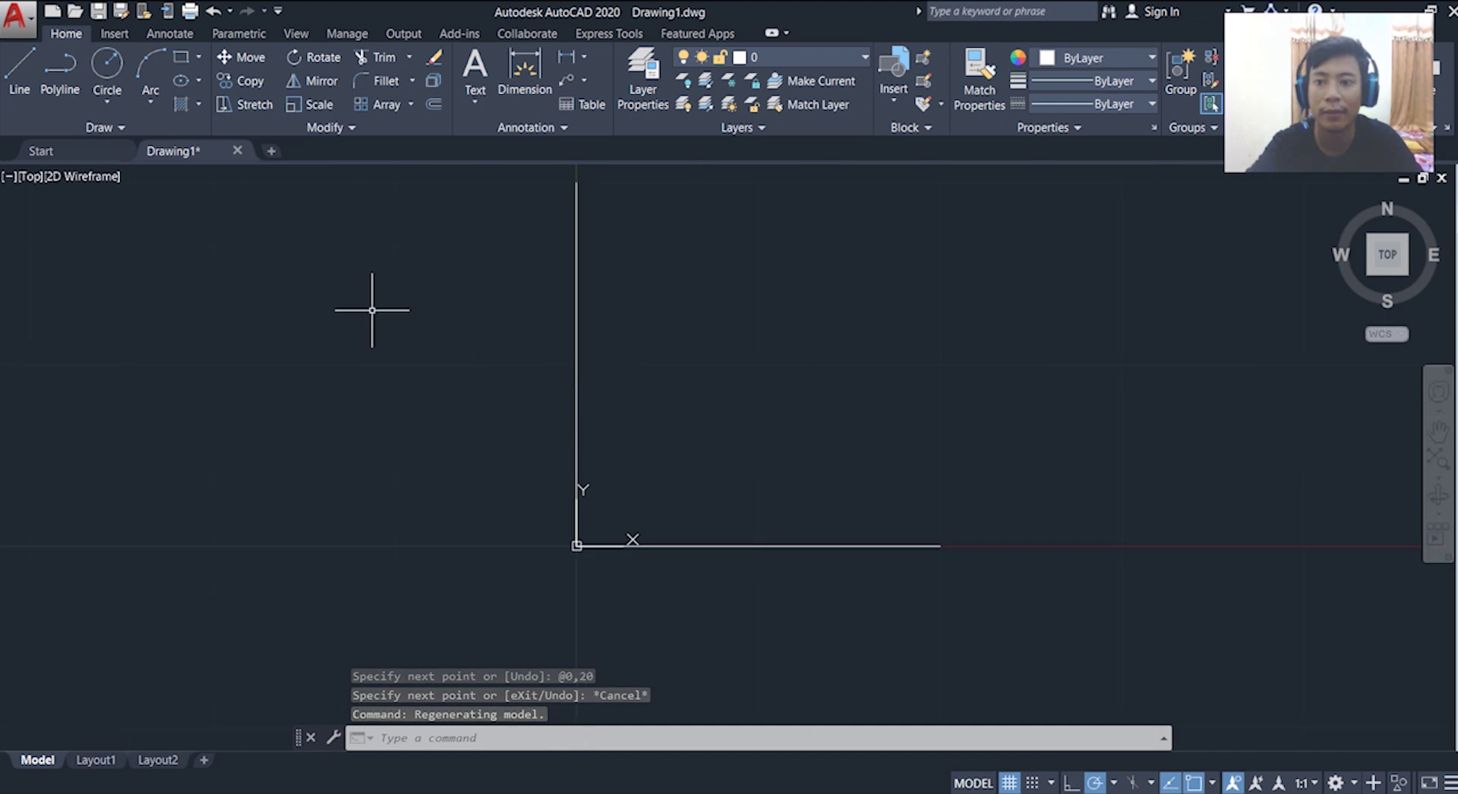
{"action": "left_click", "coordinate": [19, 56]}
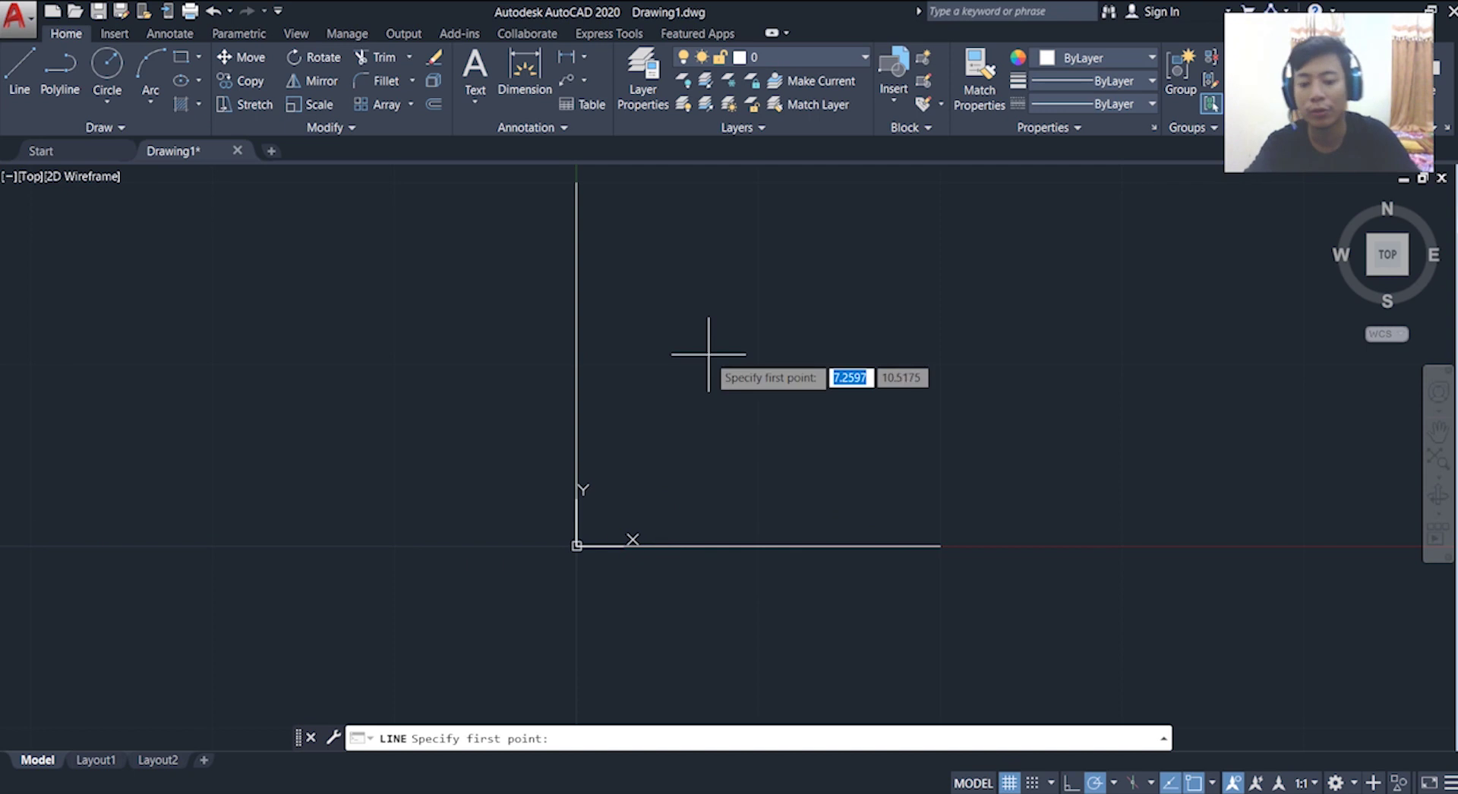
{"action": "type", "text": "0"}
{"action": "key", "text": "Tab"}
{"action": "type", "text": "0"}
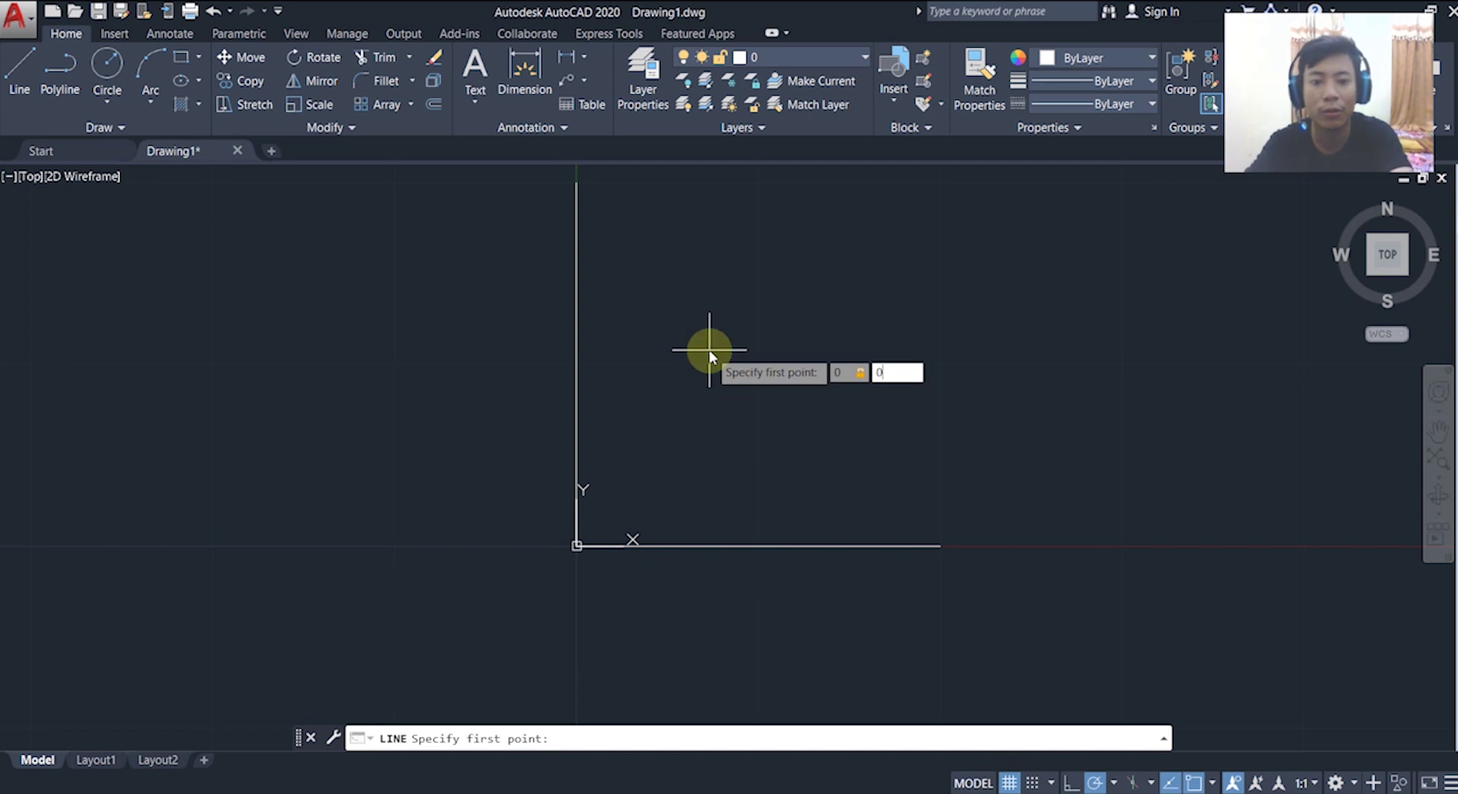
{"action": "key", "text": "Return"}
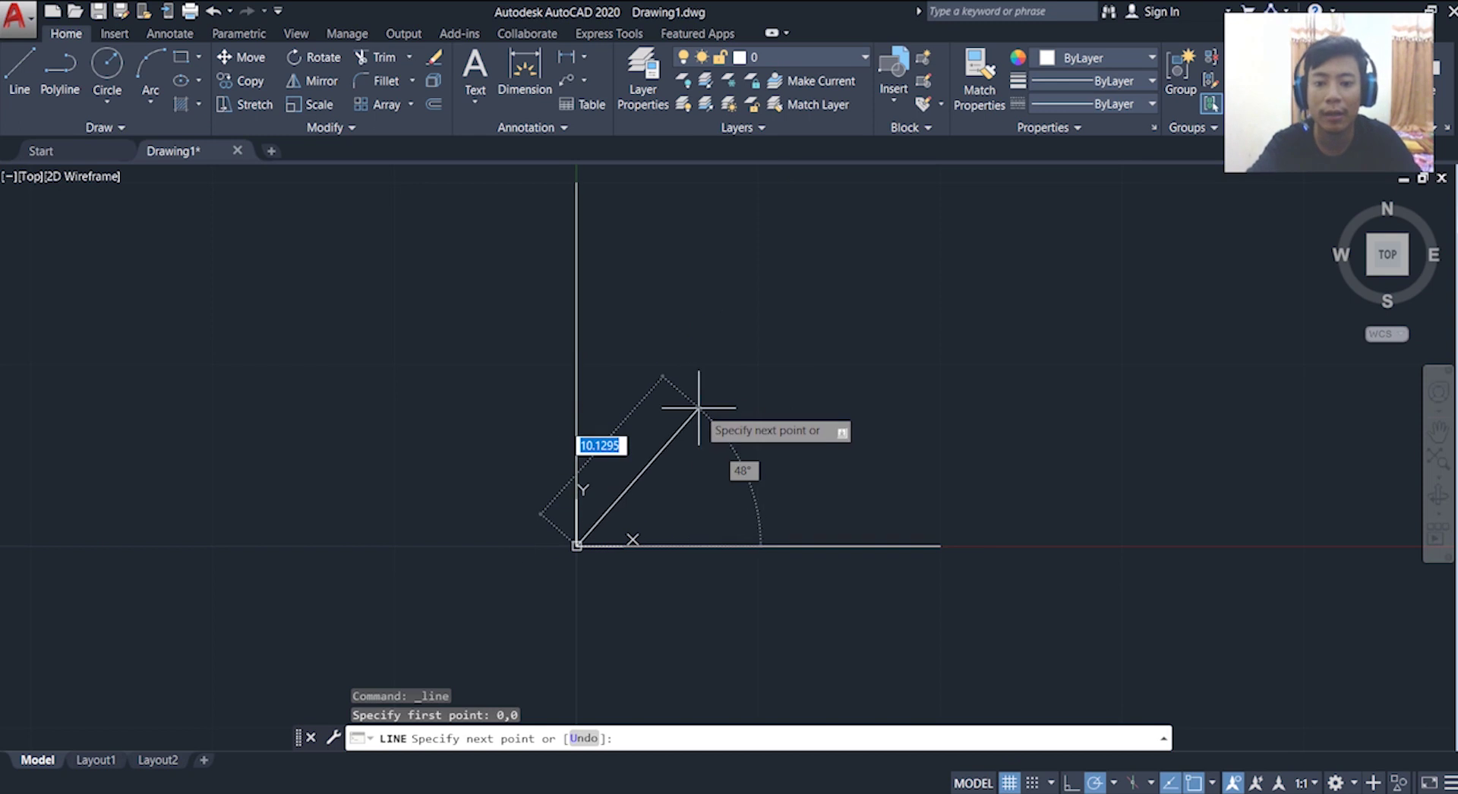
{"action": "left_click", "coordinate": [748, 392]}
{"action": "type", "text": "-20"}
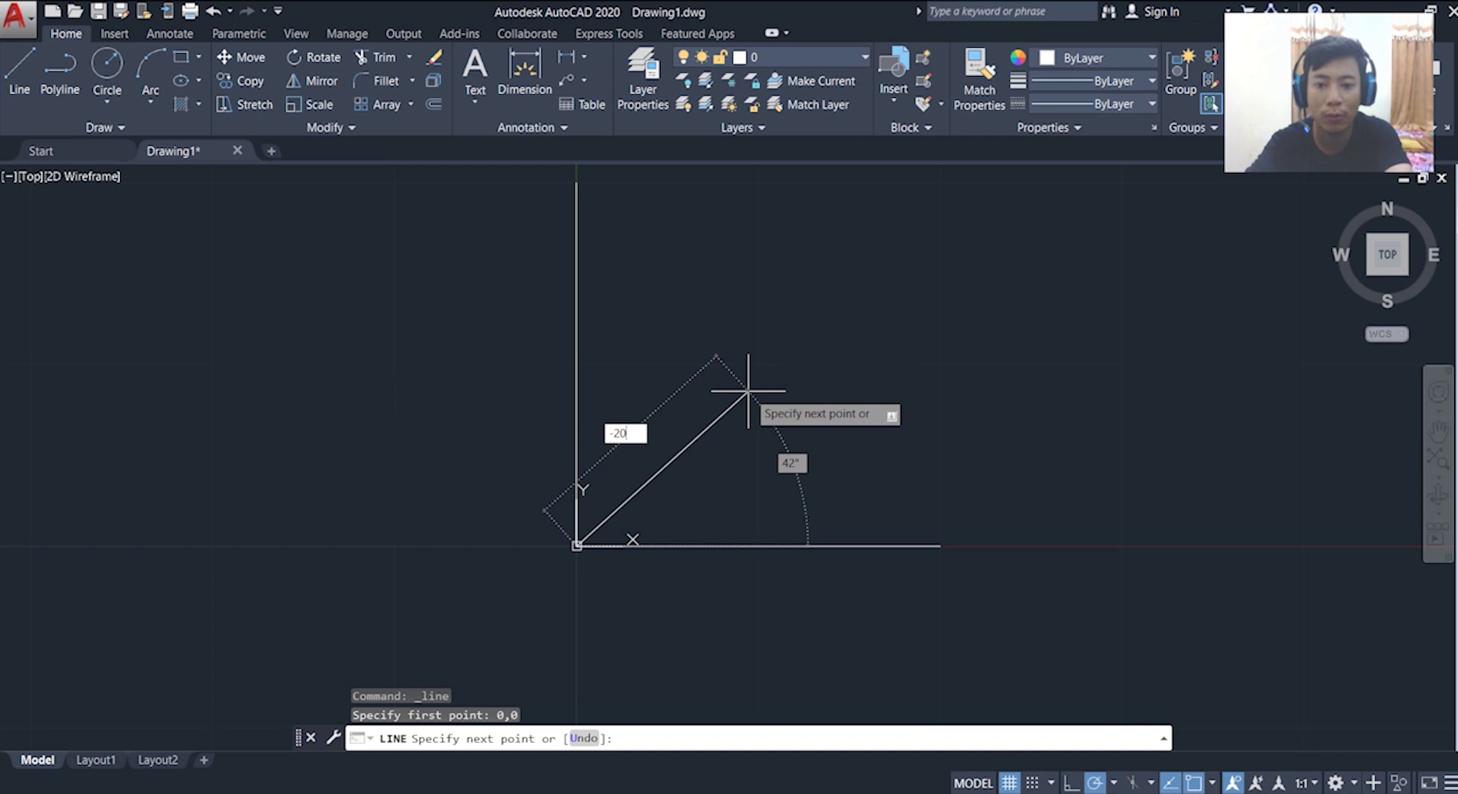
{"action": "key", "text": "Tab"}
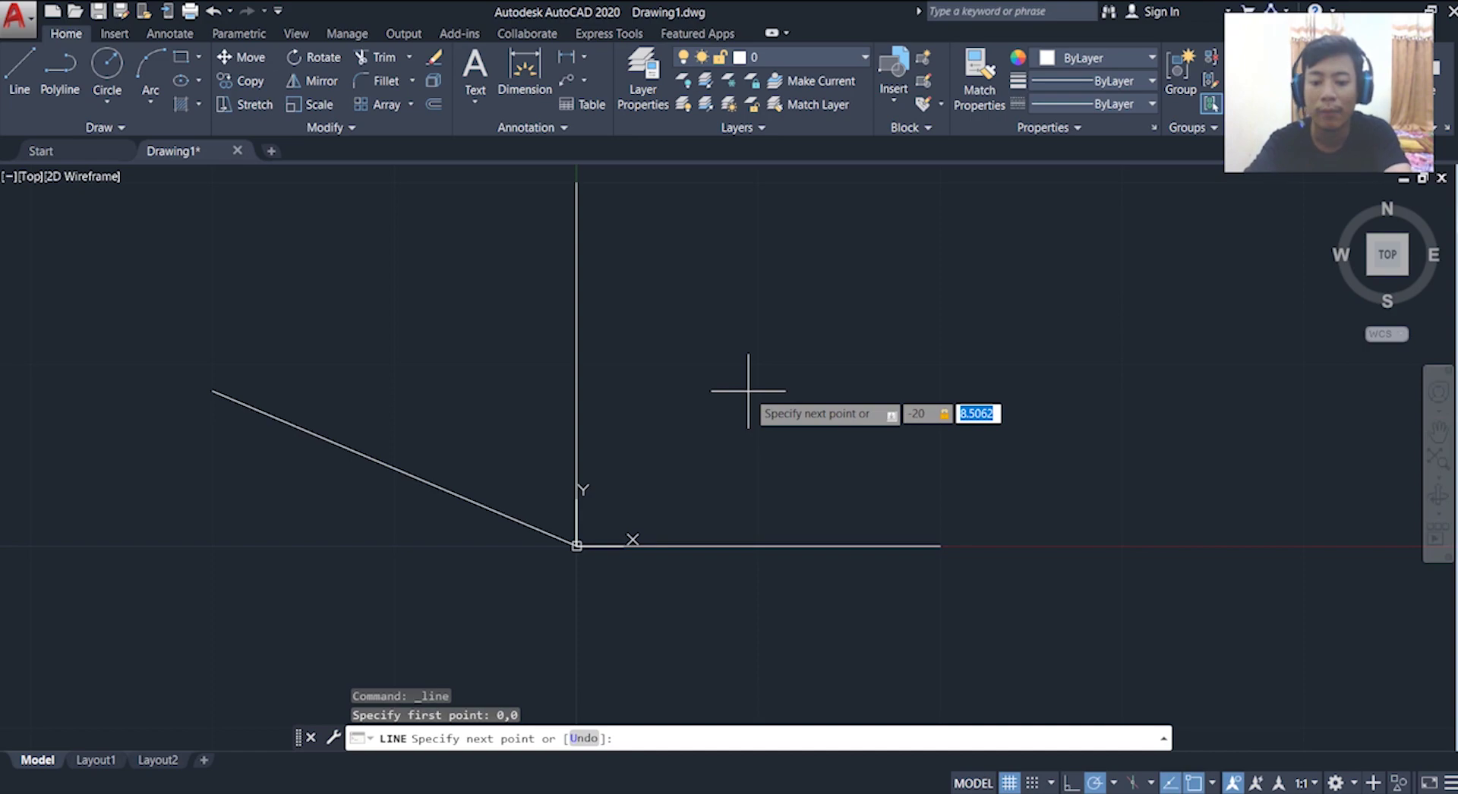
{"action": "key", "text": "BackSpace"}
{"action": "type", "text": "0"}
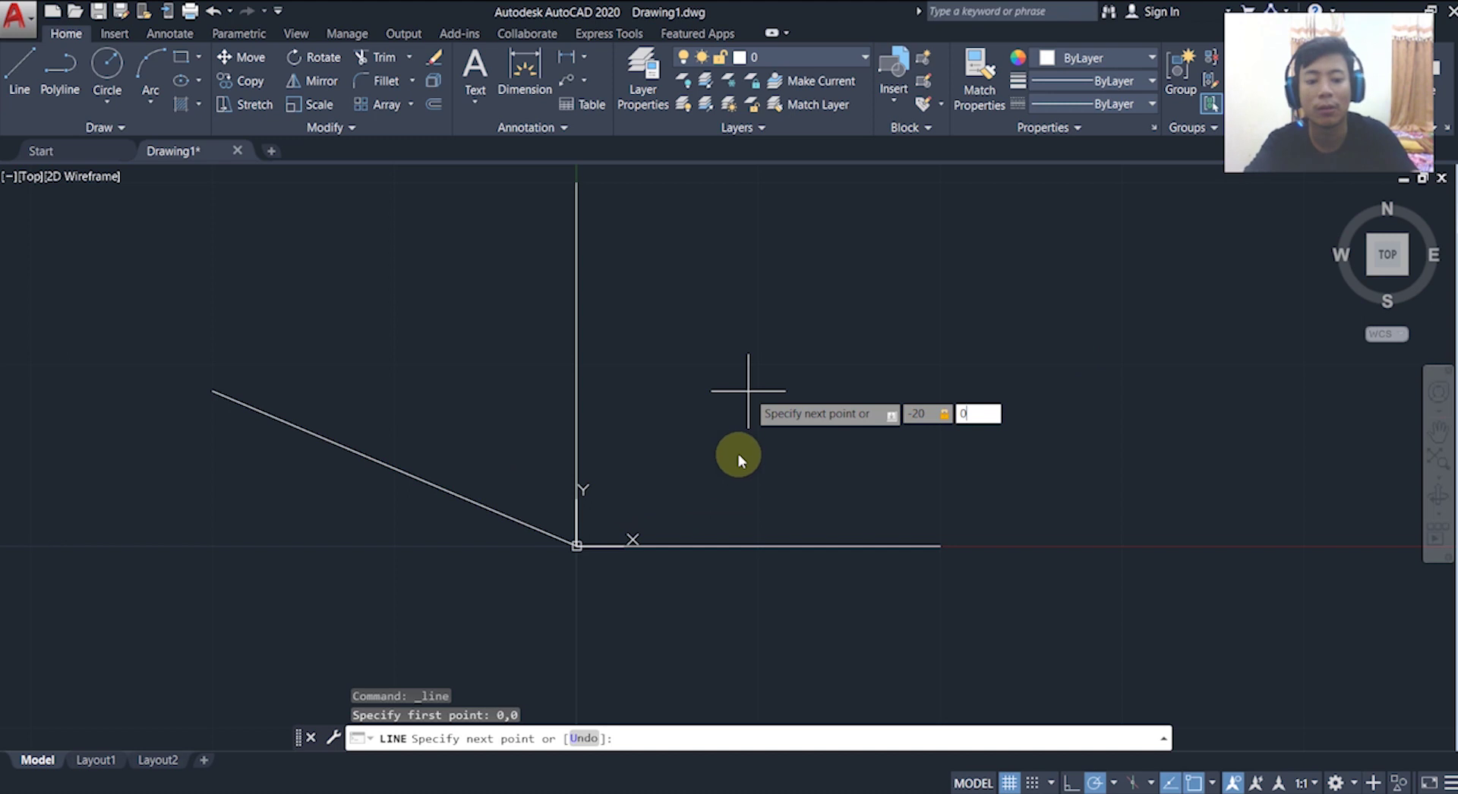
{"action": "key", "text": "Return"}
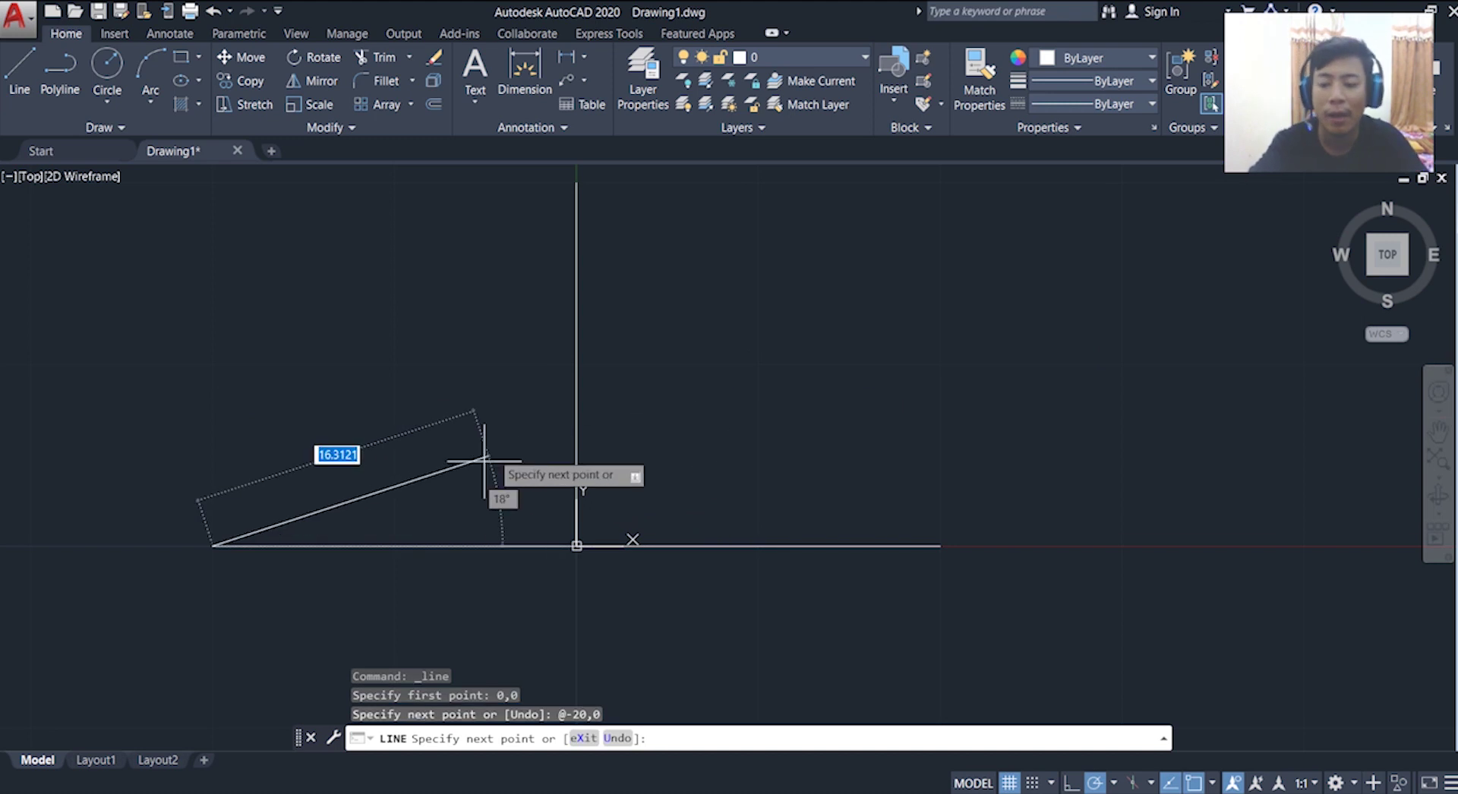
{"action": "key", "text": "Escape"}
- Draw a vertical line from the endpoint at the origin to the relative point 0,-20
{"action": "mouse_move", "coordinate": [434, 545]}
{"action": "middle_mouse_down"}
{"action": "mouse_move", "coordinate": [591, 524]}
{"action": "mouse_move", "coordinate": [570, 495]}
{"action": "middle_mouse_up"}
{"action": "scroll", "coordinate": [594, 510], "scroll_direction": "down", "scroll_amount": 2}
{"action": "scroll", "coordinate": [570, 494], "scroll_direction": "up", "scroll_amount": 2}
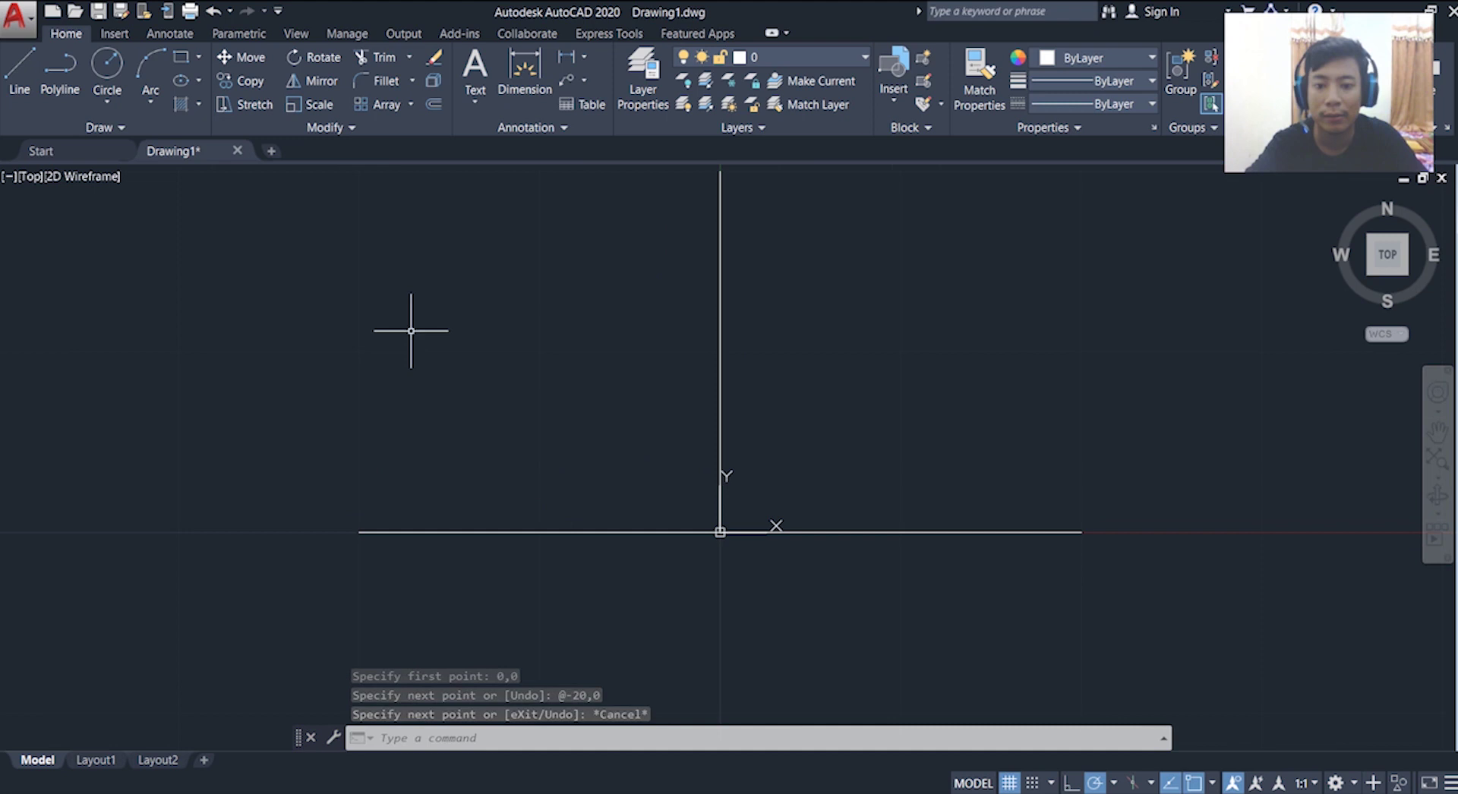
{"action": "left_click", "coordinate": [22, 76]}
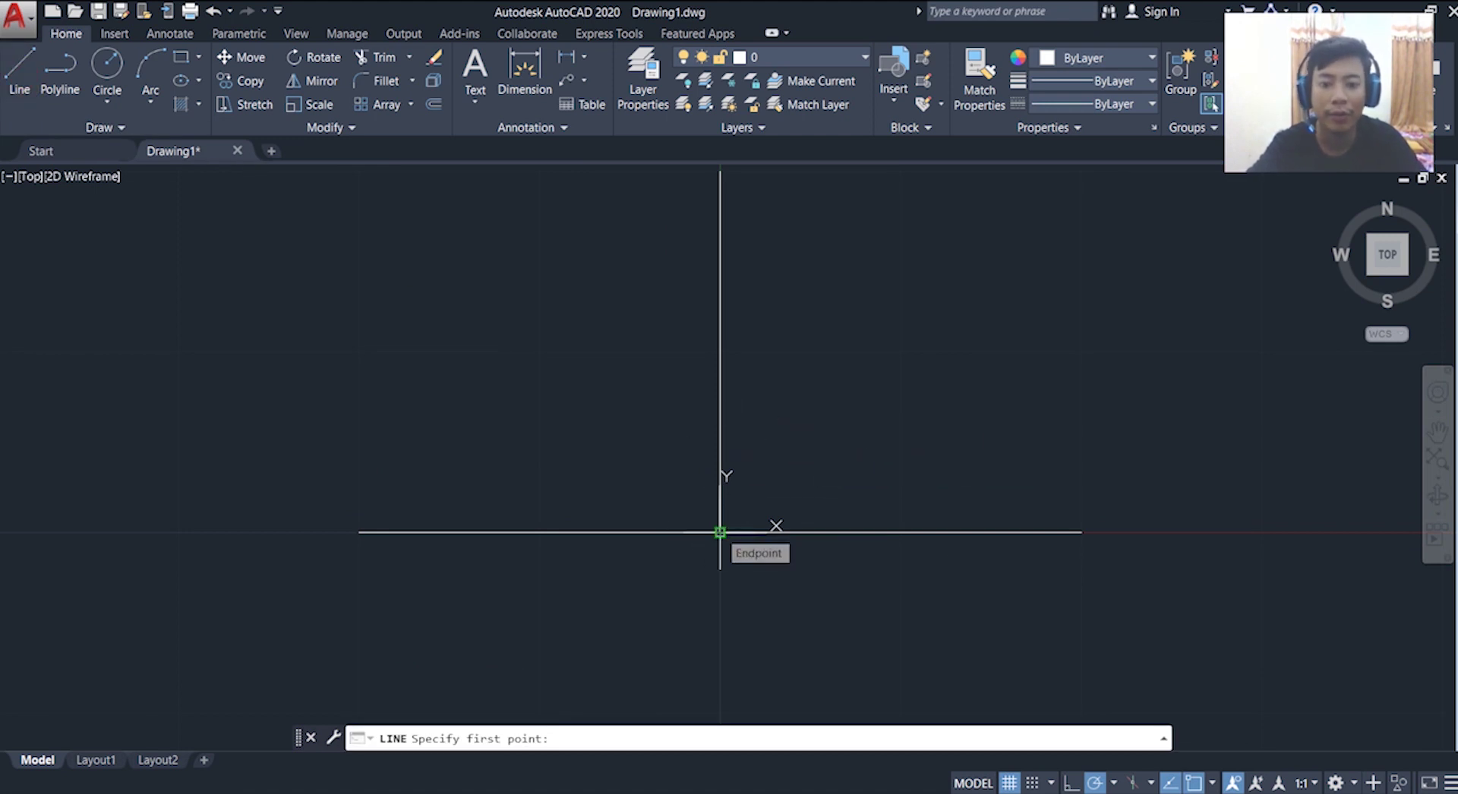
{"action": "left_click", "coordinate": [720, 532]}
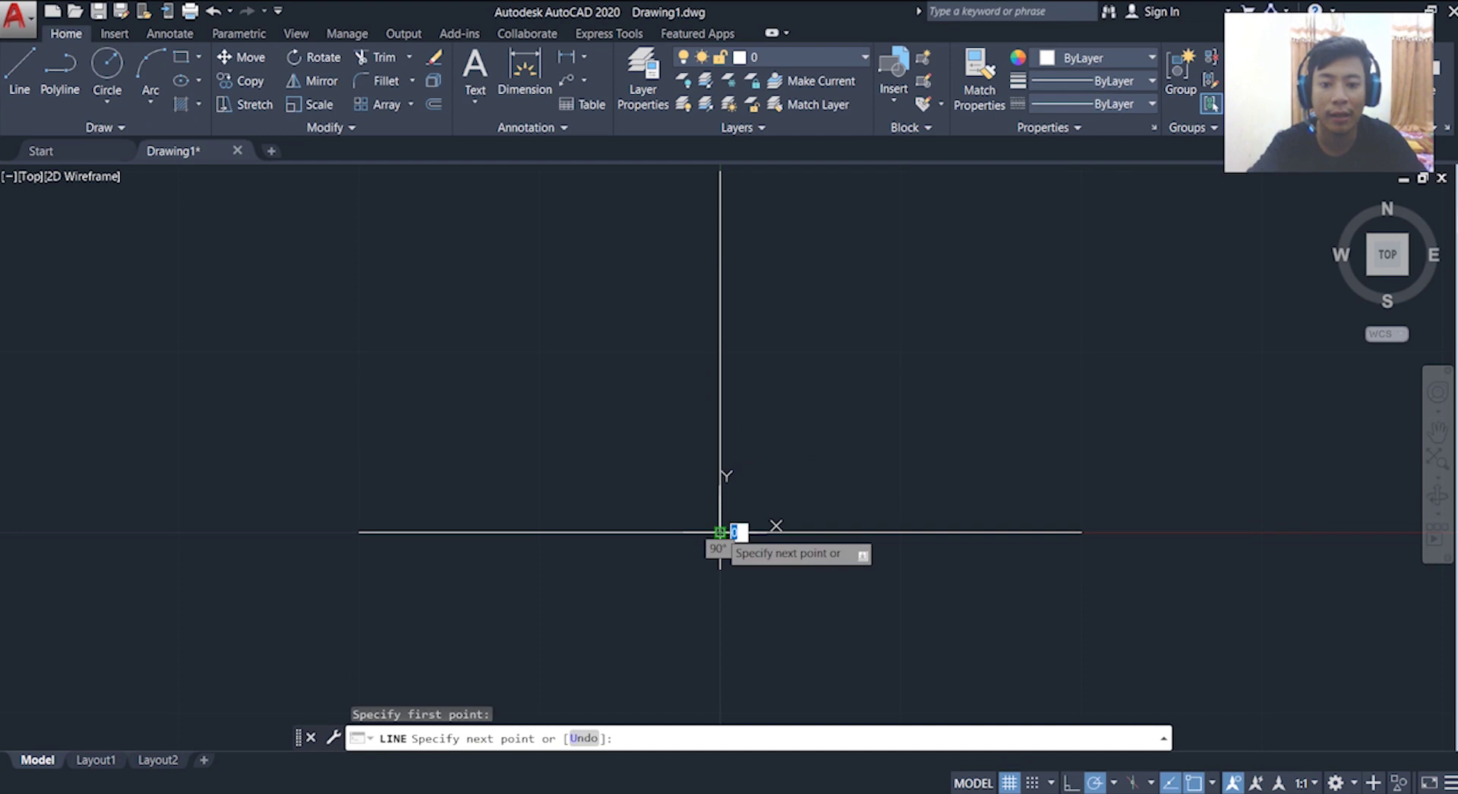
{"action": "left_click", "coordinate": [934, 335]}
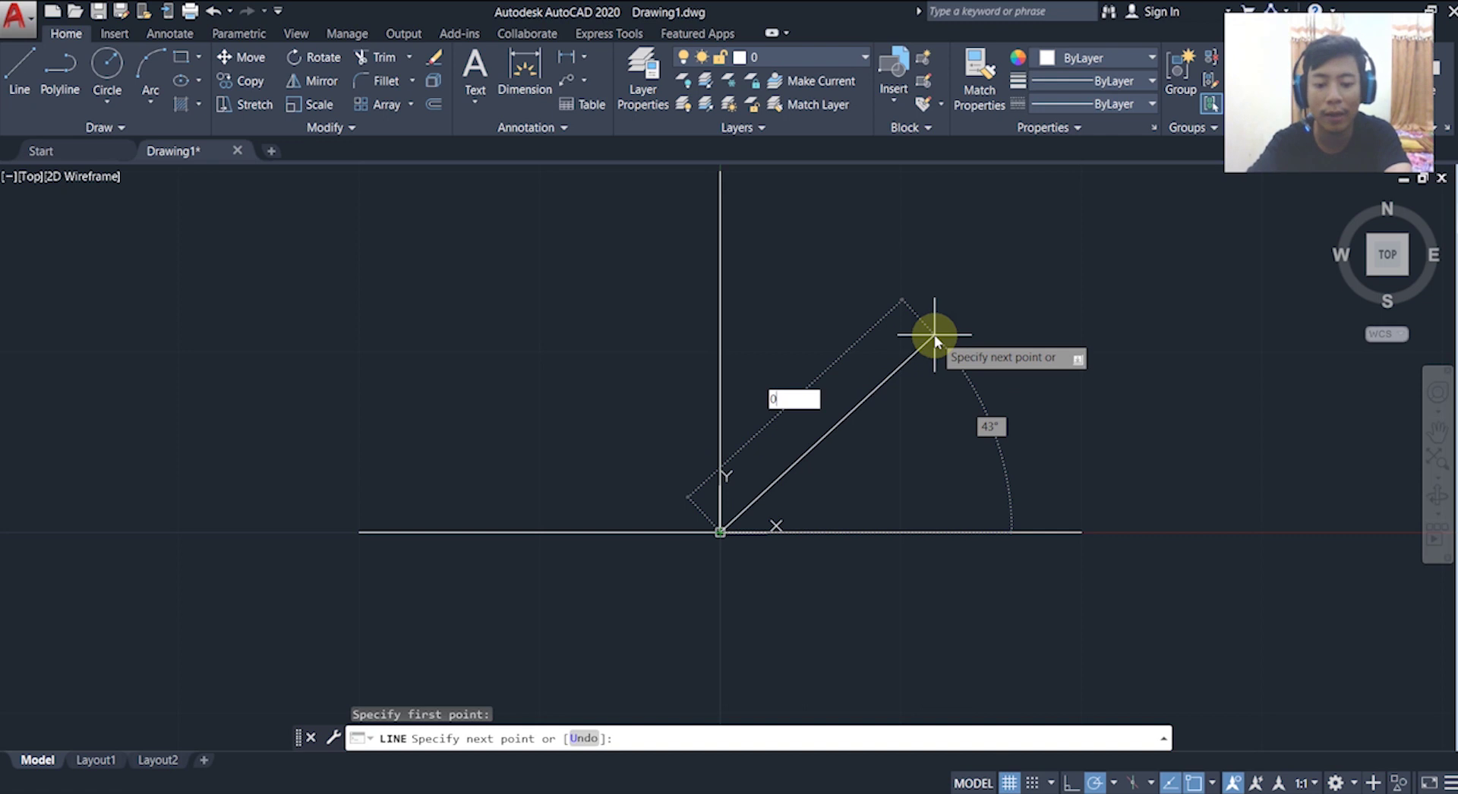
{"action": "key", "text": "Tab"}
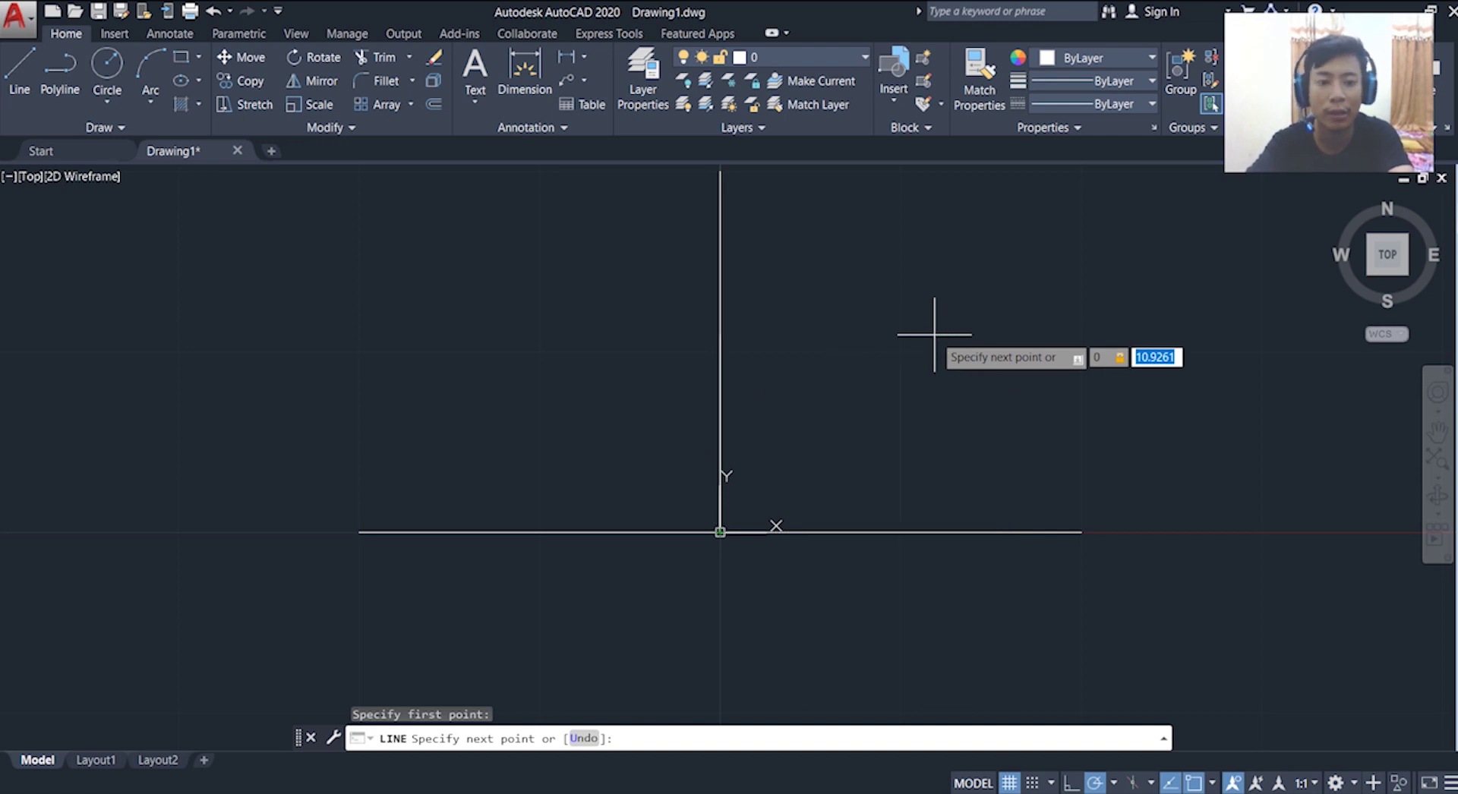
{"action": "left_click", "coordinate": [934, 335]}
{"action": "type", "text": "-20"}
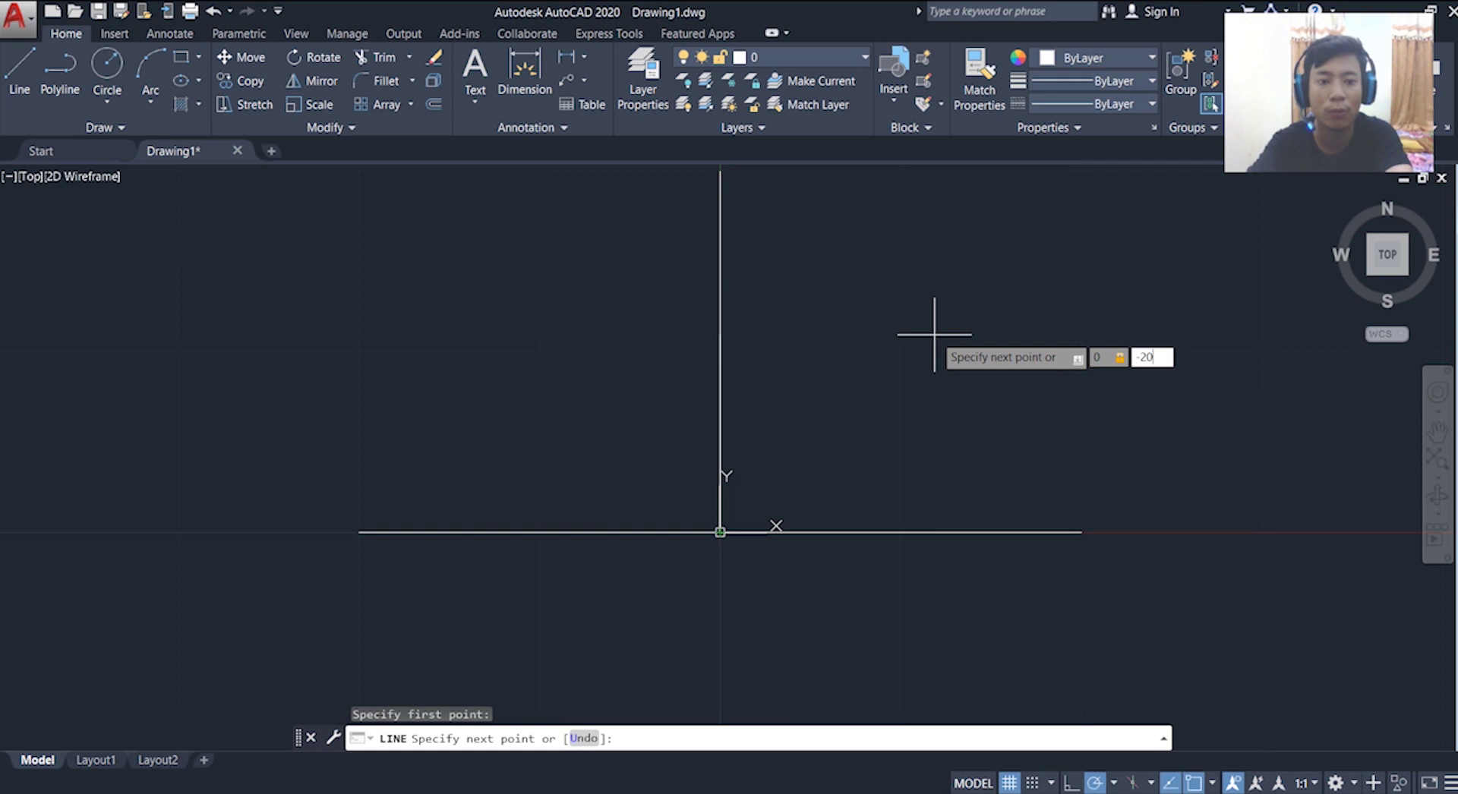
{"action": "key", "text": "Return"}
{"action": "key", "text": "Escape"}
- Draw a diagonal line from the endpoint at the origin to the relative point 20,20
{"action": "scroll", "coordinate": [937, 331], "scroll_direction": "down", "scroll_amount": 4}
{"action": "middle_click_drag", "start_coordinate": [943, 400], "coordinate": [869, 374]}
{"action": "scroll", "coordinate": [800, 445], "scroll_direction": "up", "scroll_amount": 2}
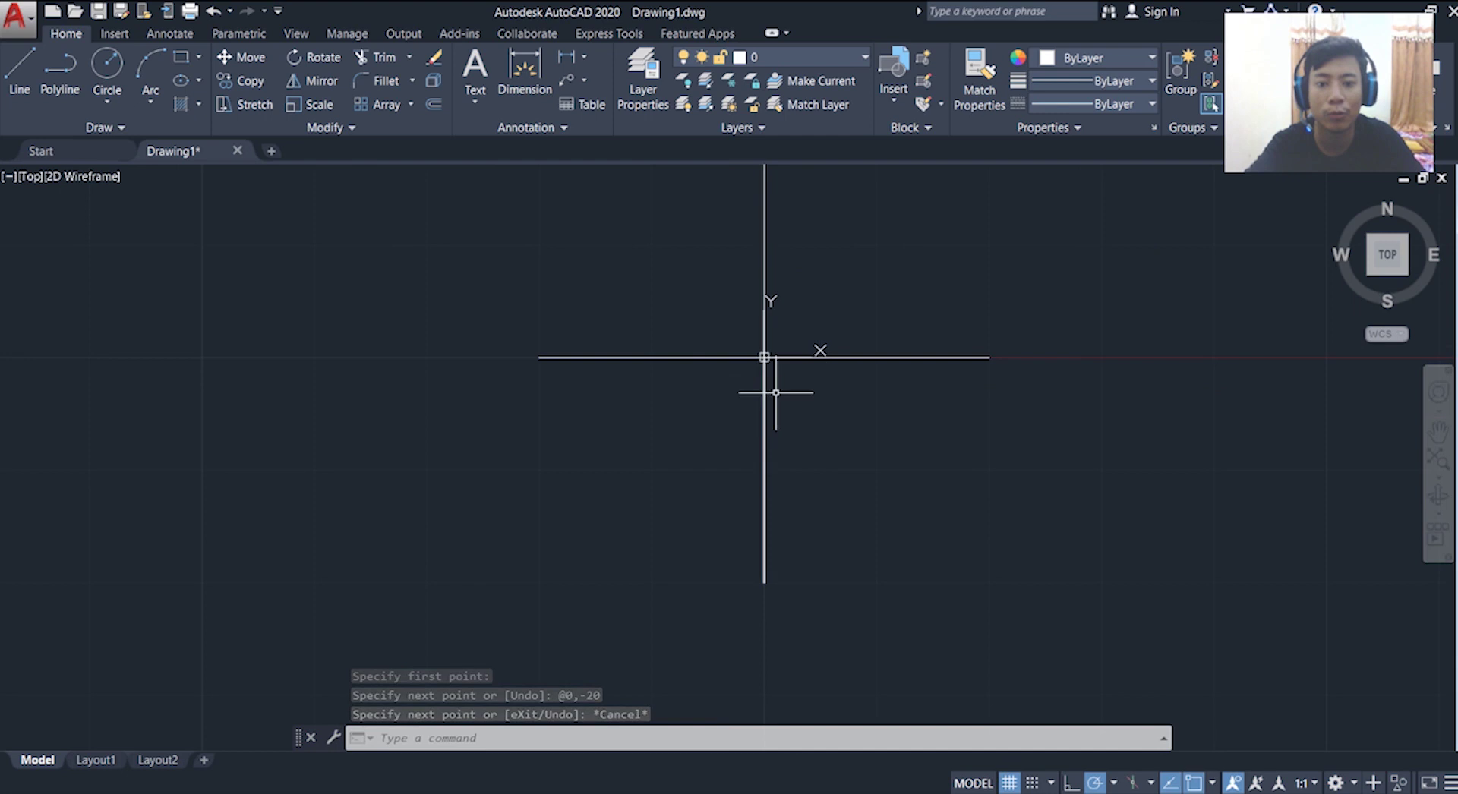
{"action": "scroll", "coordinate": [811, 504], "scroll_direction": "up", "scroll_amount": 2}
{"action": "mouse_move", "coordinate": [810, 504]}
{"action": "middle_mouse_down"}
{"action": "mouse_move", "coordinate": [804, 569]}
{"action": "mouse_move", "coordinate": [771, 609]}
{"action": "middle_mouse_up"}
{"action": "scroll", "coordinate": [794, 537], "scroll_direction": "down", "scroll_amount": 2}
{"action": "scroll", "coordinate": [756, 535], "scroll_direction": "up", "scroll_amount": 4}
{"action": "middle_click_drag", "start_coordinate": [753, 538], "coordinate": [720, 694]}
{"action": "scroll", "coordinate": [731, 575], "scroll_direction": "down", "scroll_amount": 2}
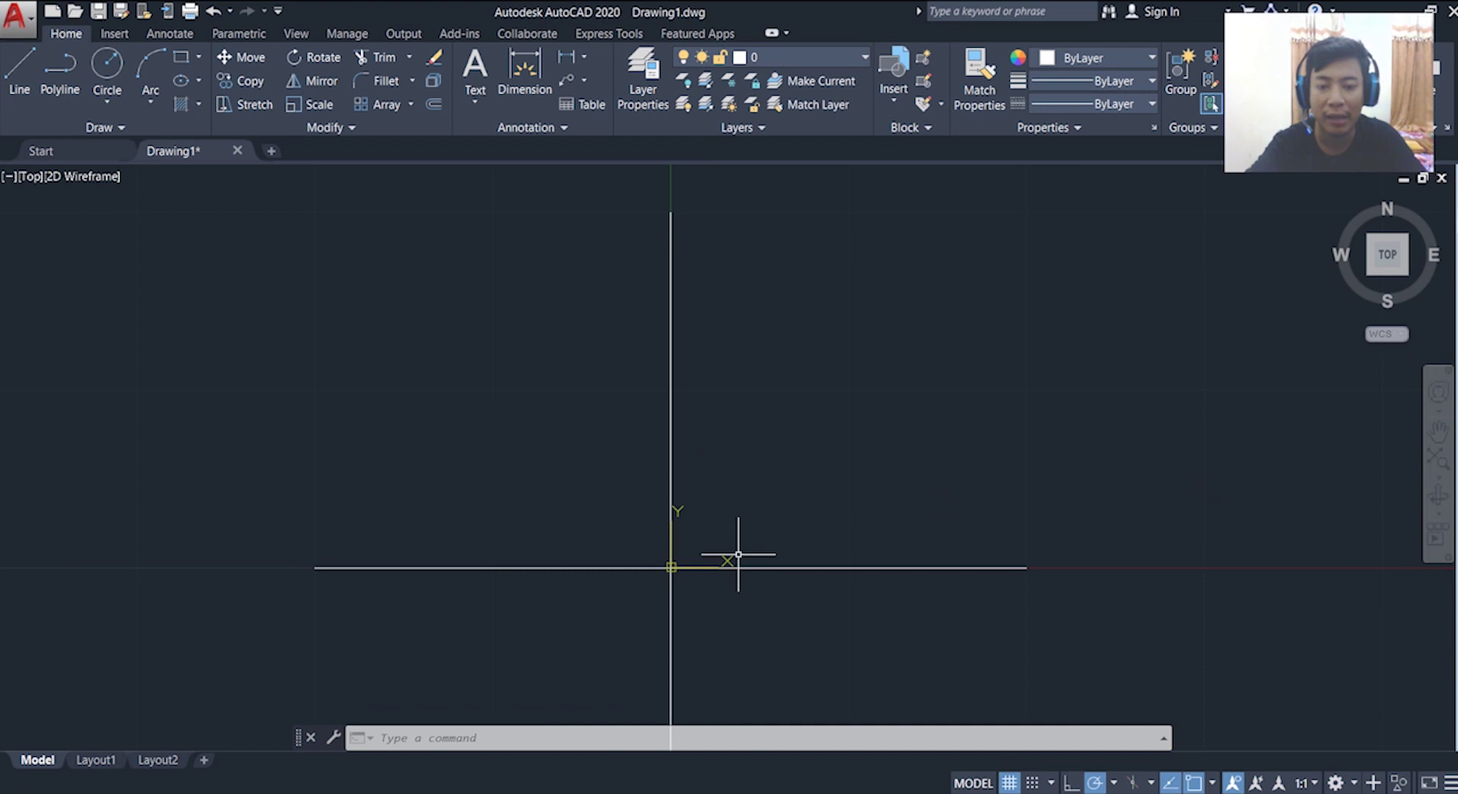
{"action": "left_click", "coordinate": [19, 72]}
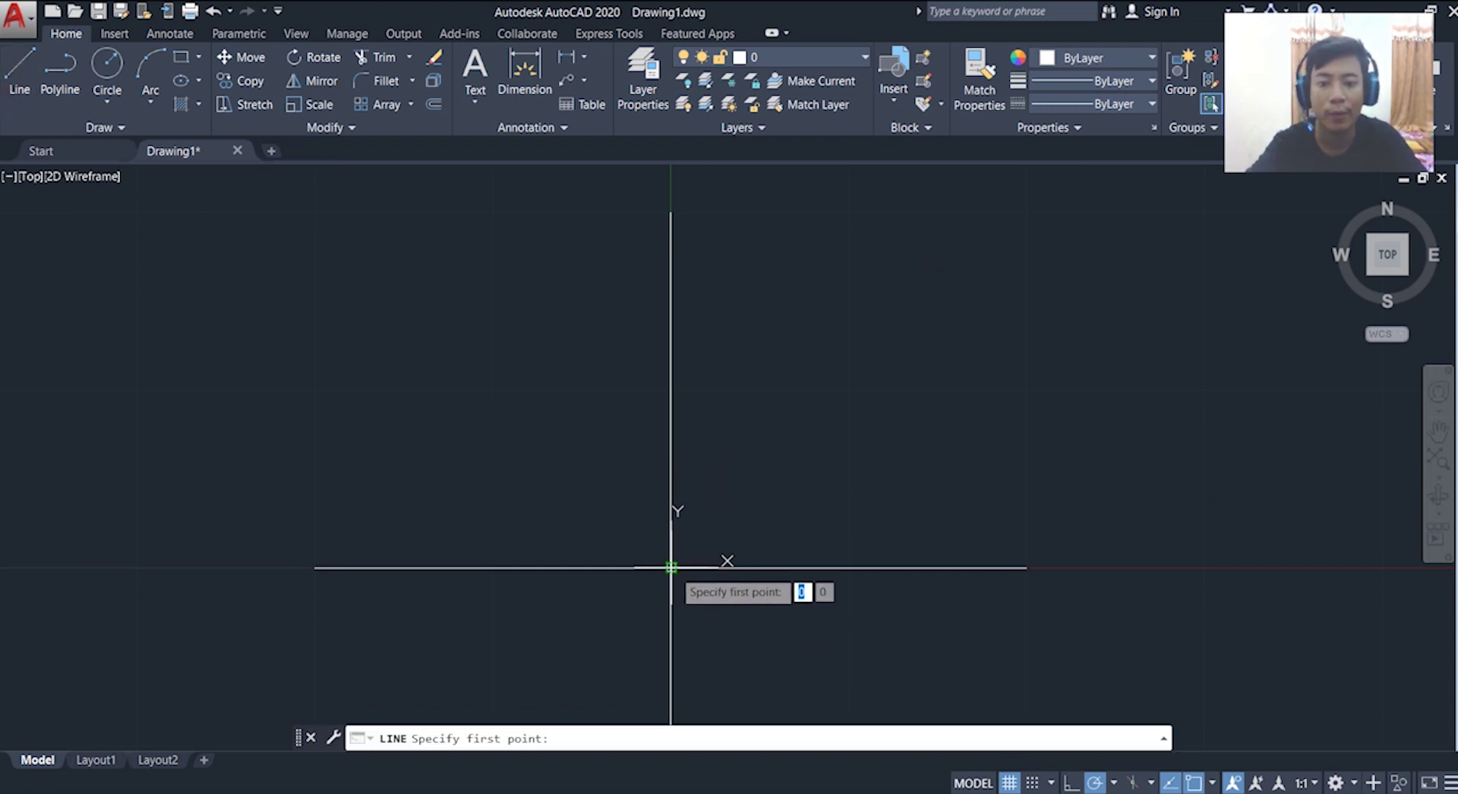
{"action": "left_click", "coordinate": [672, 567]}
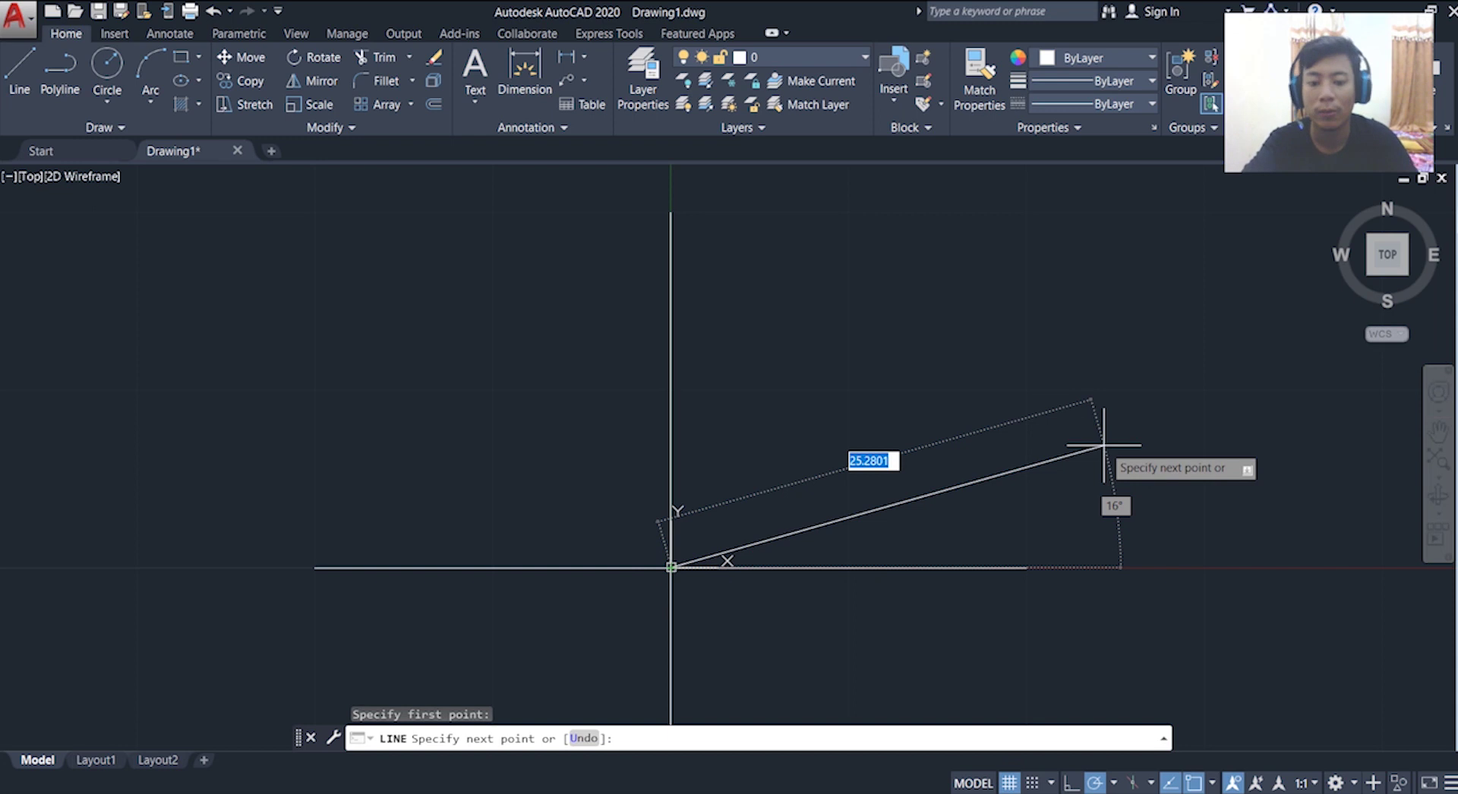
{"action": "type", "text": "20"}
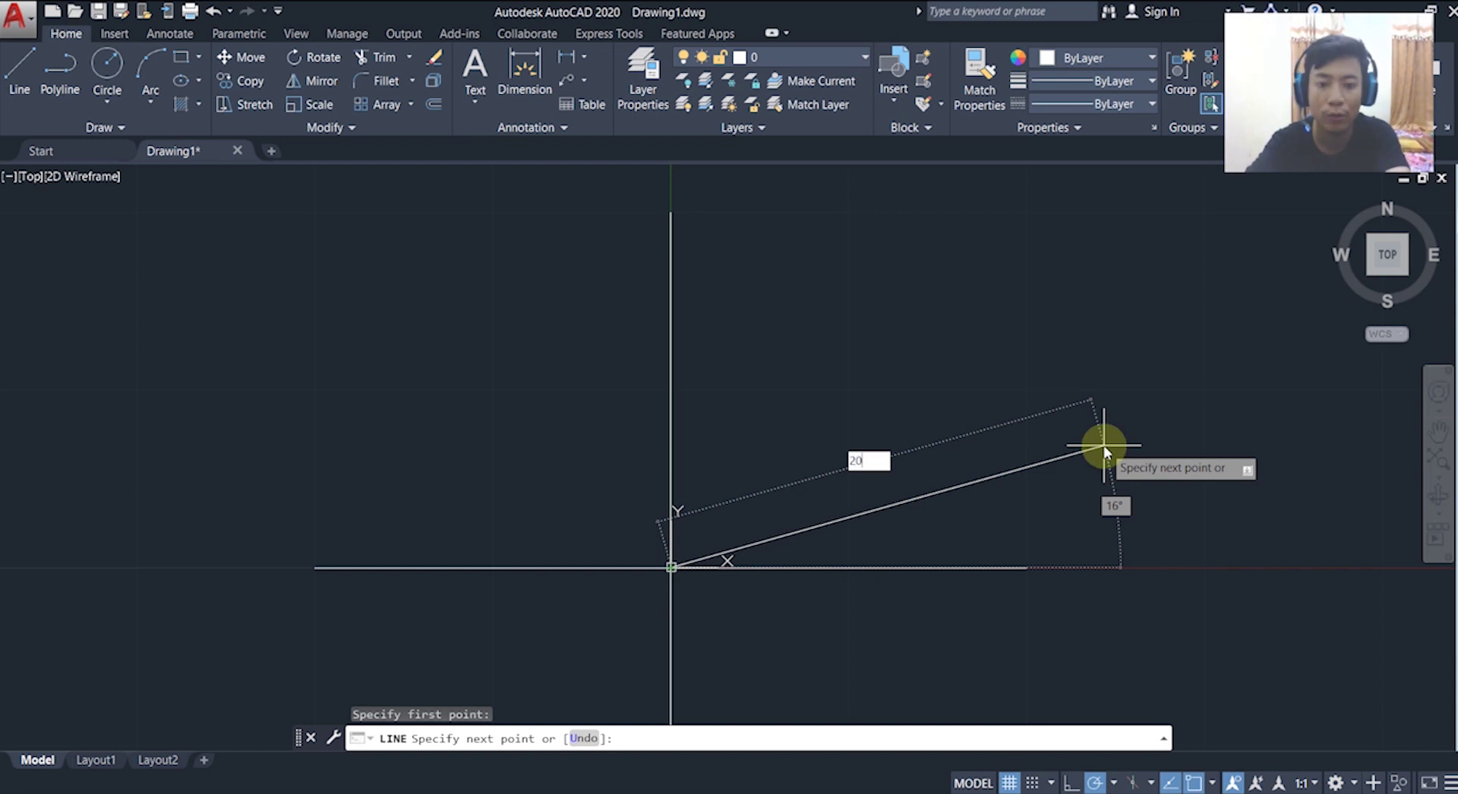
{"action": "key", "text": "Tab"}
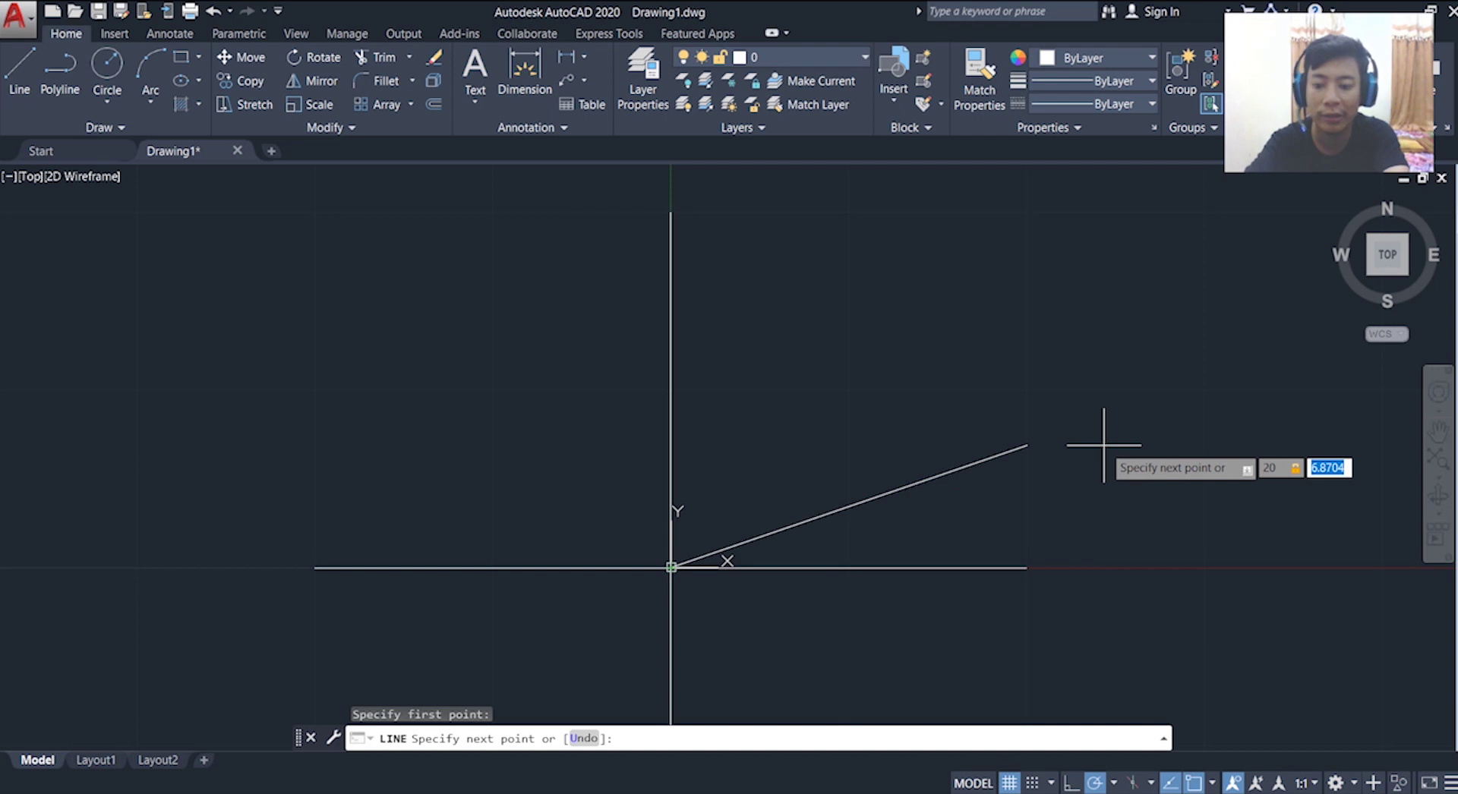
{"action": "type", "text": "20"}
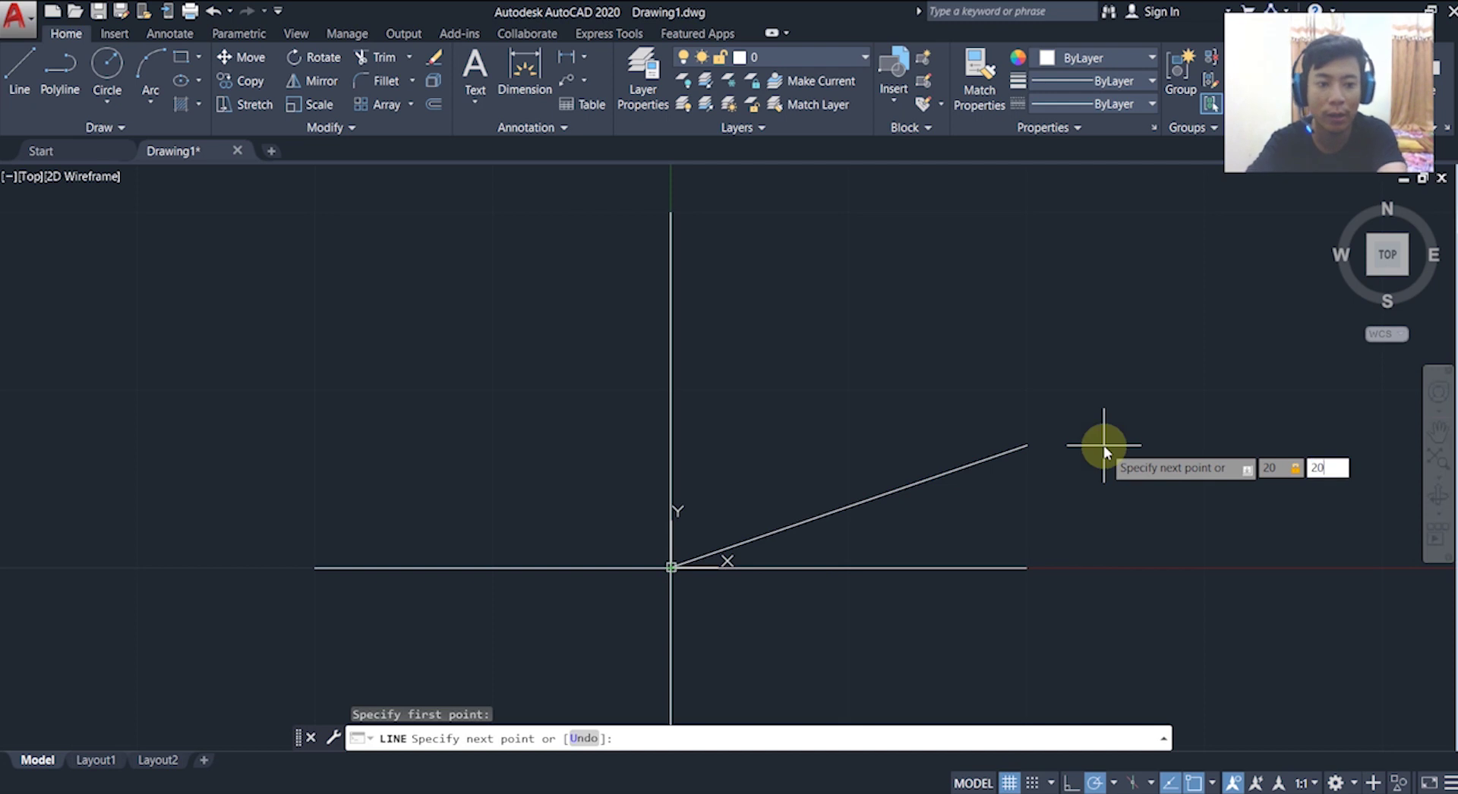
{"action": "key", "text": "Return"}
{"action": "key", "text": "Escape"}
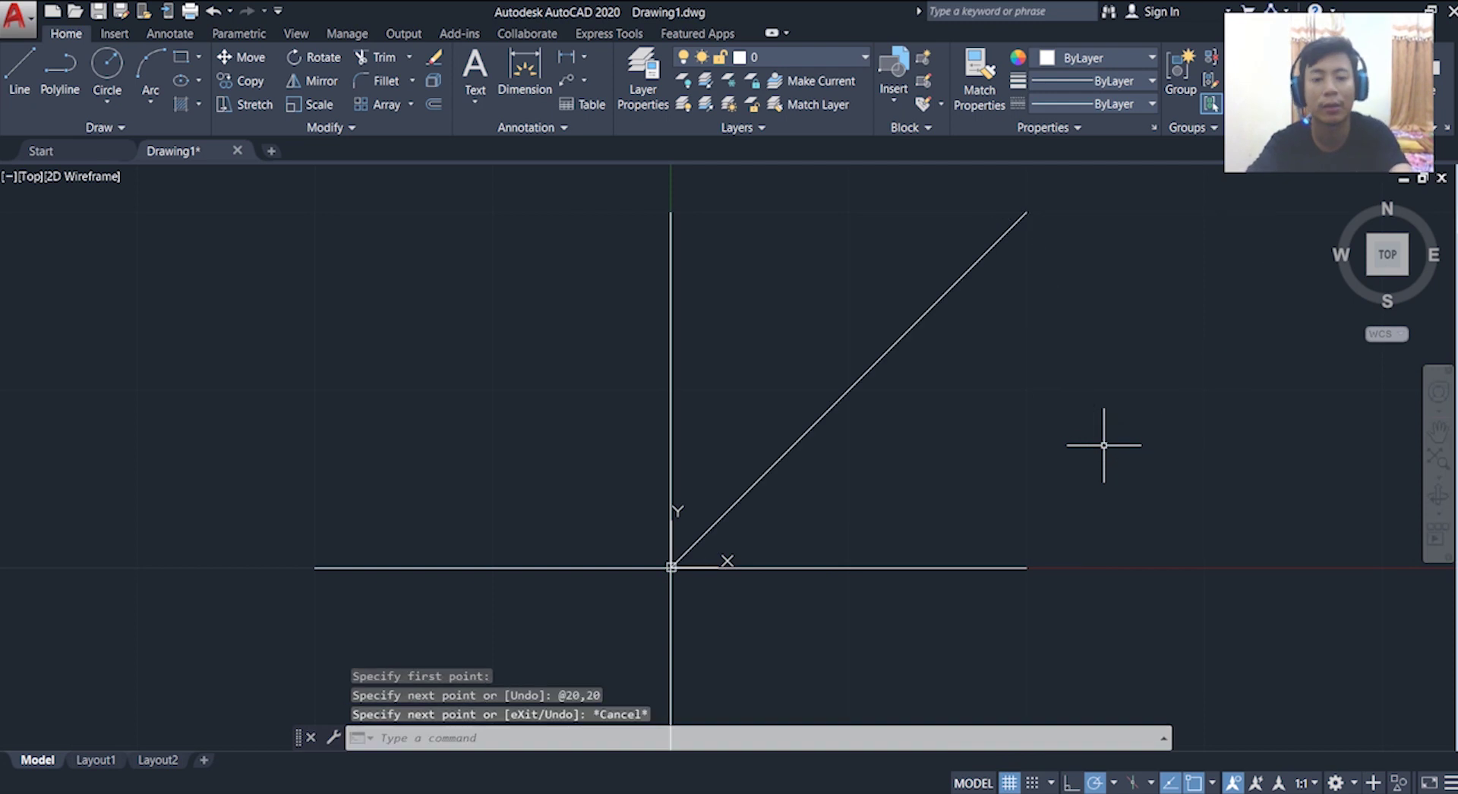
- Add a vertical linear dimension between the diagonal line's two endpoints, placed to the right of the line
{"action": "scroll", "coordinate": [810, 446], "scroll_direction": "down", "scroll_amount": 4}
{"action": "scroll", "coordinate": [812, 448], "scroll_direction": "up", "scroll_amount": 4}
{"action": "scroll", "coordinate": [812, 449], "scroll_direction": "up", "scroll_amount": 2}
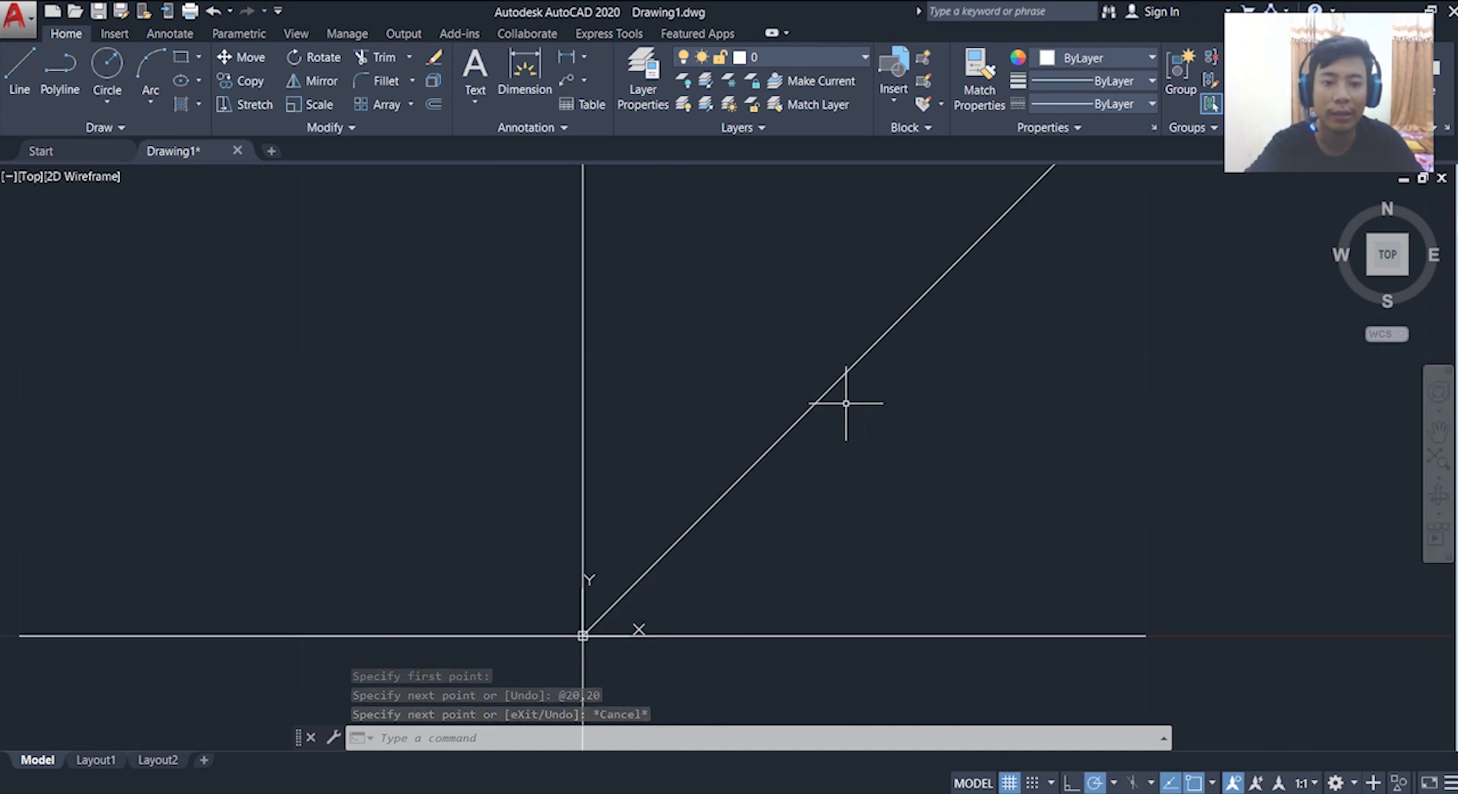
{"action": "scroll", "coordinate": [848, 399], "scroll_direction": "down", "scroll_amount": 2}
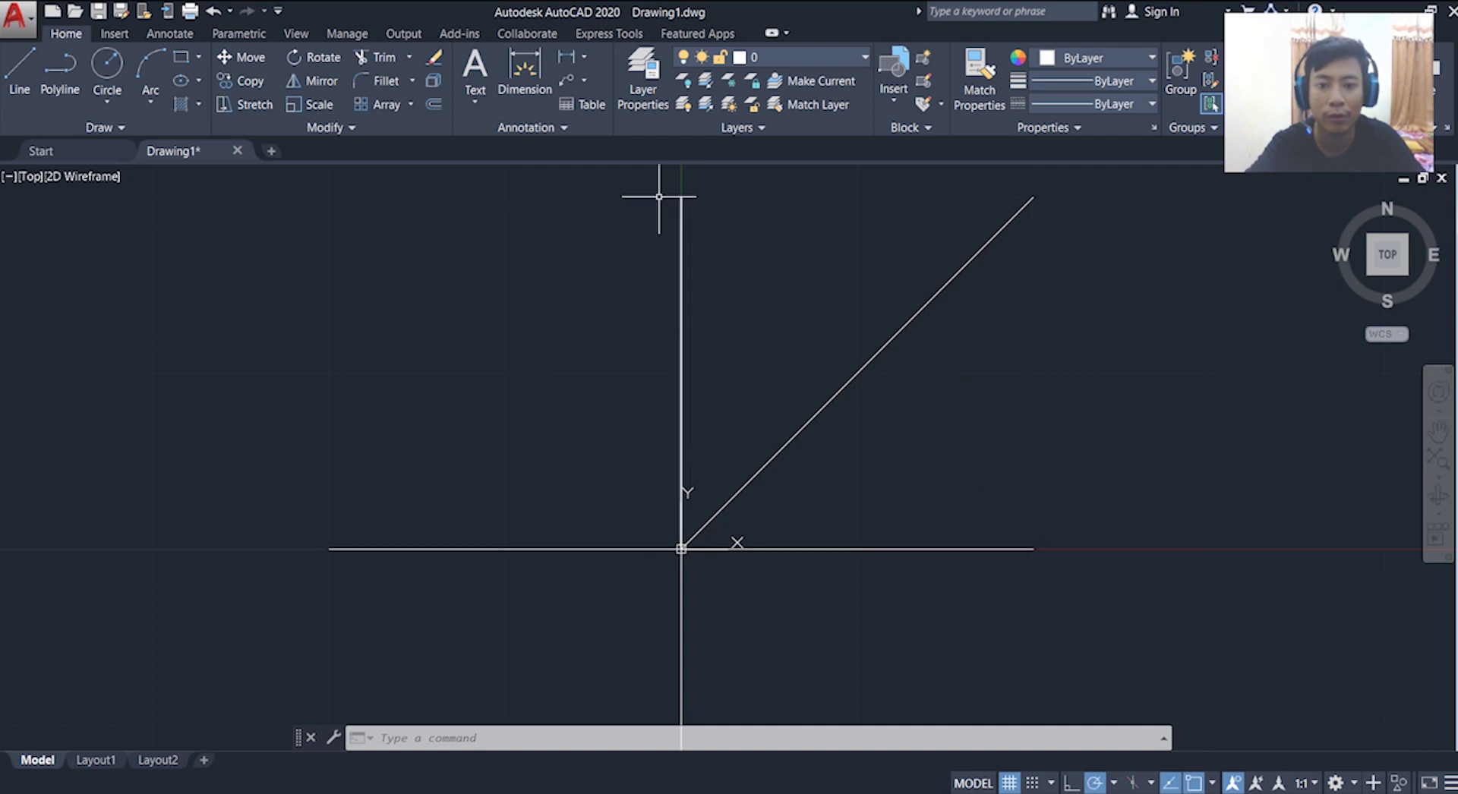
{"action": "left_click", "coordinate": [566, 57]}
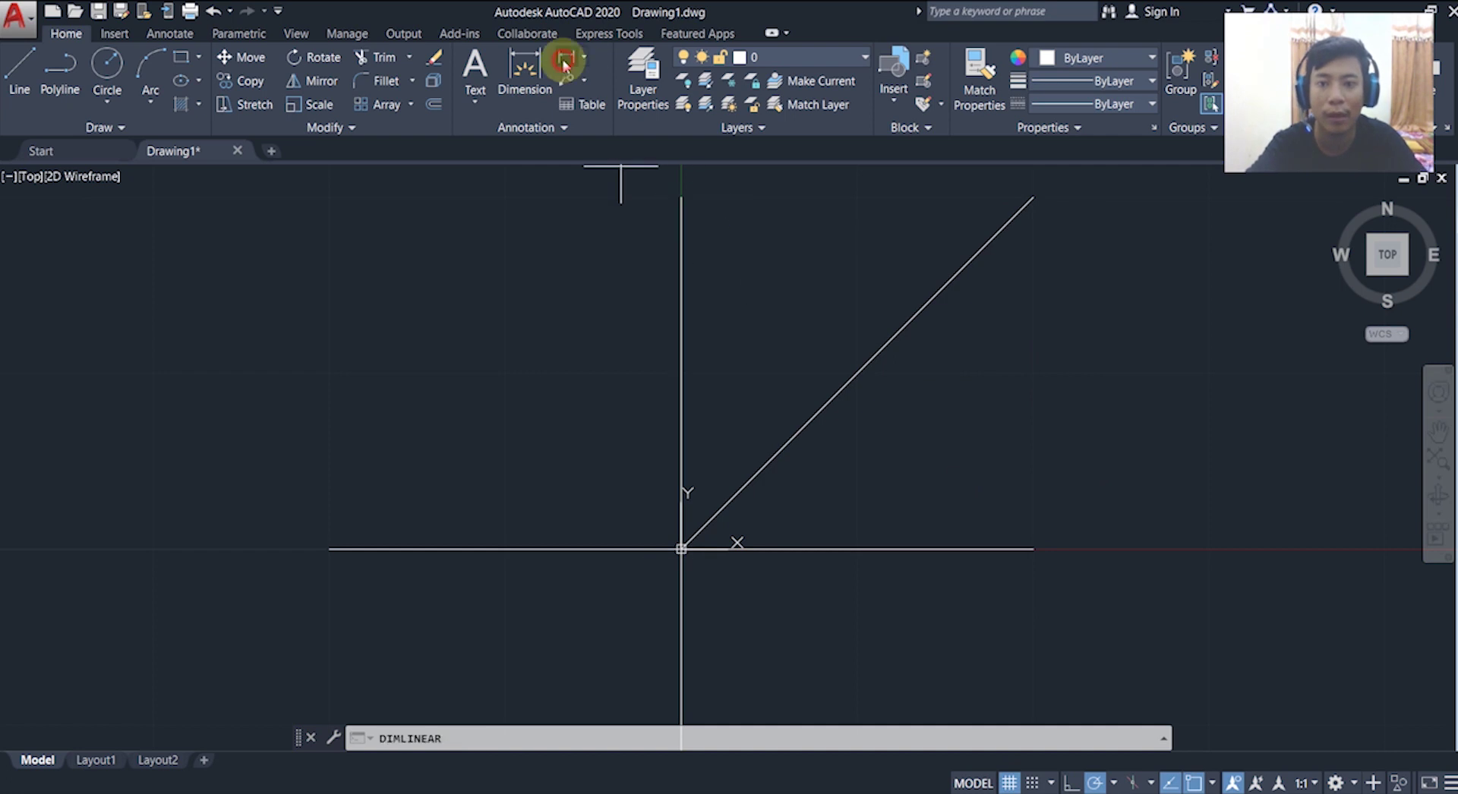
{"action": "left_click", "coordinate": [682, 548]}
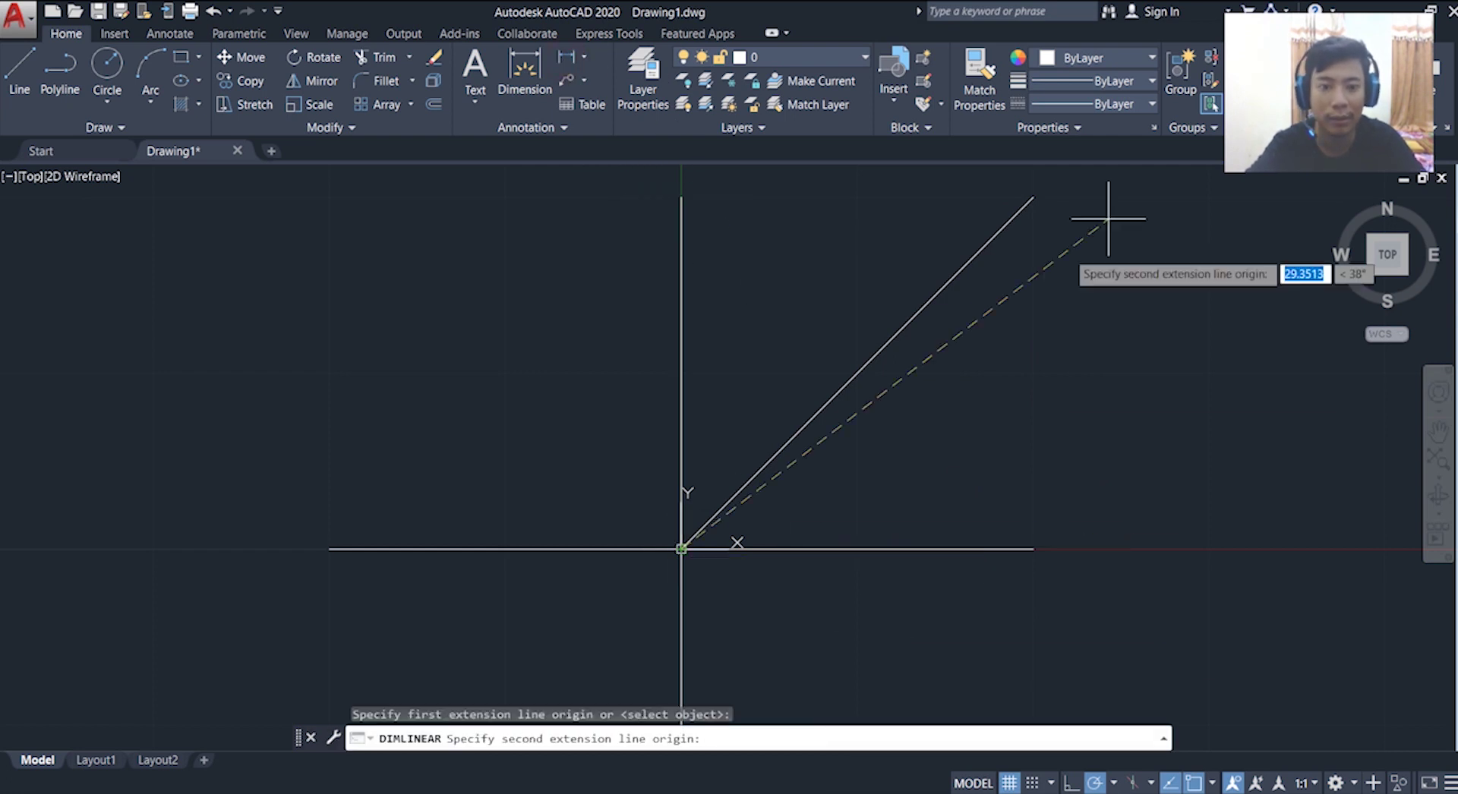
{"action": "left_click", "coordinate": [1033, 197]}
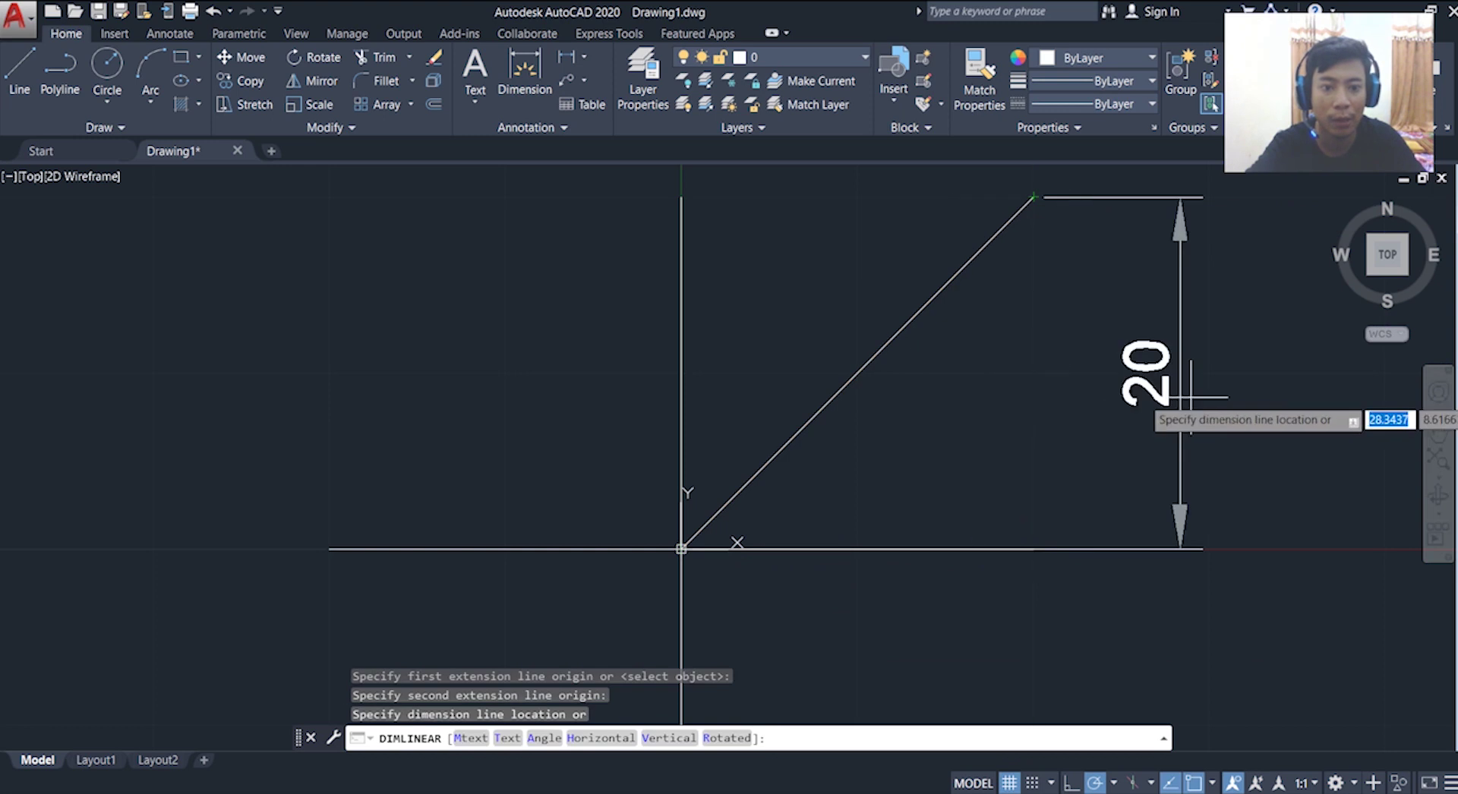
{"action": "left_click", "coordinate": [1225, 392]}
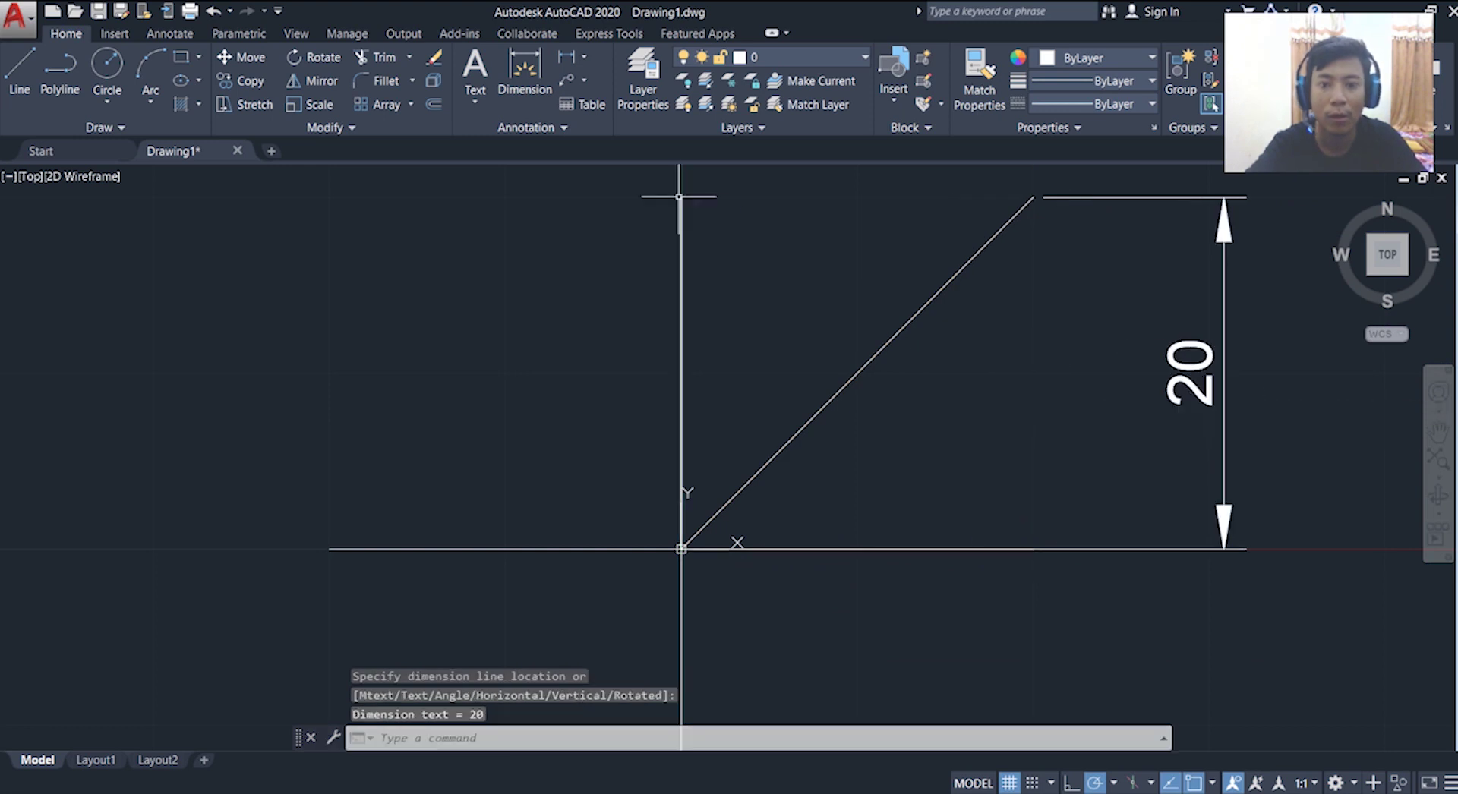
- Add a horizontal linear dimension from the upper end of the vertical line to the diagonal's upper endpoint, placed just above them
{"action": "left_click", "coordinate": [567, 57]}
{"action": "left_click", "coordinate": [681, 197]}
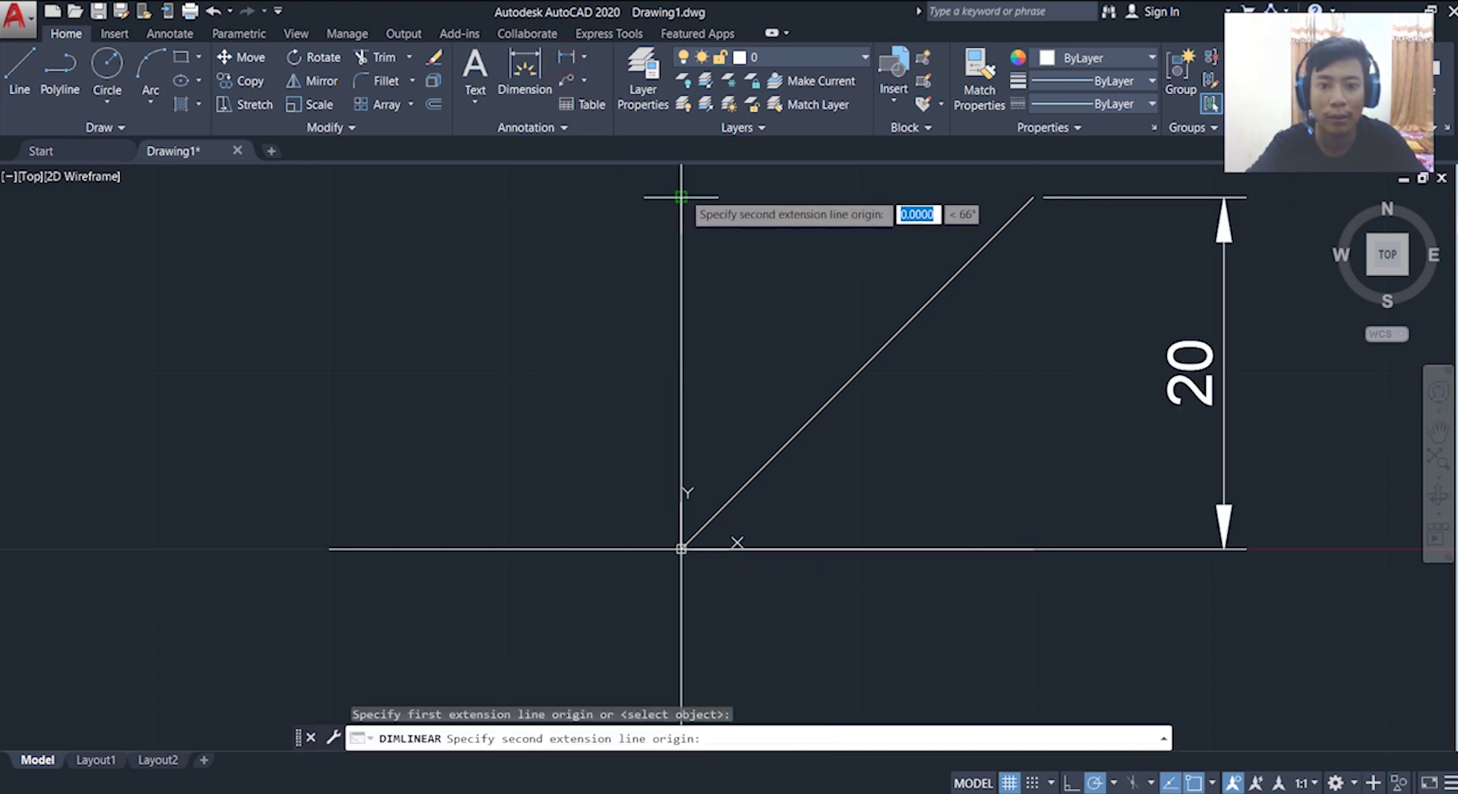
{"action": "left_click", "coordinate": [1033, 197]}
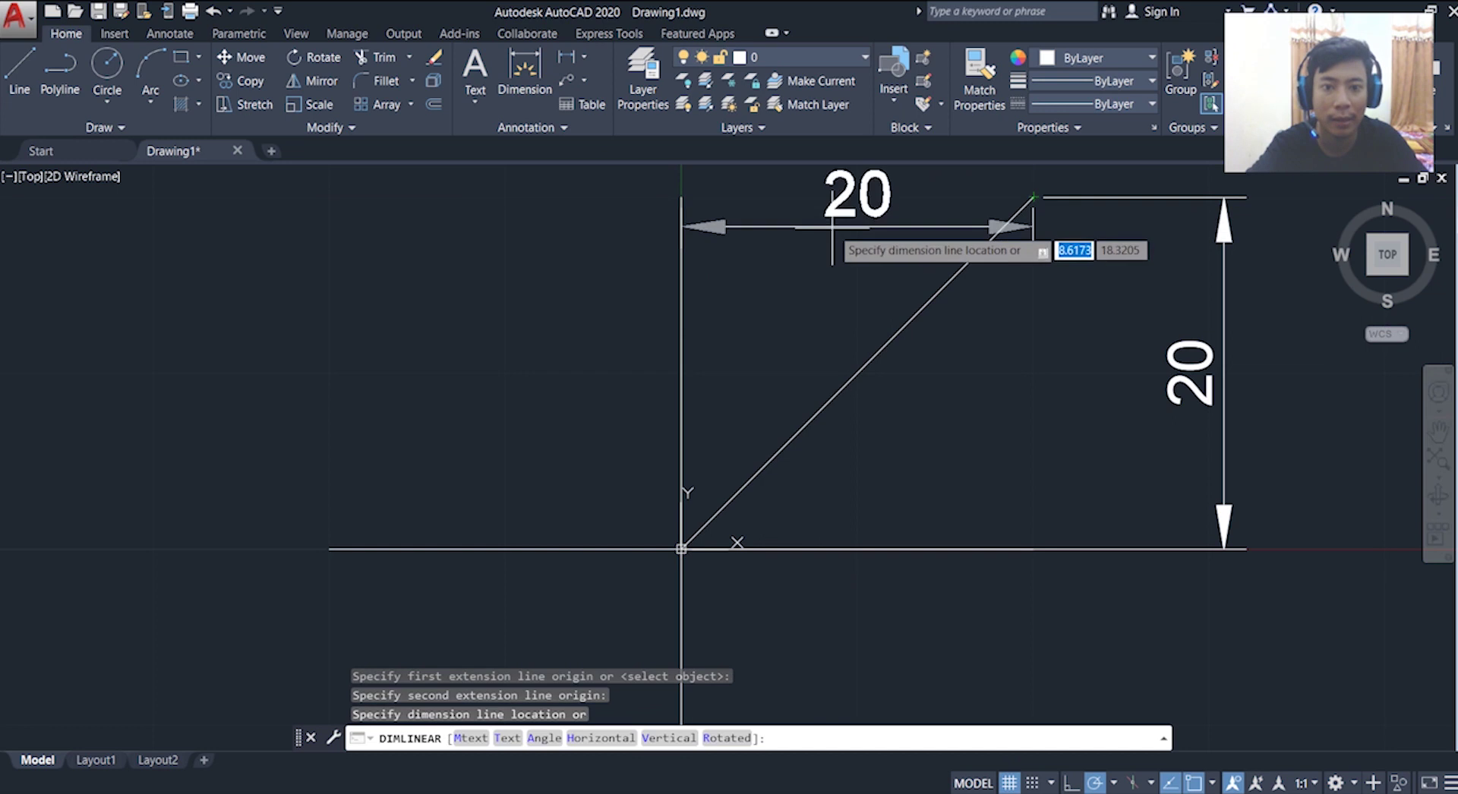
{"action": "left_click", "coordinate": [874, 180]}
- Turn off Polar Tracking for the drawing
{"action": "middle_click_drag", "start_coordinate": [896, 244], "coordinate": [775, 409]}
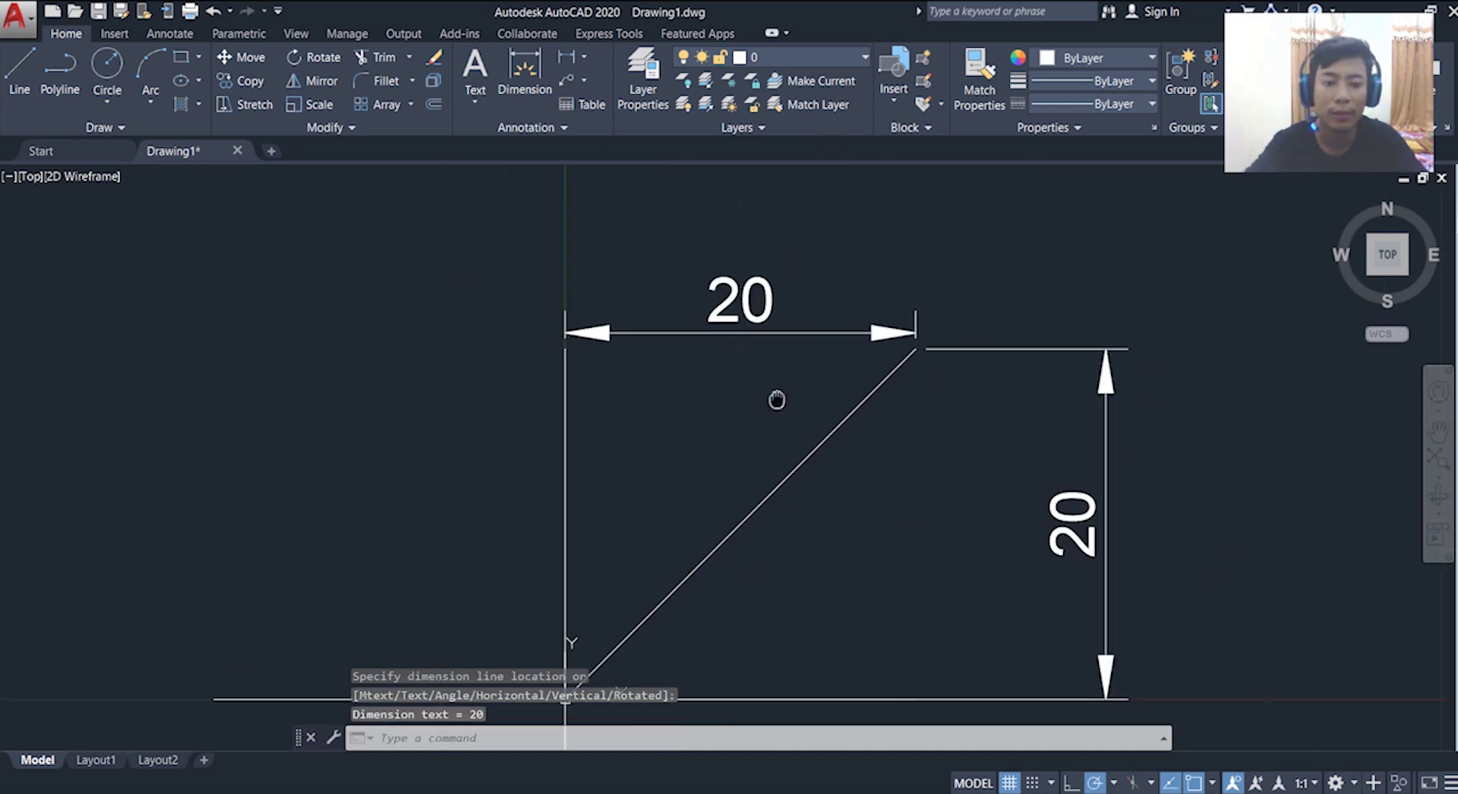
{"action": "middle_click_drag", "start_coordinate": [776, 401], "coordinate": [765, 339]}
{"action": "scroll", "coordinate": [755, 342], "scroll_direction": "down", "scroll_amount": 2}
{"action": "middle_click_drag", "start_coordinate": [1009, 446], "coordinate": [763, 414]}
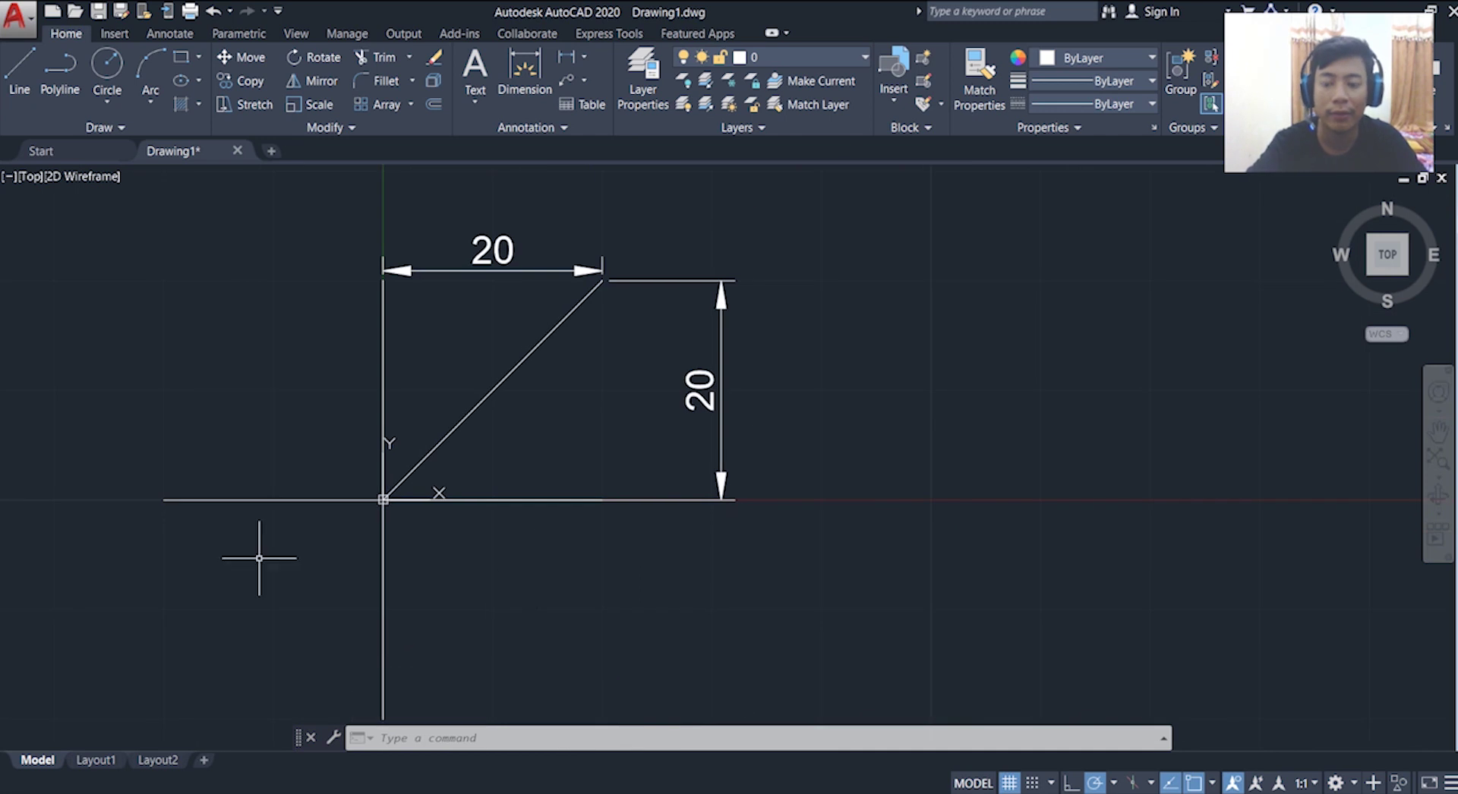
{"action": "middle_click_drag", "start_coordinate": [813, 459], "coordinate": [75, 417]}
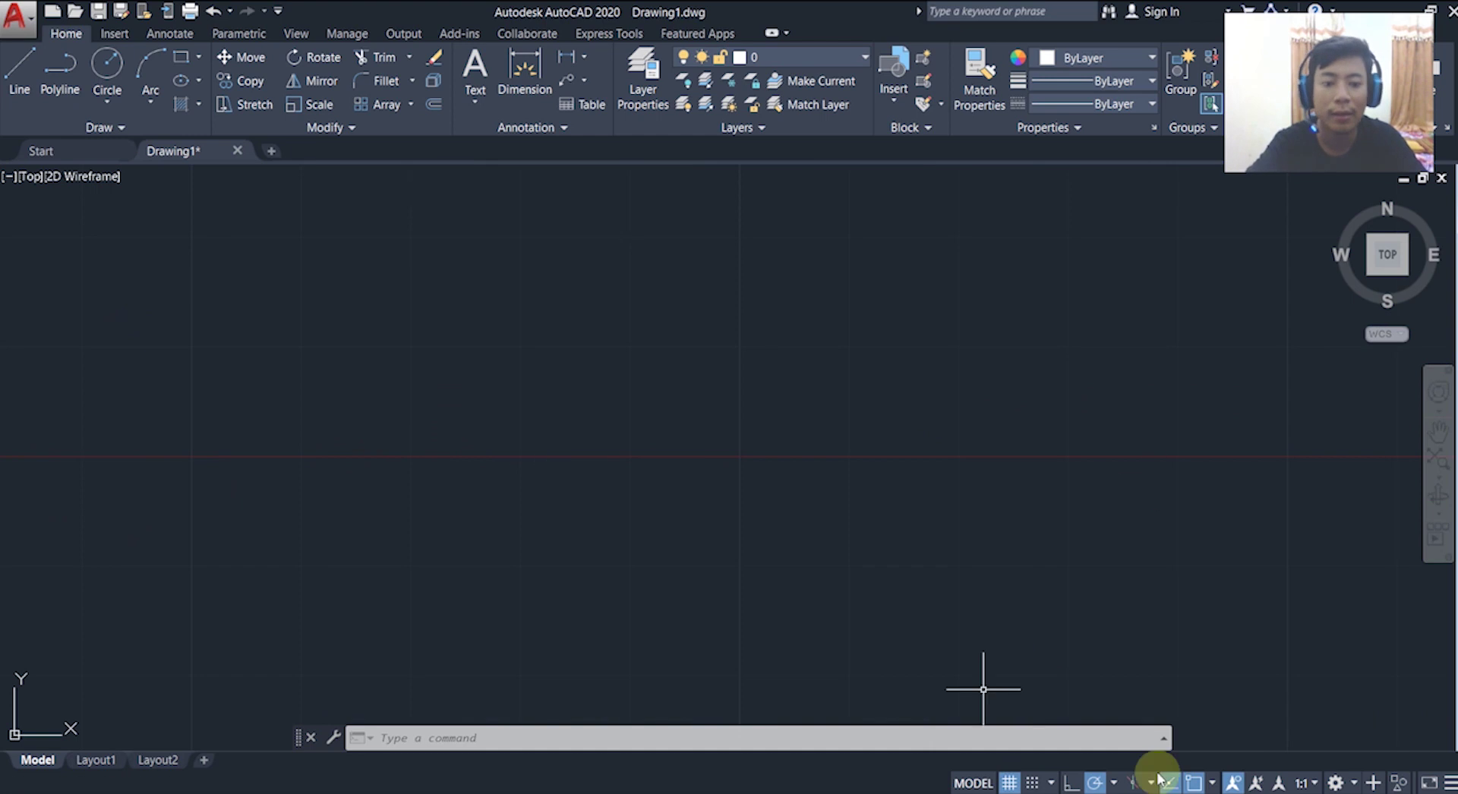
{"action": "left_click", "coordinate": [1096, 784]}
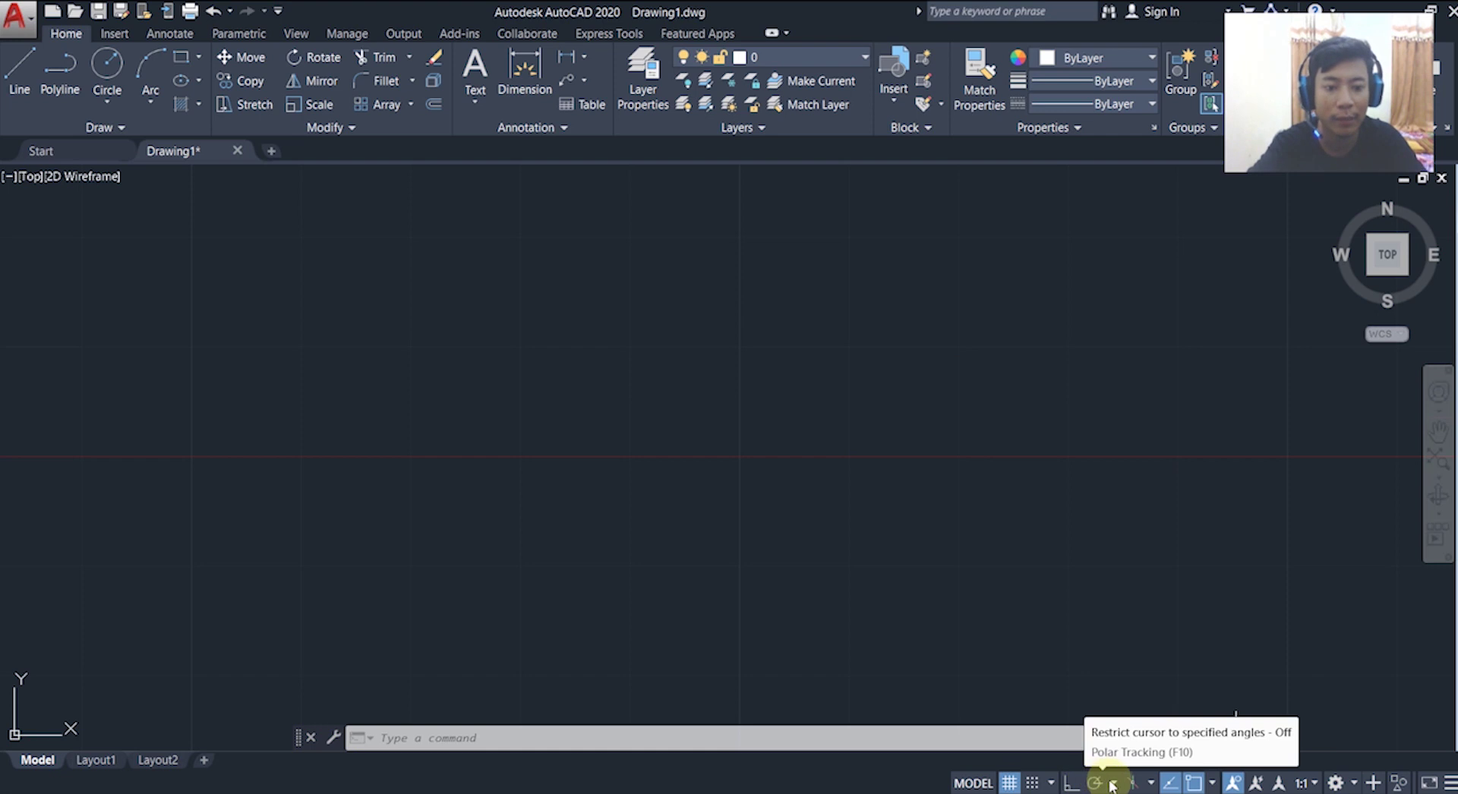
- Draw a nearly horizontal freehand line about 47 units long across the empty area along the red X axis
{"action": "left_click", "coordinate": [1116, 784]}
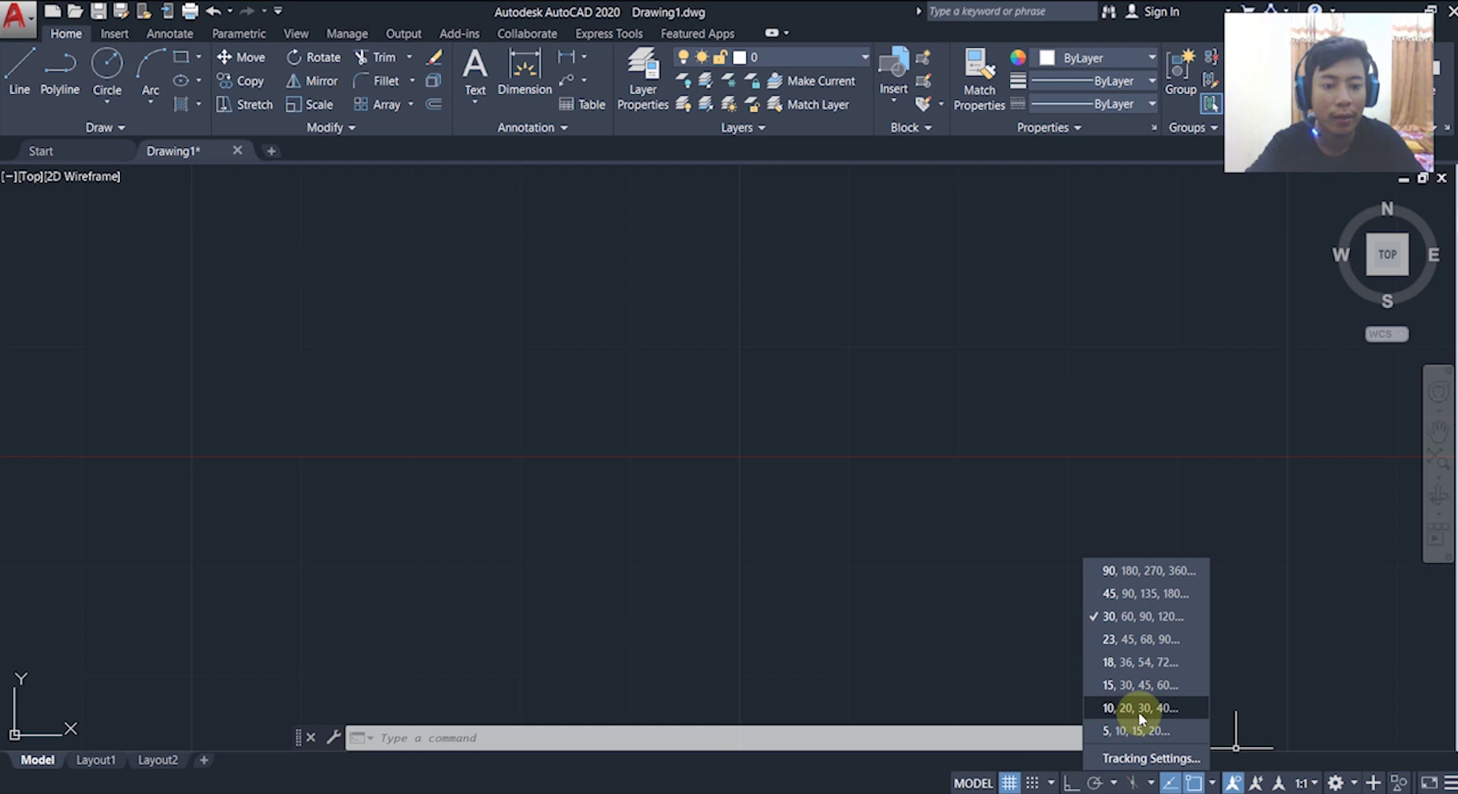
{"action": "left_click", "coordinate": [17, 69]}
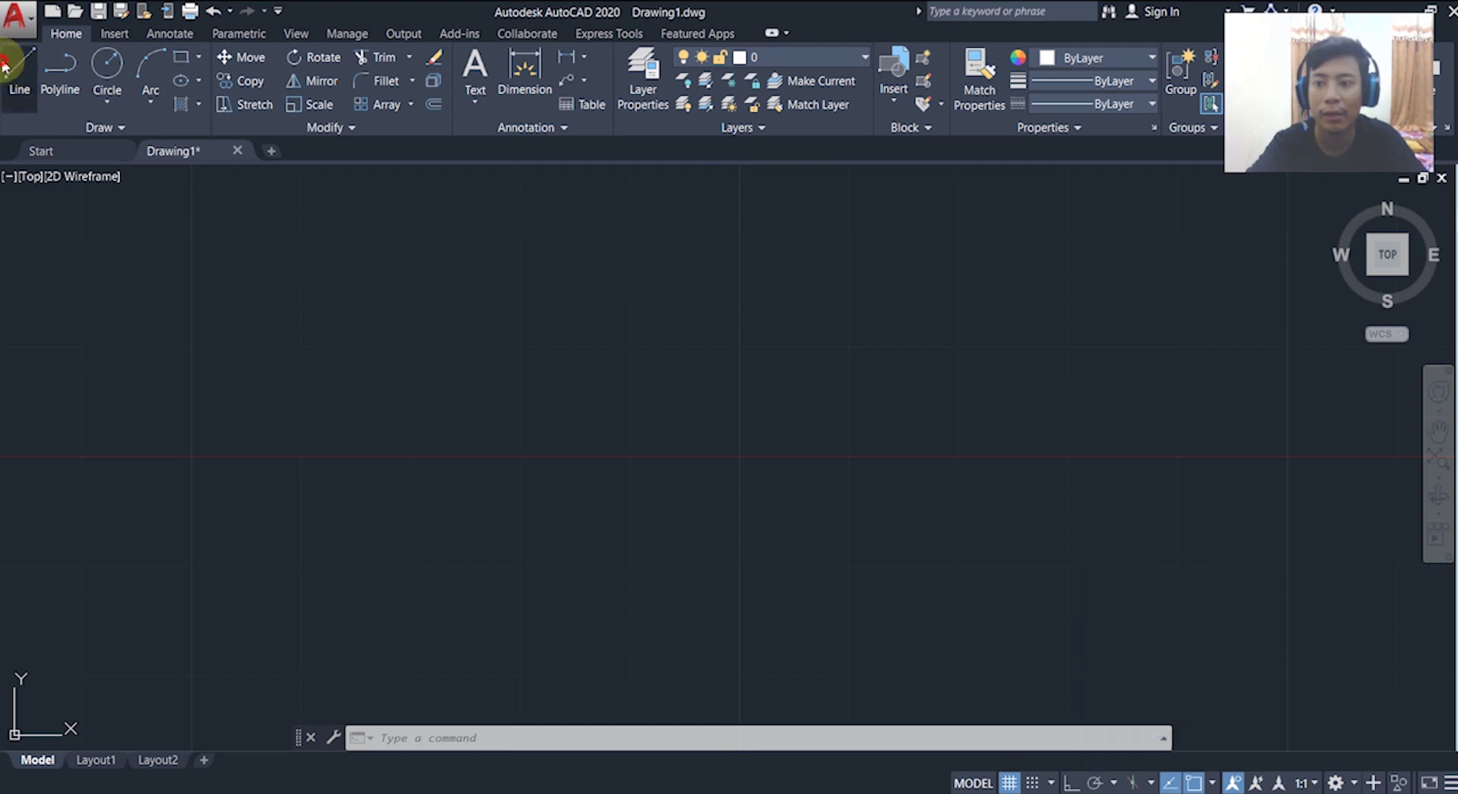
{"action": "left_click", "coordinate": [16, 68]}
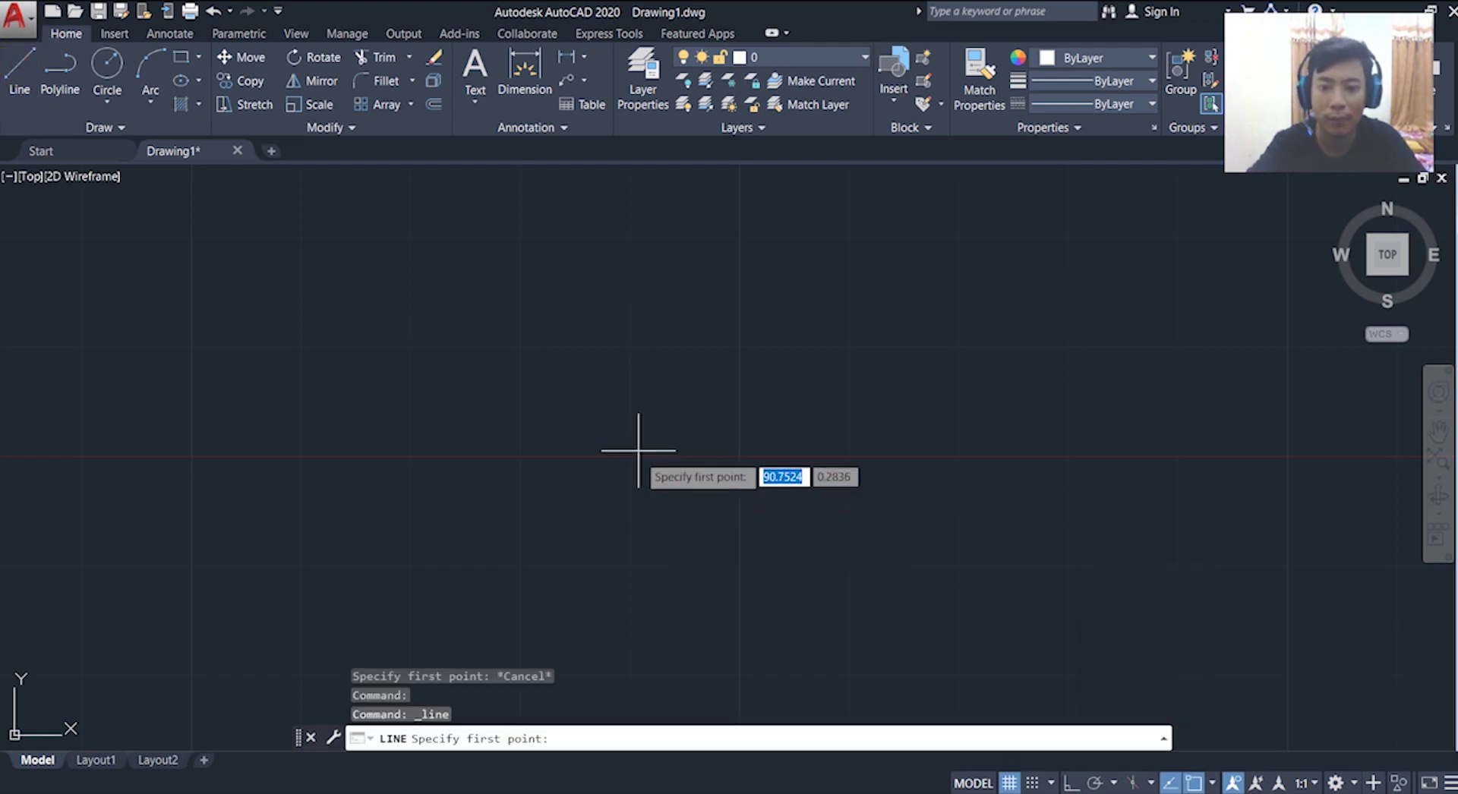
{"action": "left_click", "coordinate": [606, 456]}
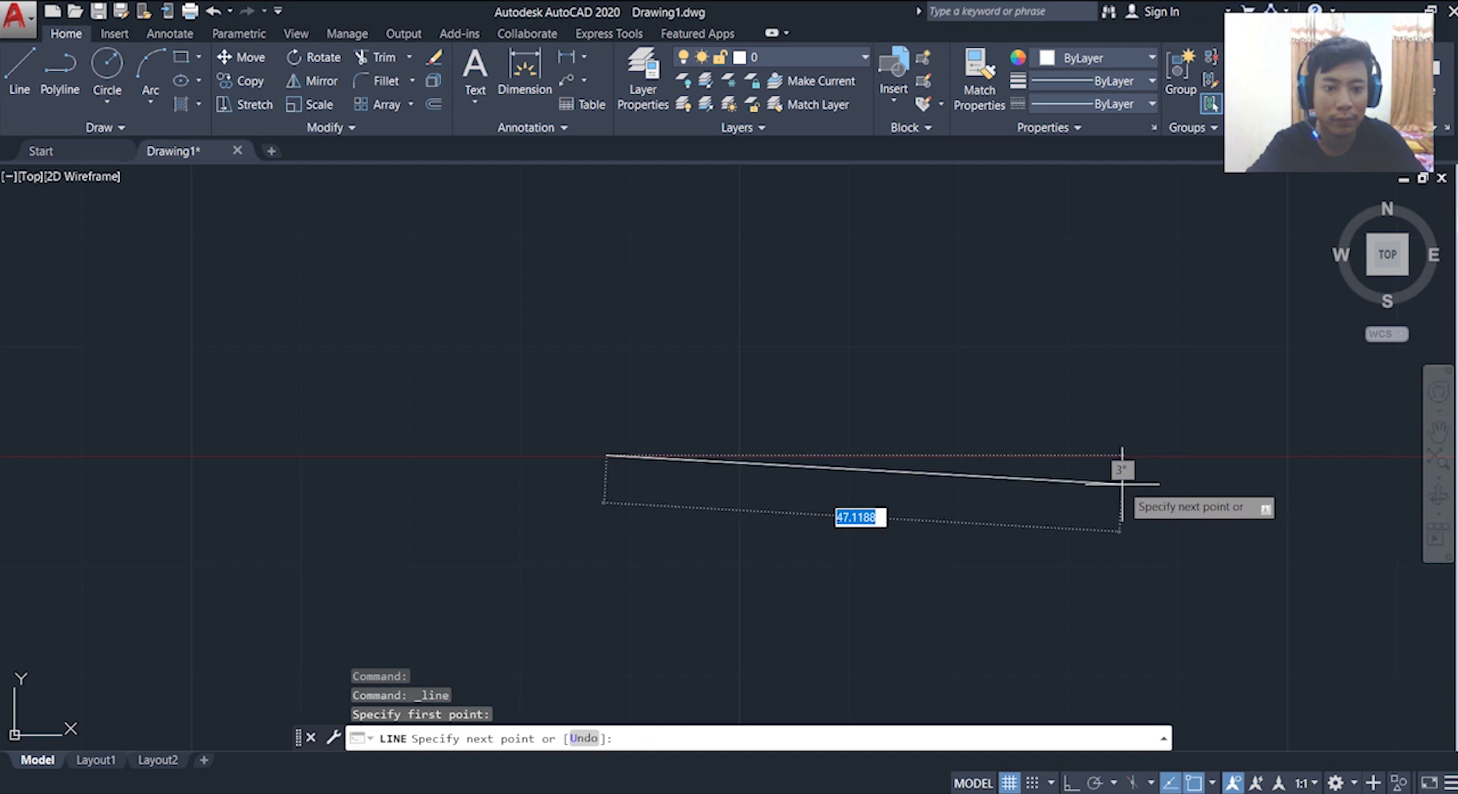
{"action": "left_click", "coordinate": [1116, 457]}
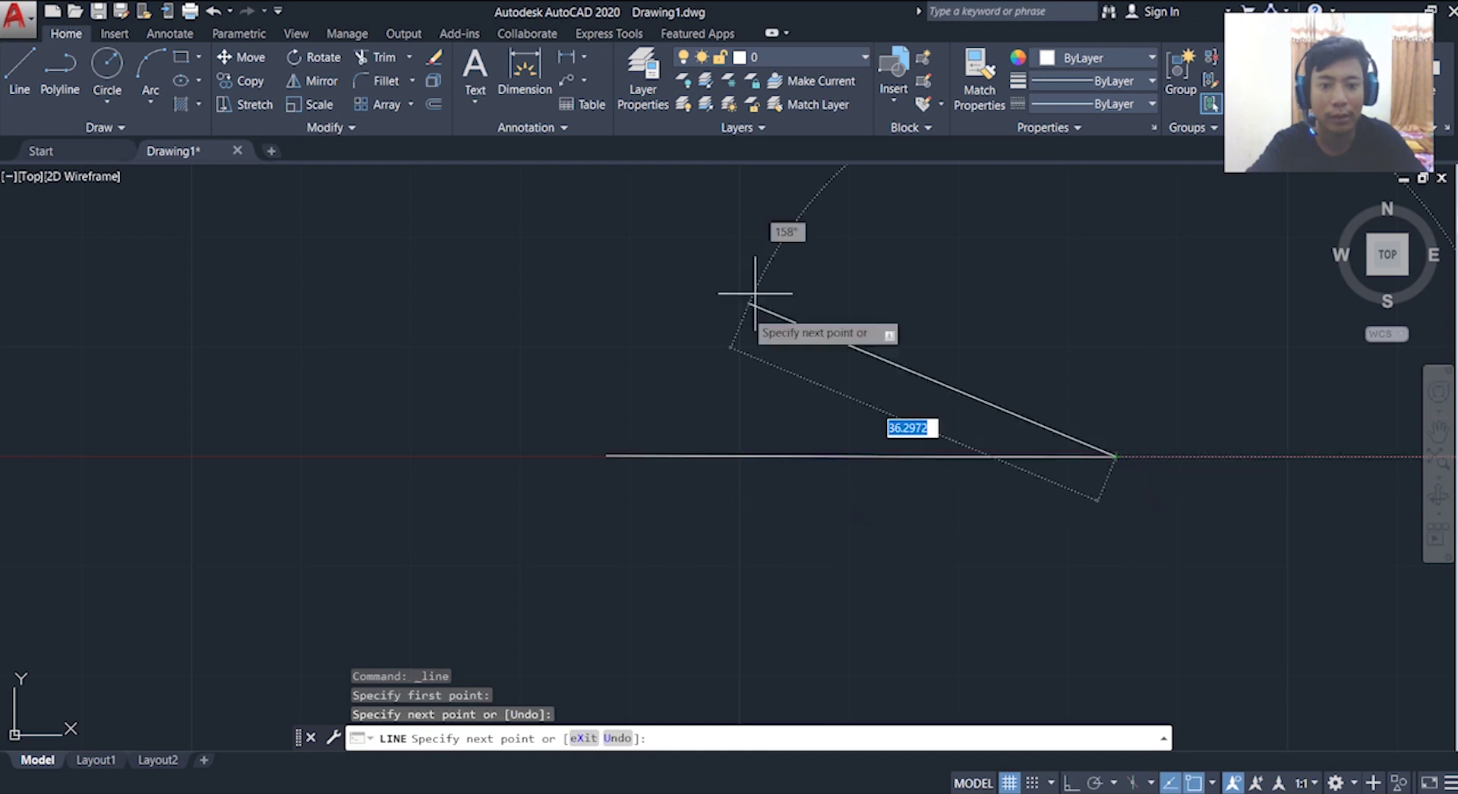
{"action": "key", "text": "Escape"}
- Draw a vertical line by eye from above the horizontal line to below it, crossing near its middle
{"action": "left_click", "coordinate": [18, 72]}
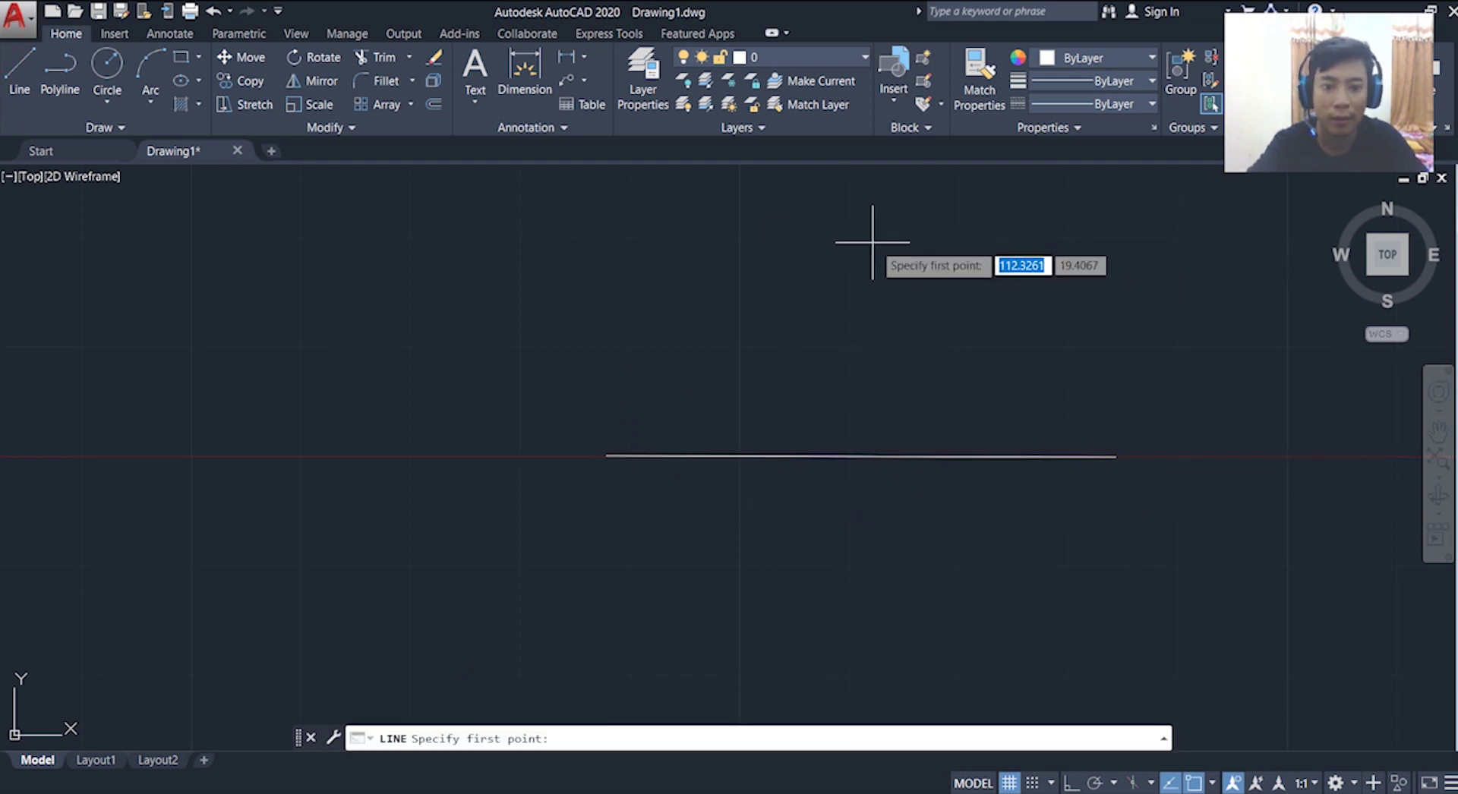
{"action": "left_click", "coordinate": [871, 243]}
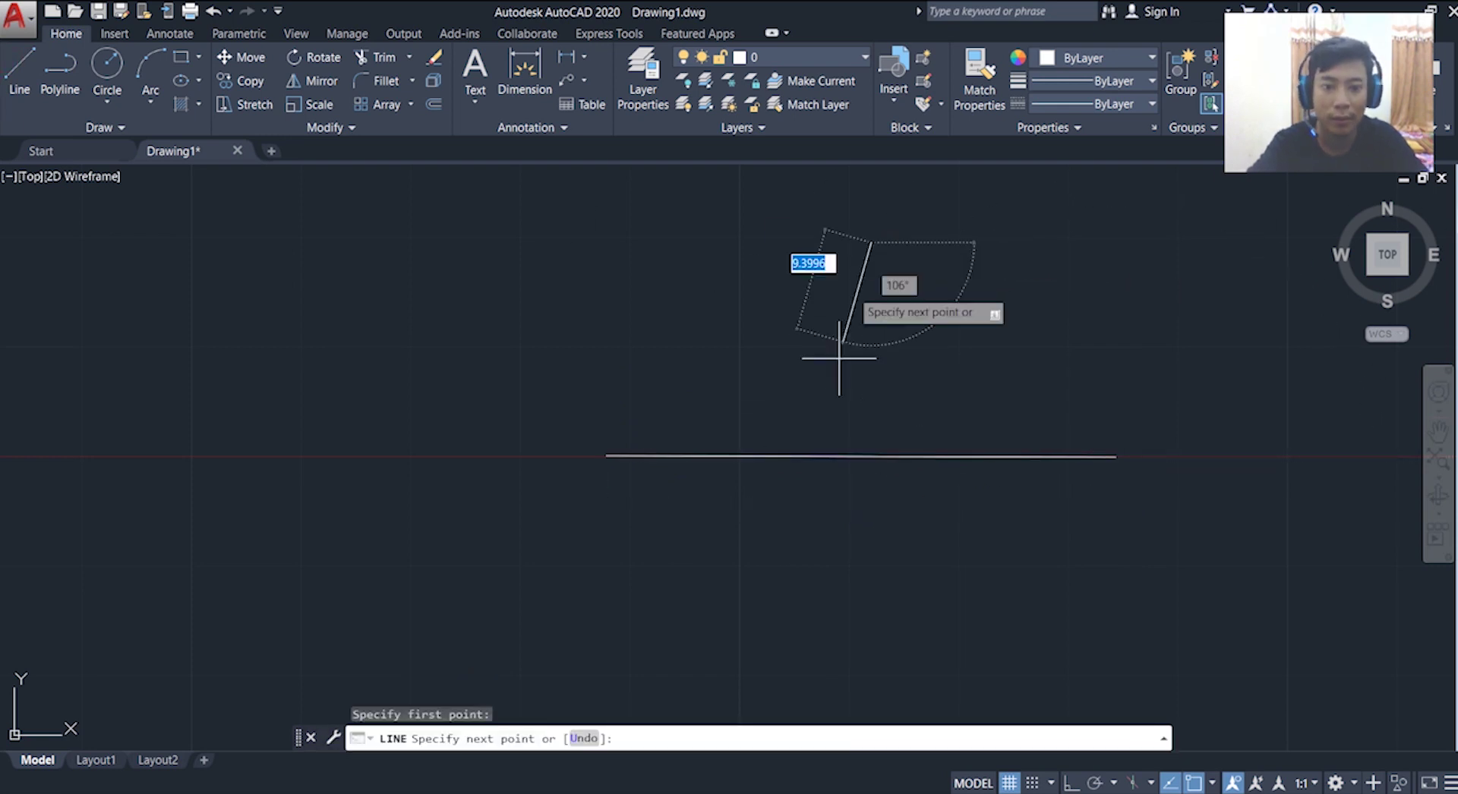
{"action": "left_click", "coordinate": [871, 639]}
{"action": "key", "text": "Escape"}
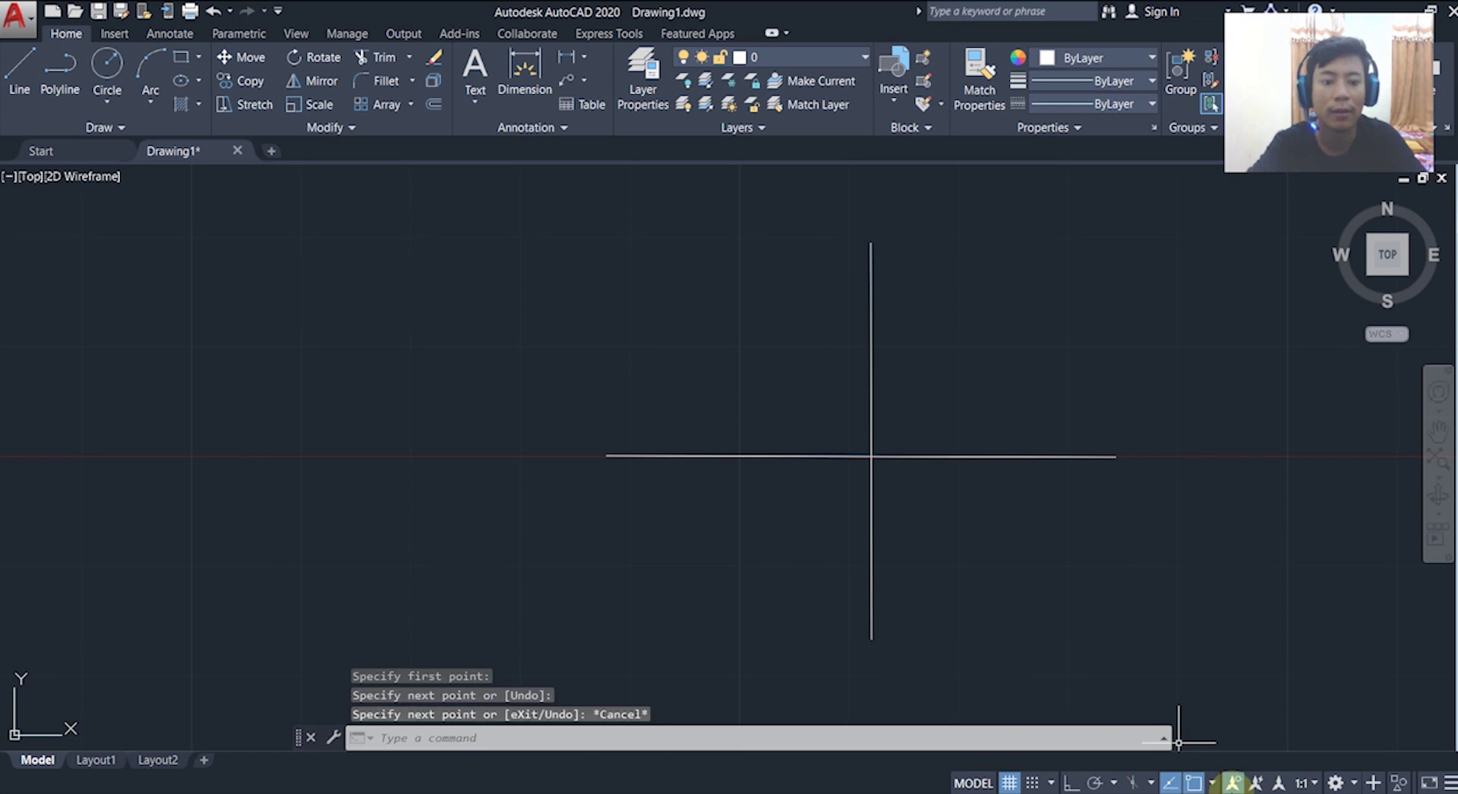
- Set polar tracking to 10° increments and draw a 20-unit line at 10° from the intersection of the crossing lines
{"action": "left_click", "coordinate": [1112, 784]}
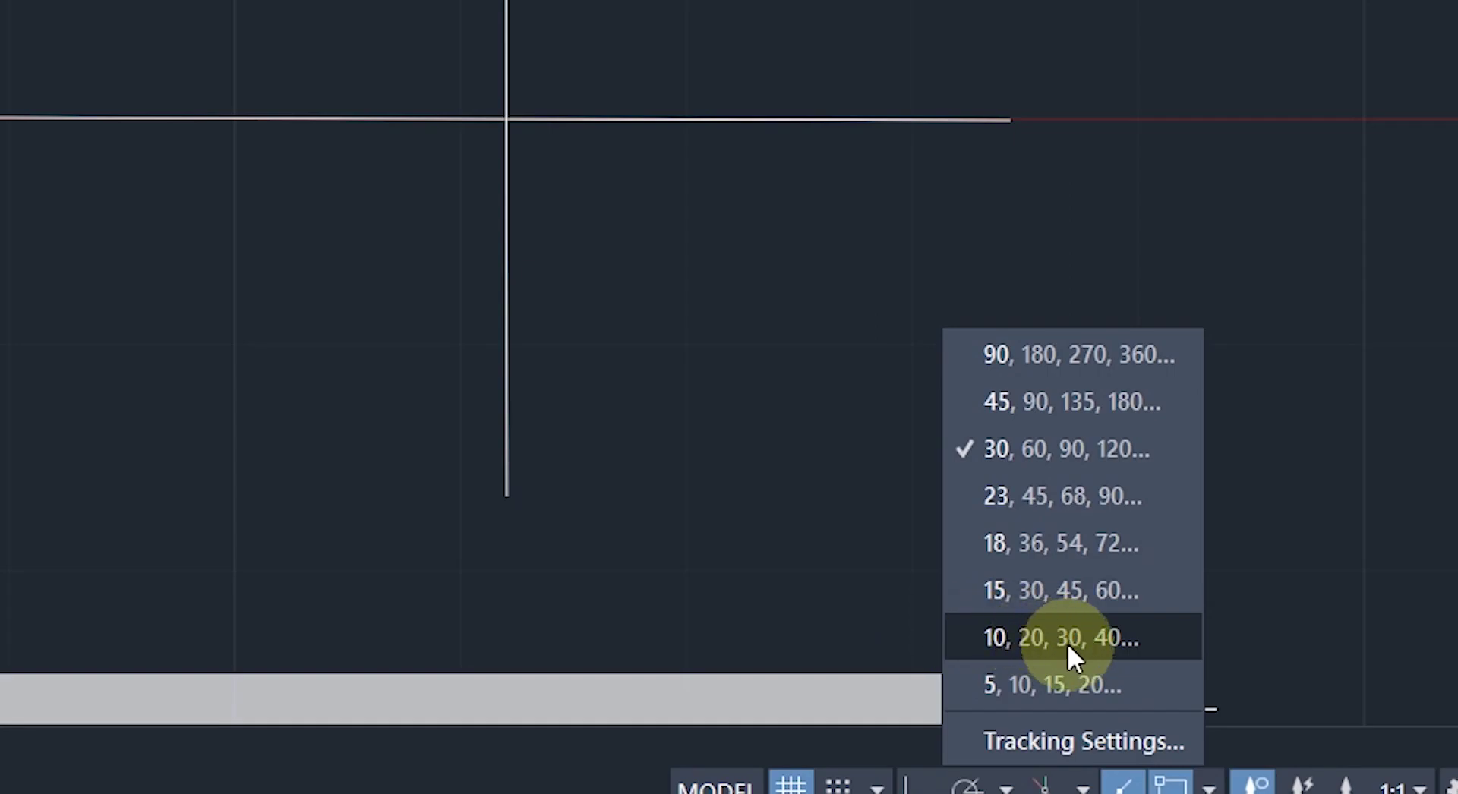
{"action": "left_click", "coordinate": [1159, 640]}
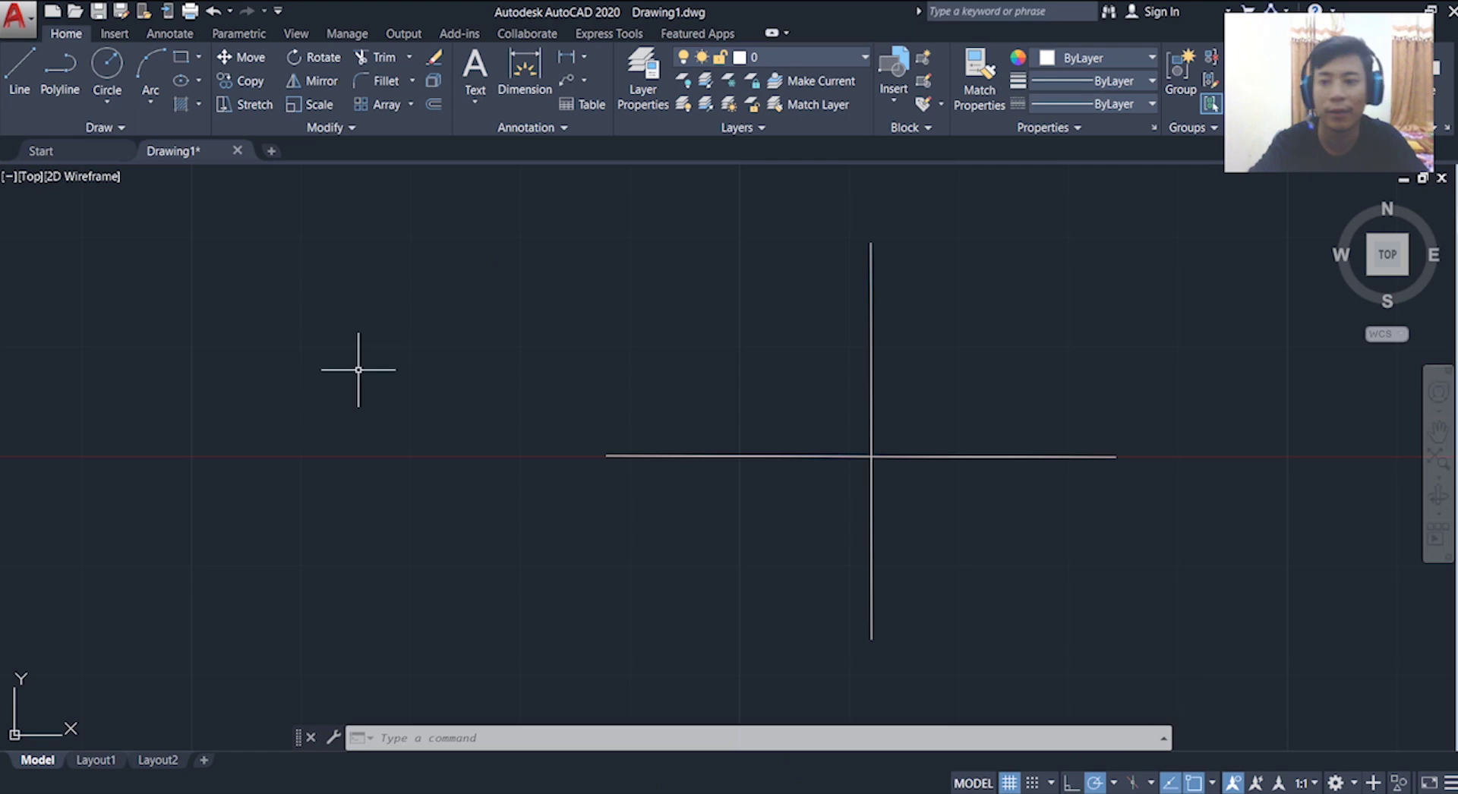
{"action": "left_click", "coordinate": [11, 80]}
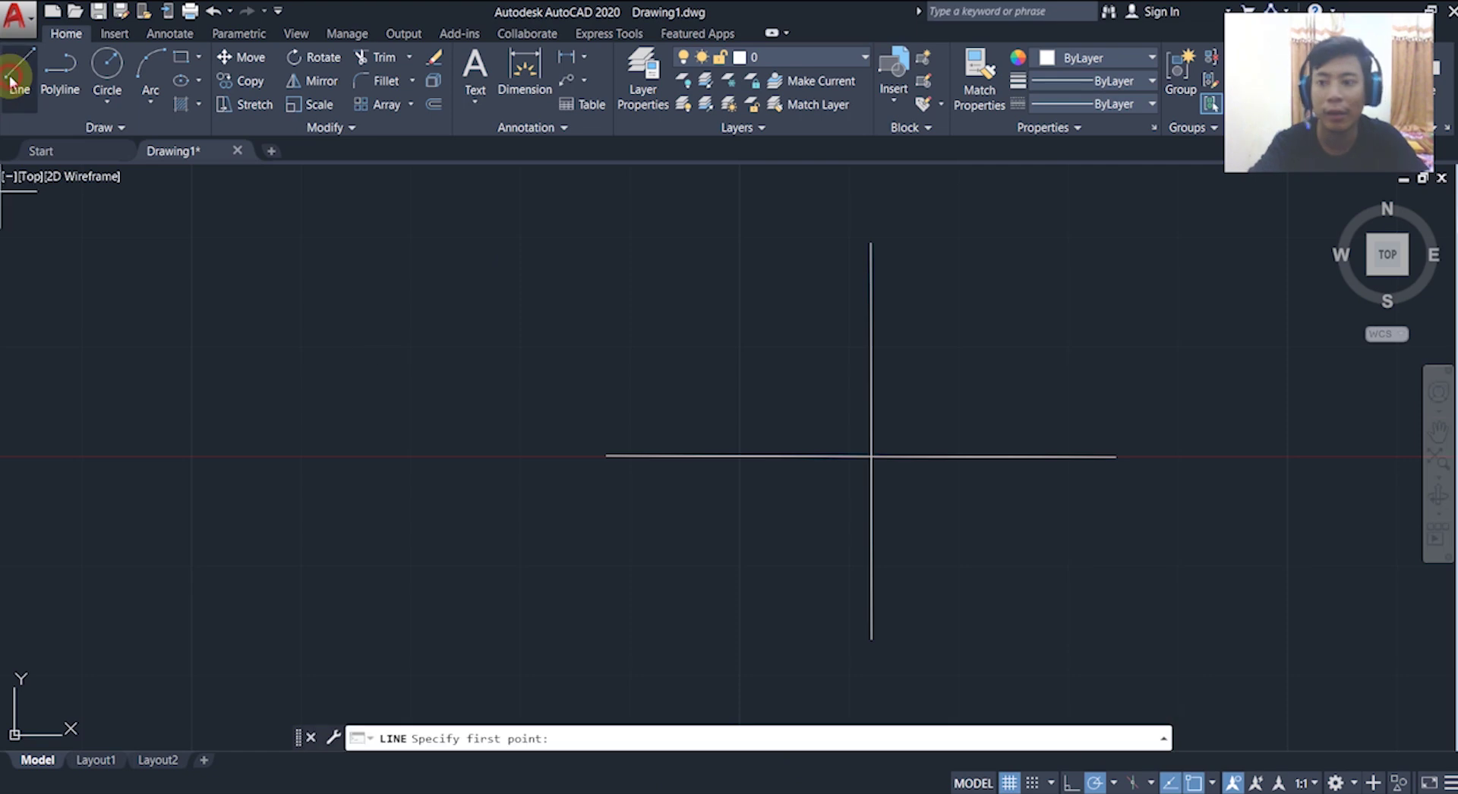
{"action": "left_click", "coordinate": [871, 457]}
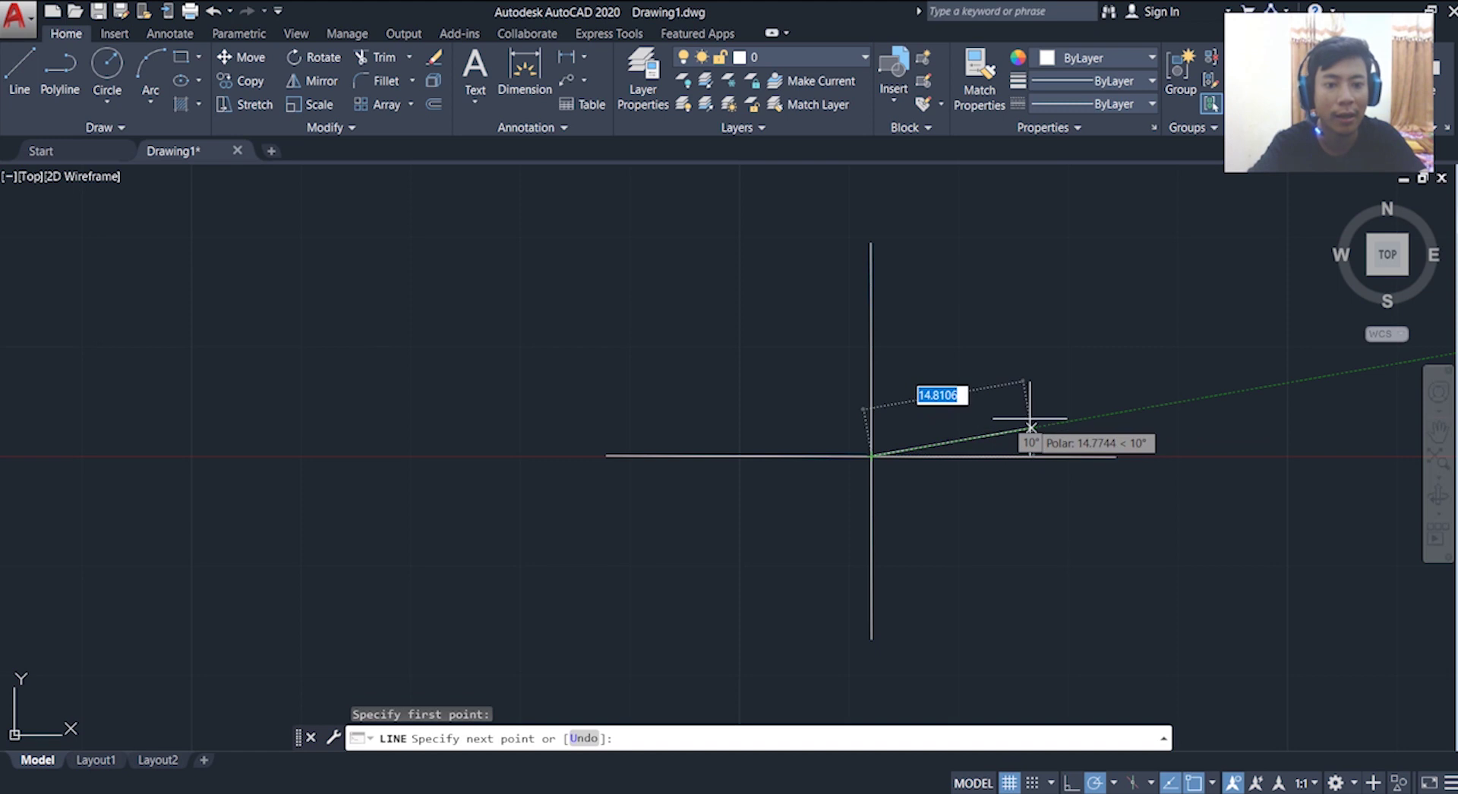
{"action": "scroll", "coordinate": [844, 465], "scroll_direction": "up", "scroll_amount": 5}
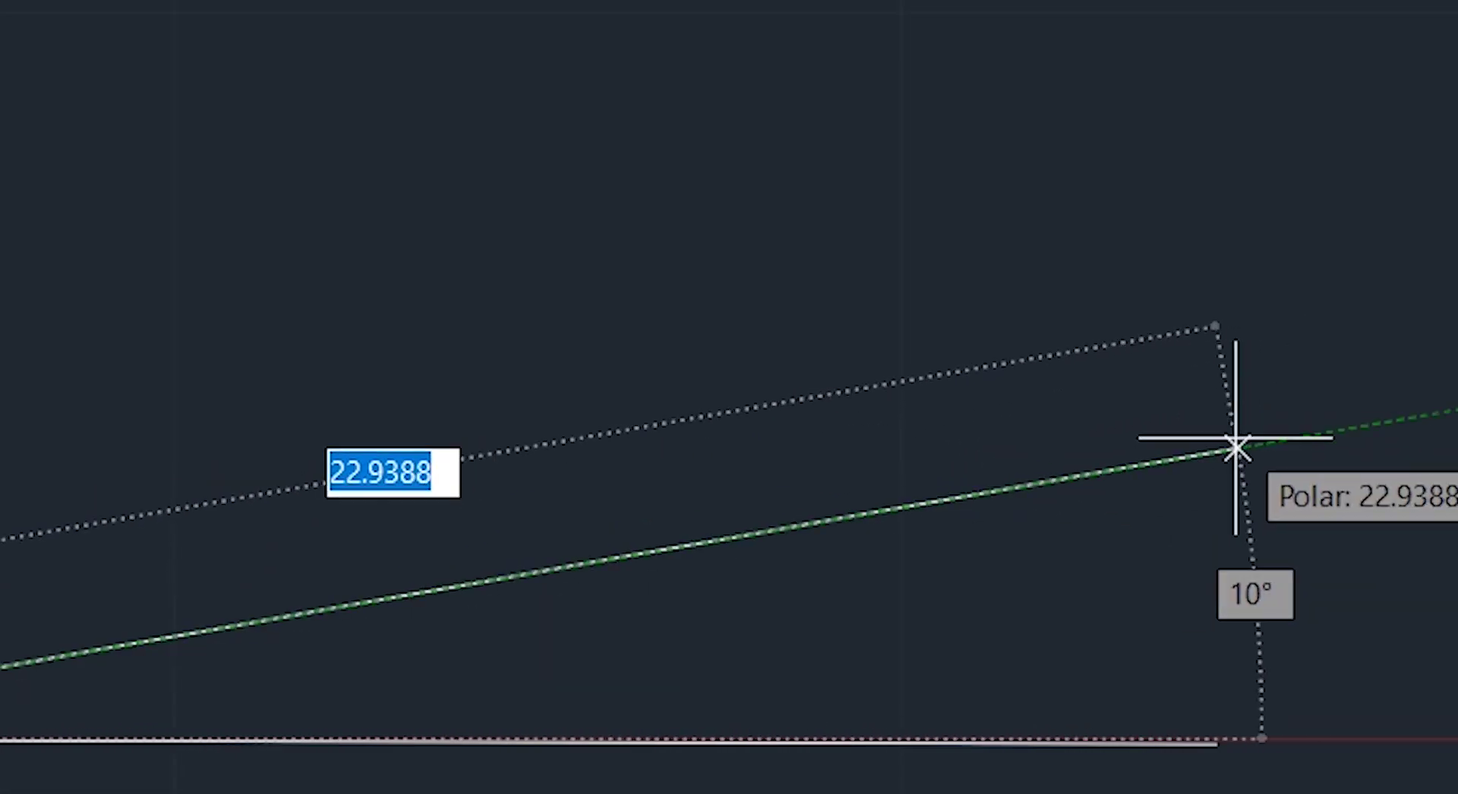
{"action": "type", "text": "2"}
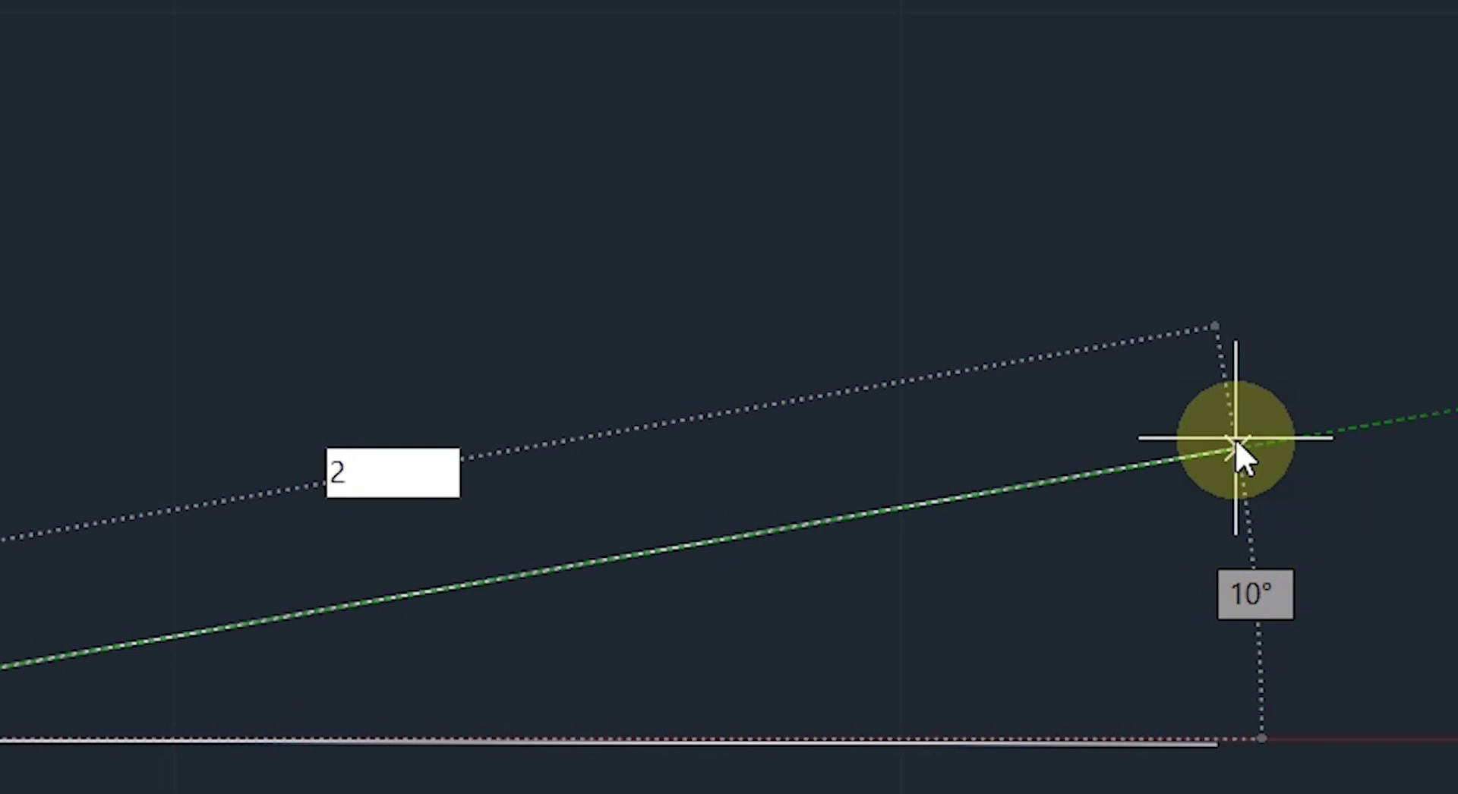
{"action": "type", "text": "0"}
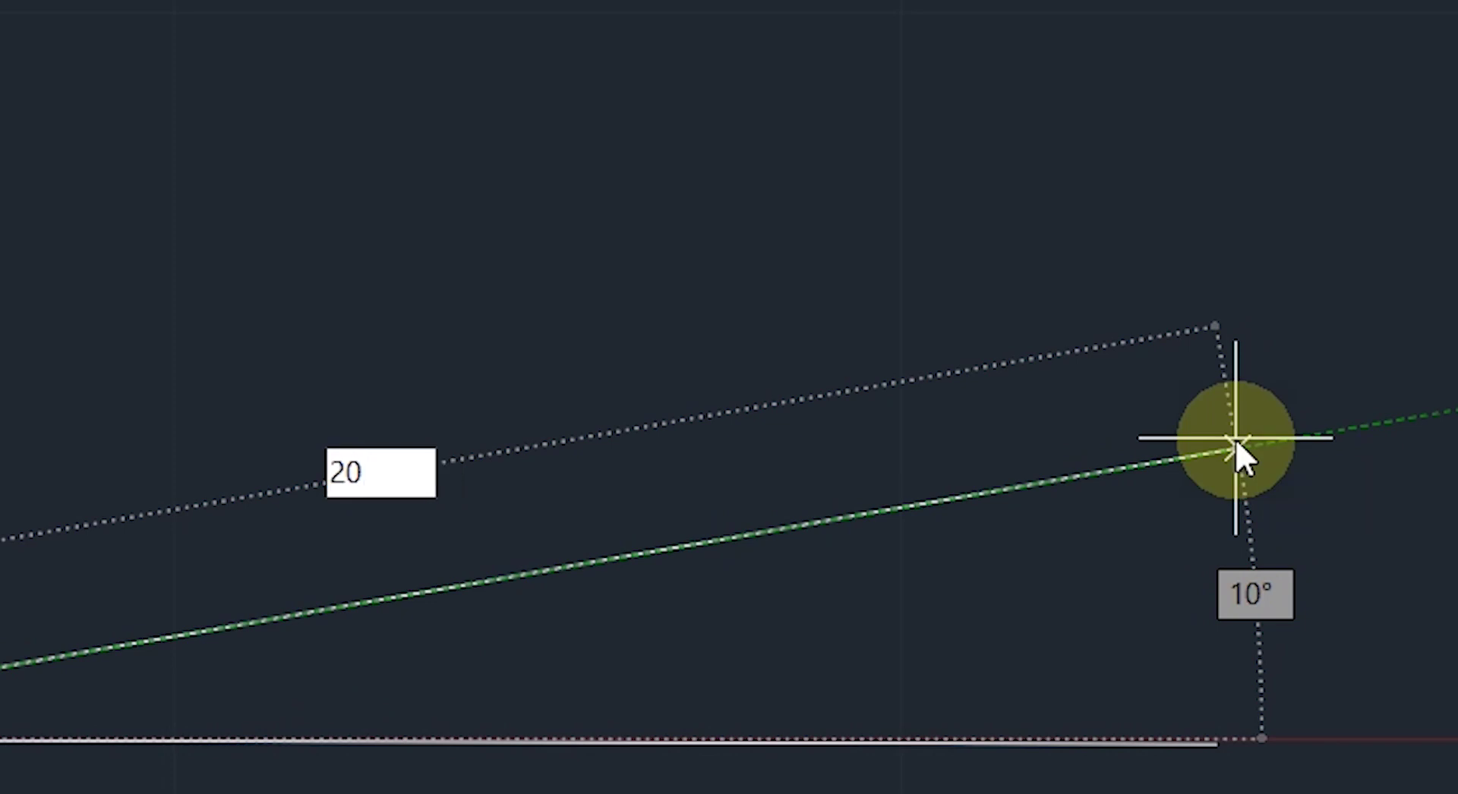
{"action": "key", "text": "Return"}
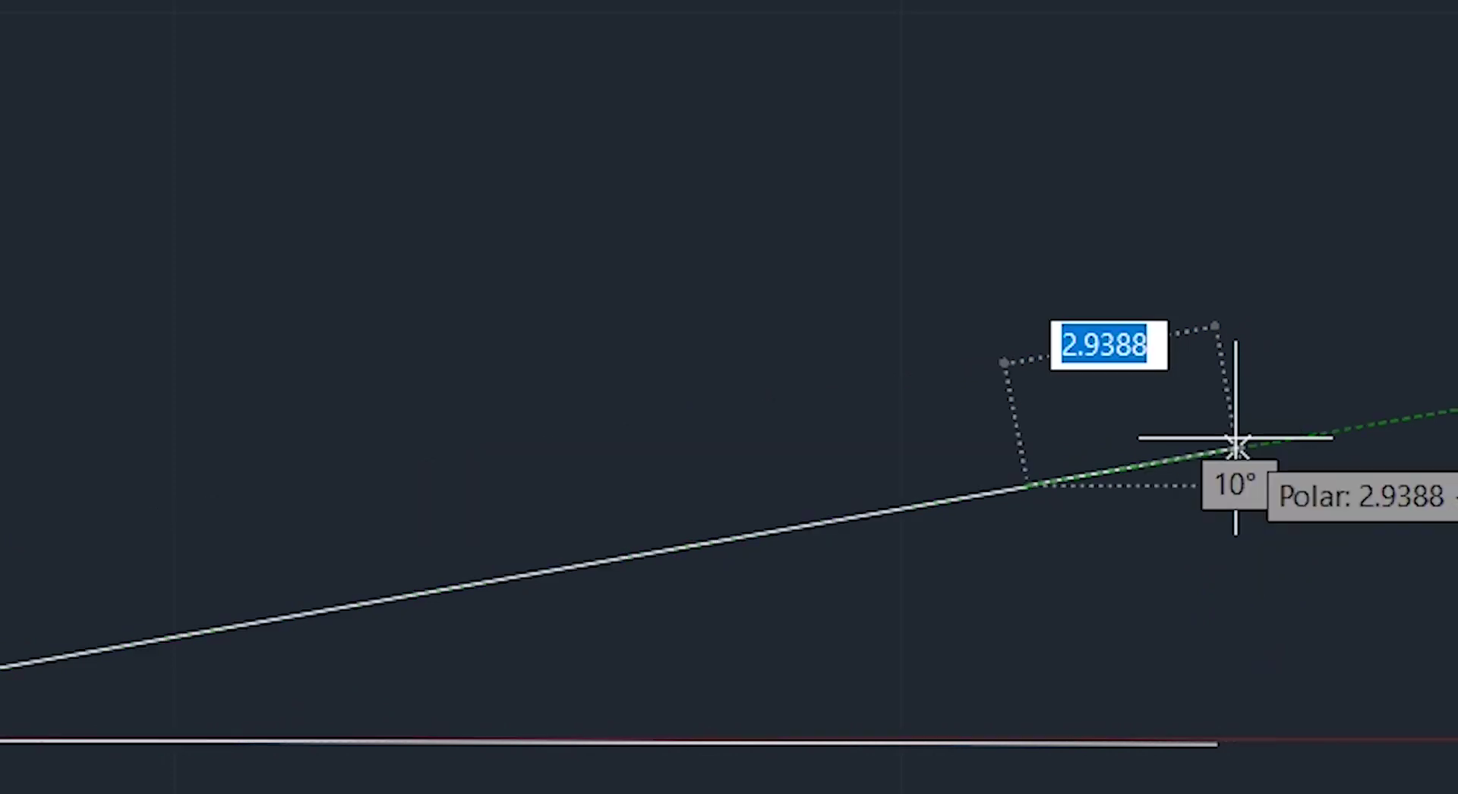
{"action": "key", "text": "Escape"}
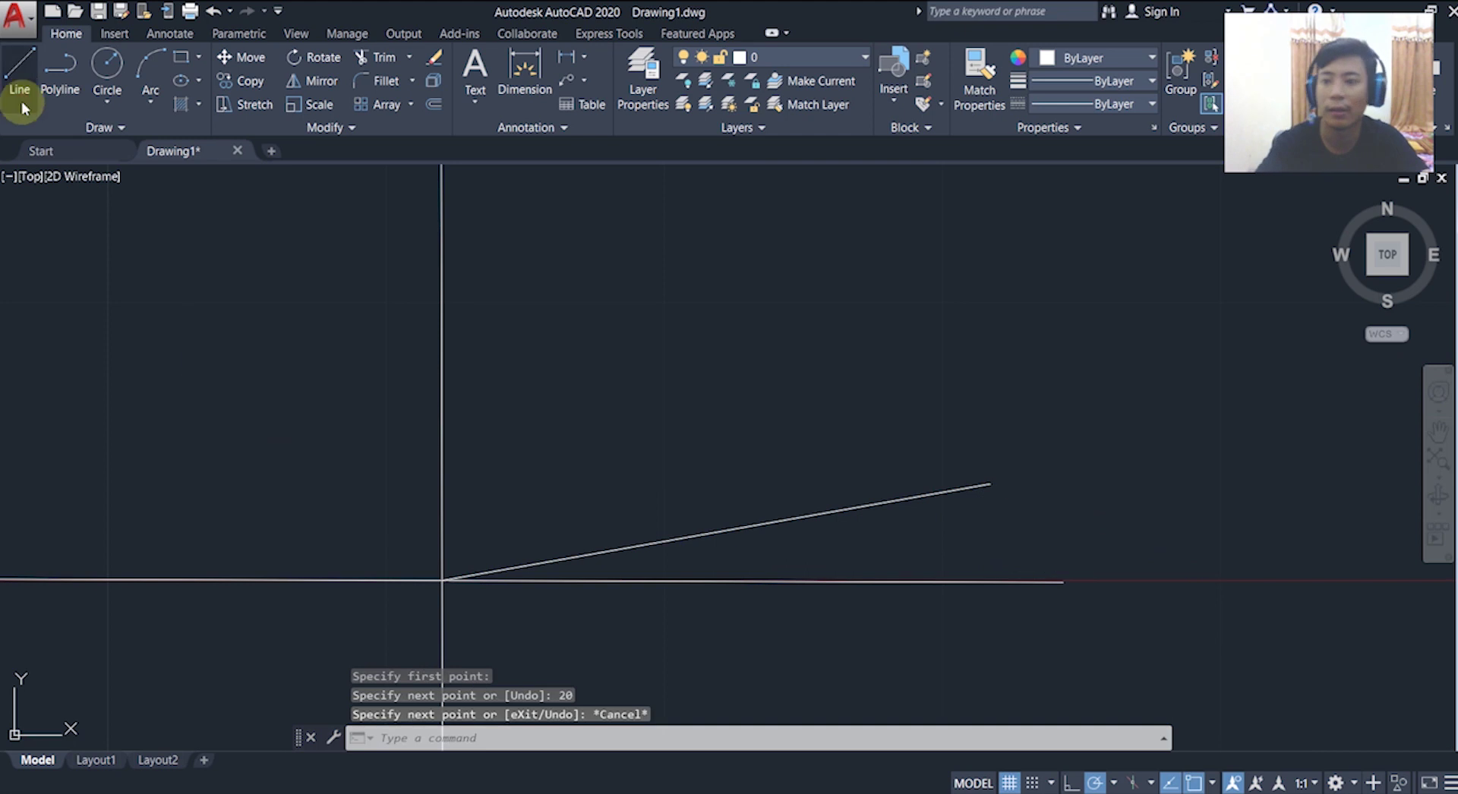
{"action": "left_click", "coordinate": [19, 76]}
{"action": "left_click", "coordinate": [443, 580]}
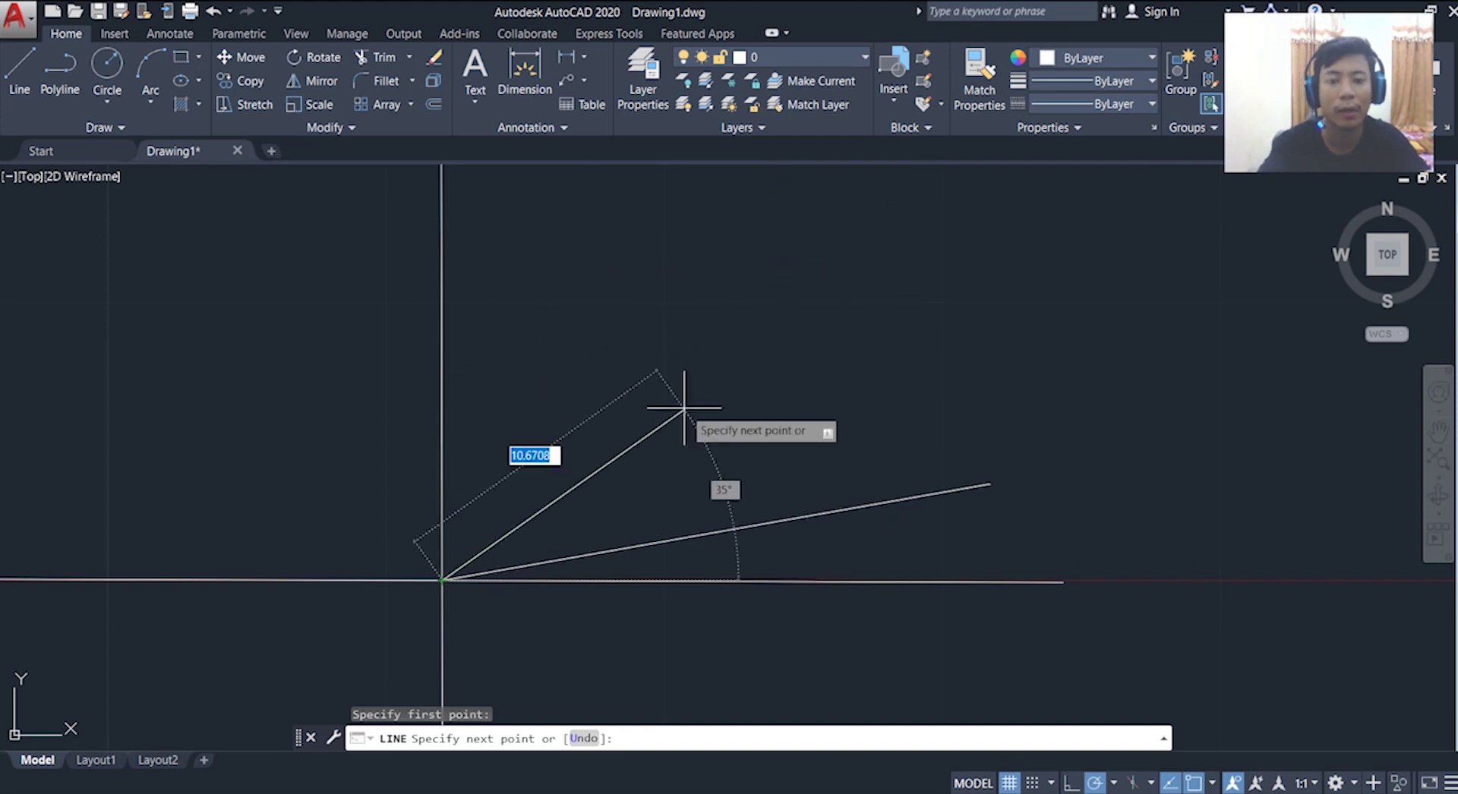
{"action": "key", "text": "Escape"}
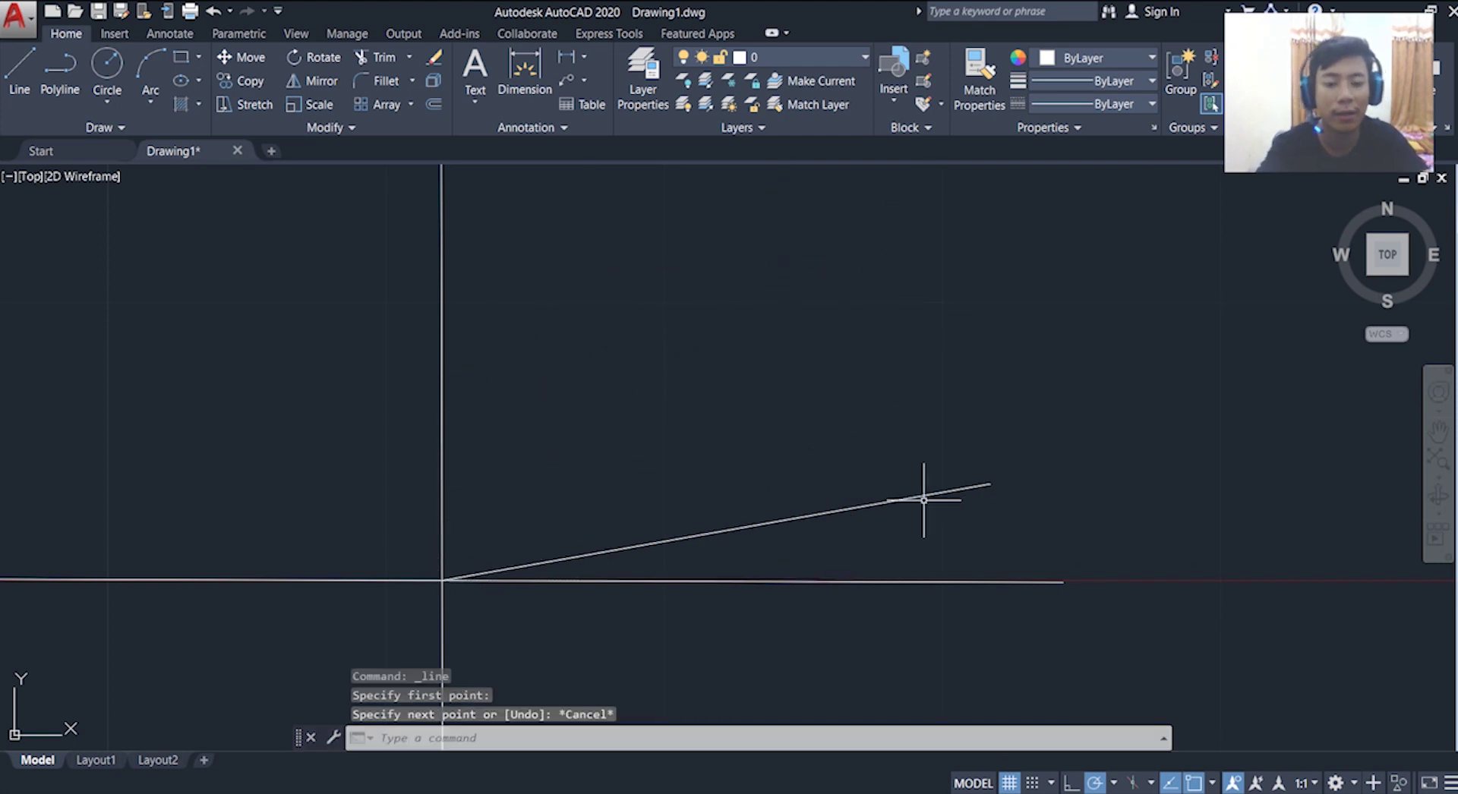
- Set polar tracking to 5° increments and draw a line at 15° from the intersection of the crossing lines
{"action": "left_click", "coordinate": [1114, 786]}
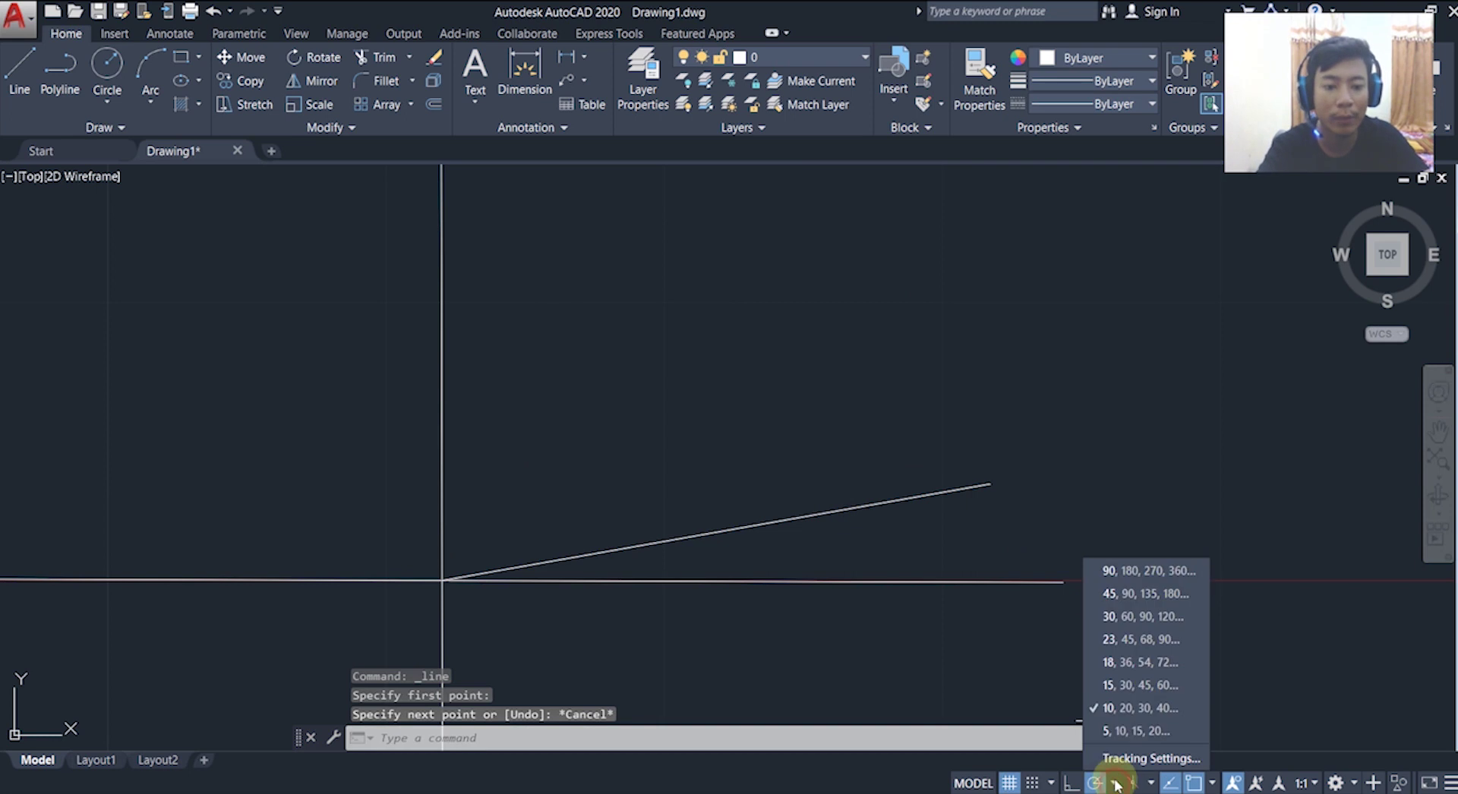
{"action": "left_click", "coordinate": [1136, 733]}
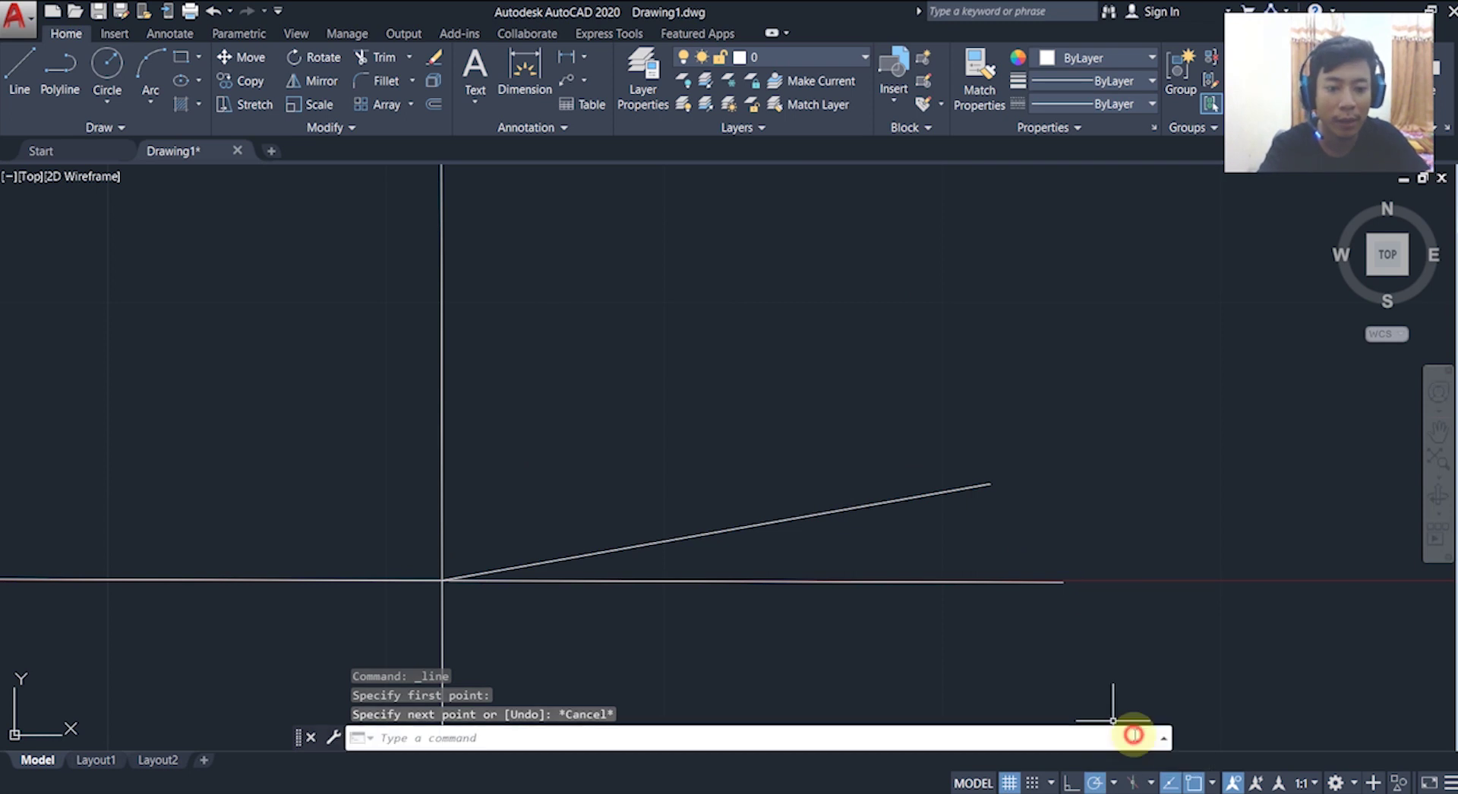
{"action": "left_click", "coordinate": [11, 56]}
{"action": "left_click", "coordinate": [442, 580]}
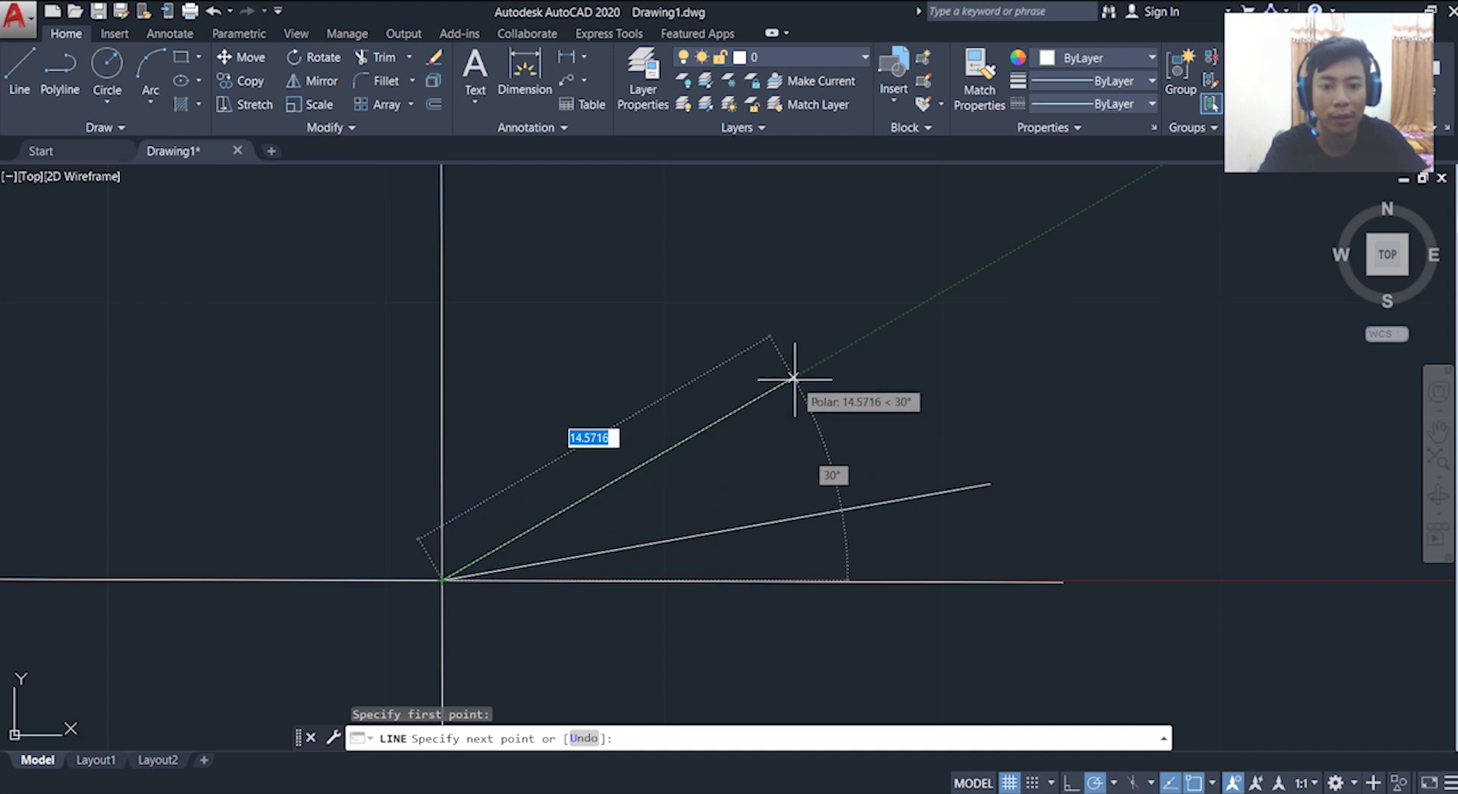
{"action": "left_click", "coordinate": [876, 462]}
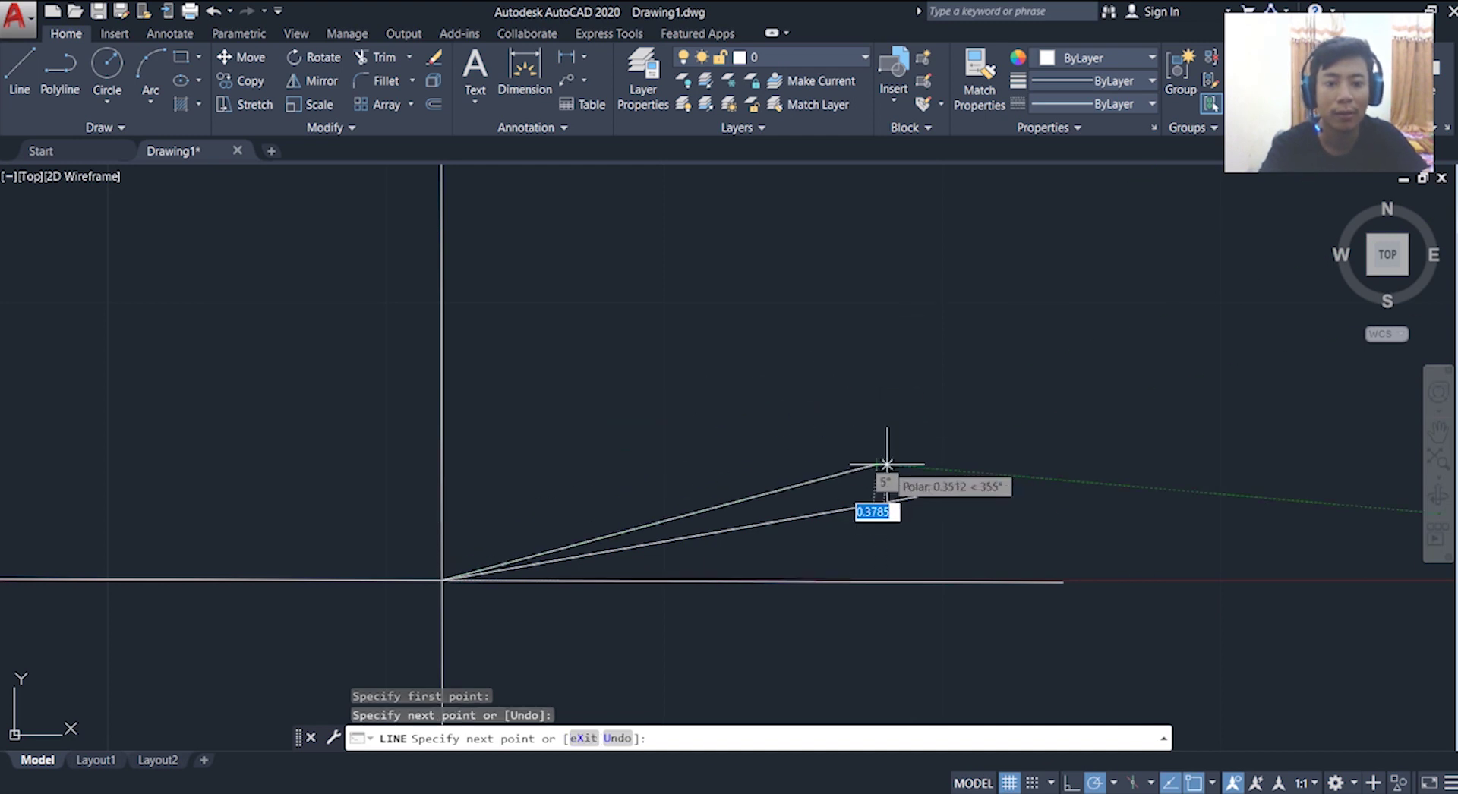
{"action": "key", "text": "Return"}
{"action": "key", "text": "Escape"}
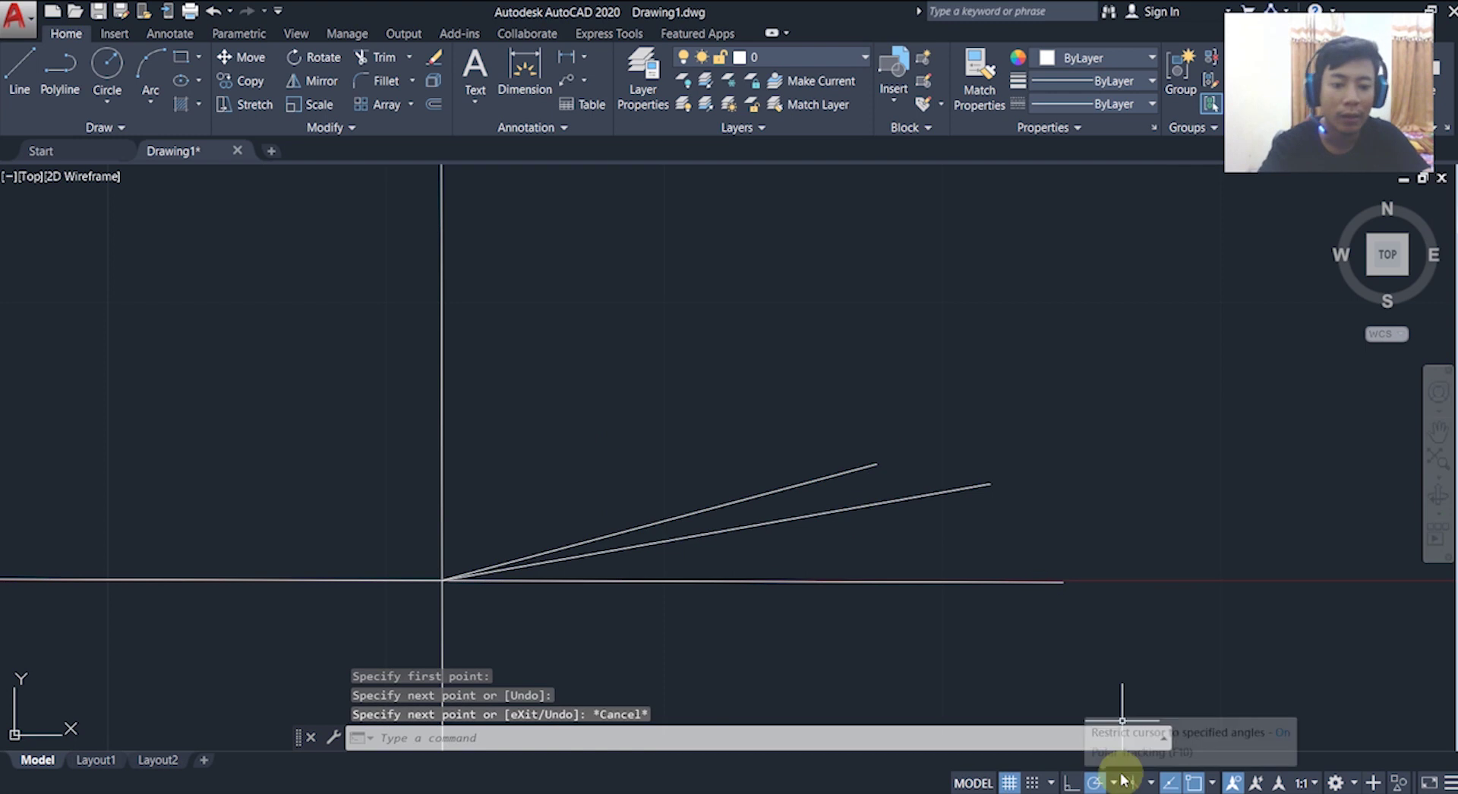
- In the tracking settings, set the polar increment angle to 50 and add 5 as an additional angle
{"action": "left_click", "coordinate": [1114, 783]}
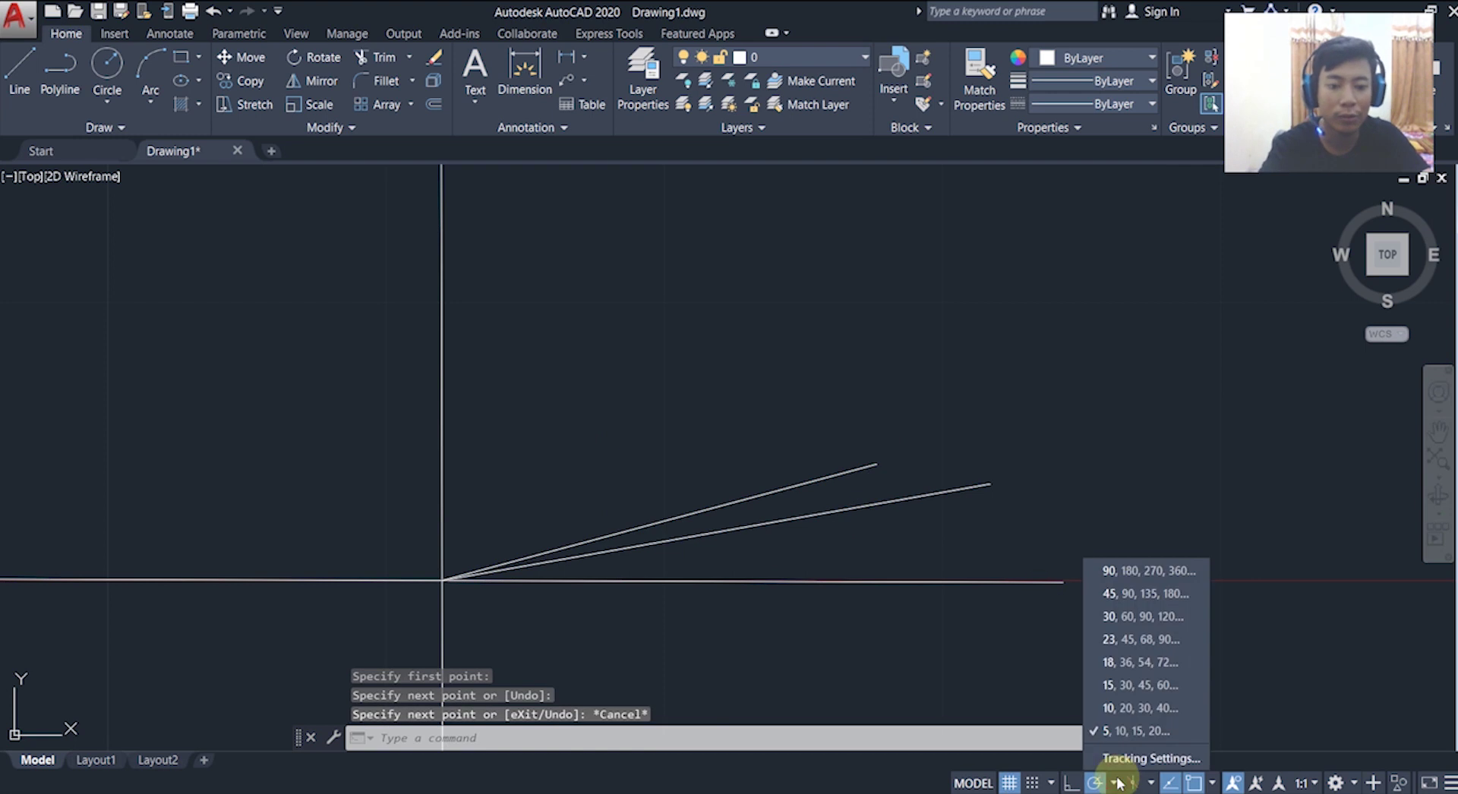
{"action": "left_click", "coordinate": [1150, 759]}
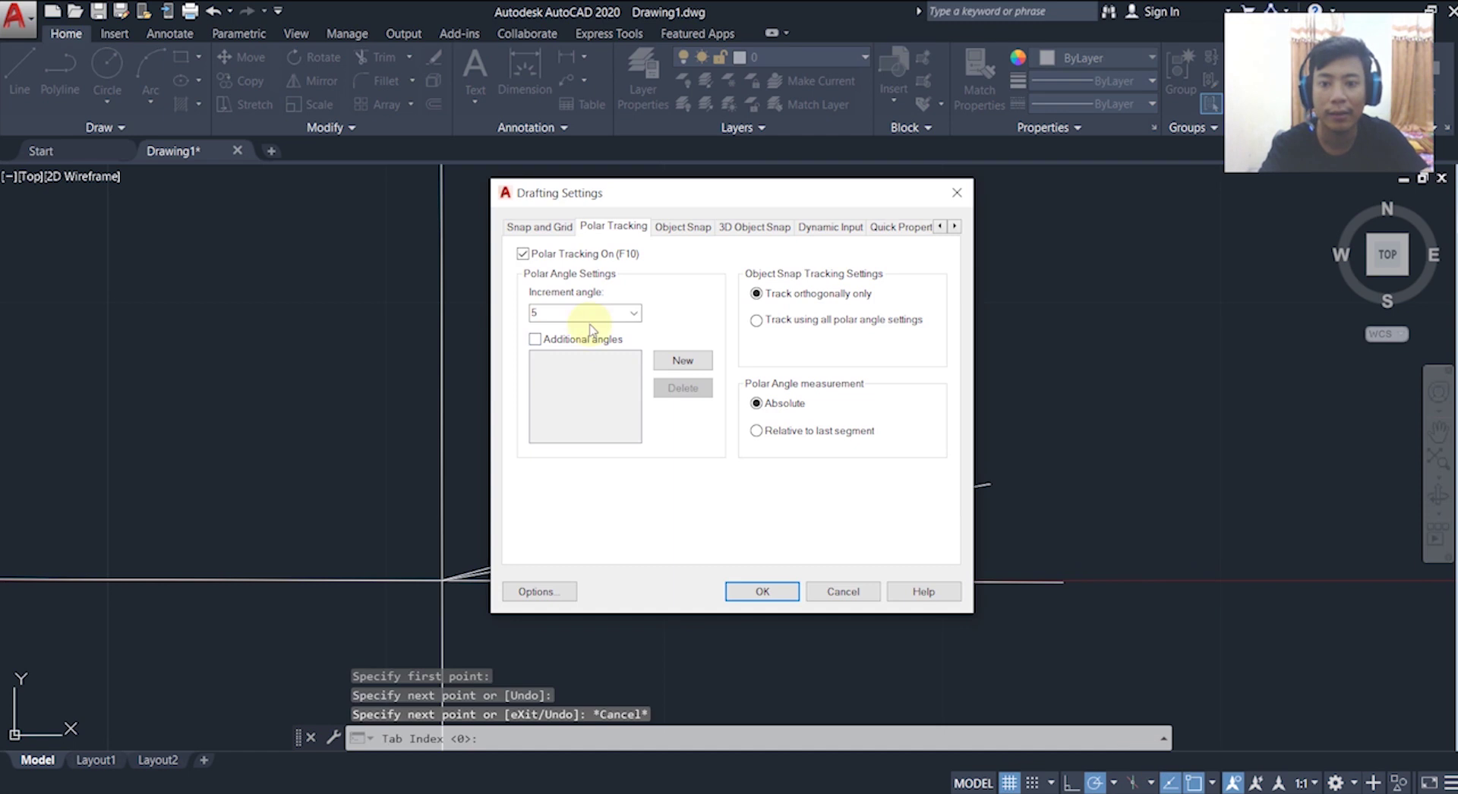
{"action": "left_click", "coordinate": [634, 313]}
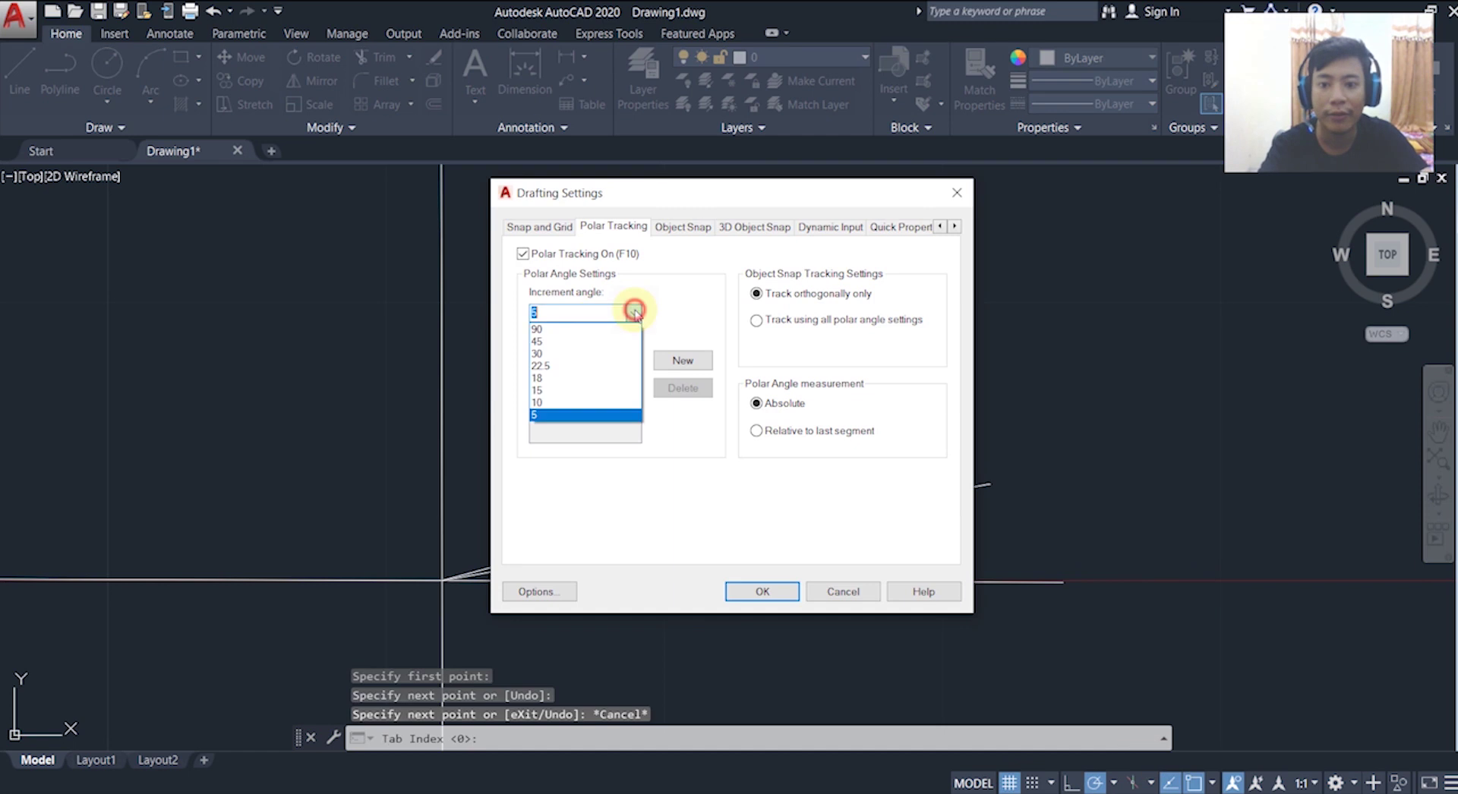
{"action": "left_click", "coordinate": [564, 311]}
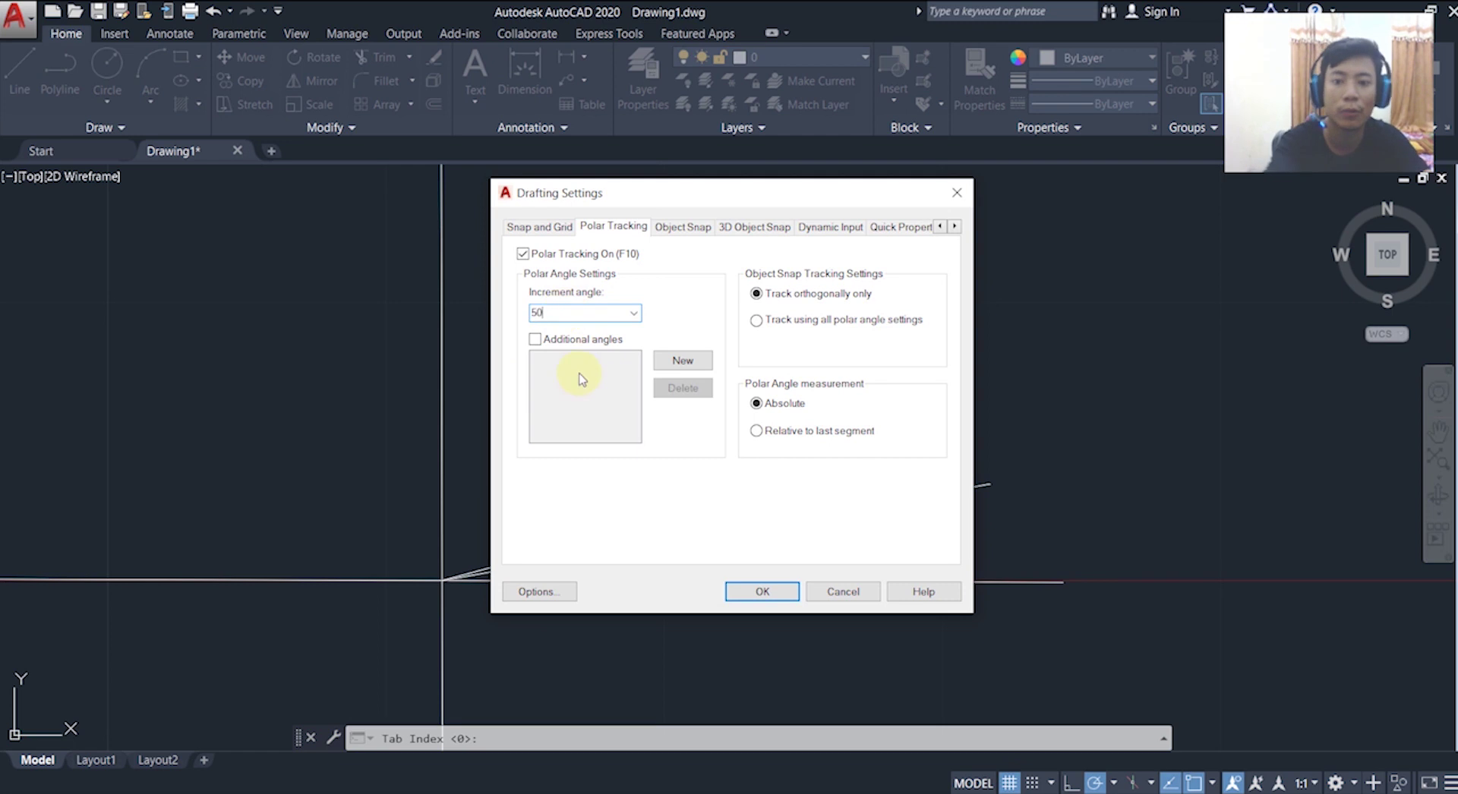
{"action": "left_click", "coordinate": [683, 360]}
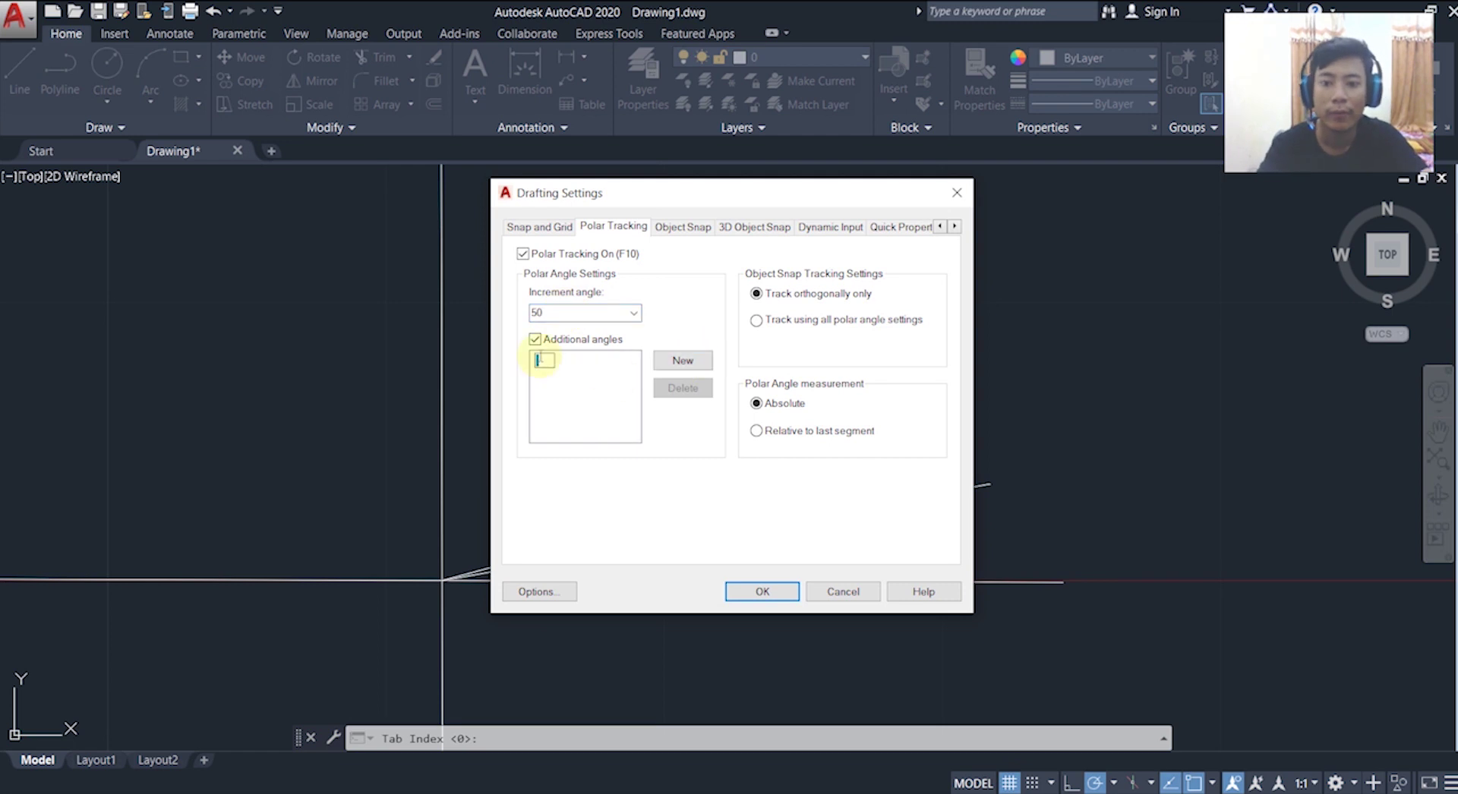
{"action": "type", "text": "5"}
{"action": "left_click", "coordinate": [759, 594]}
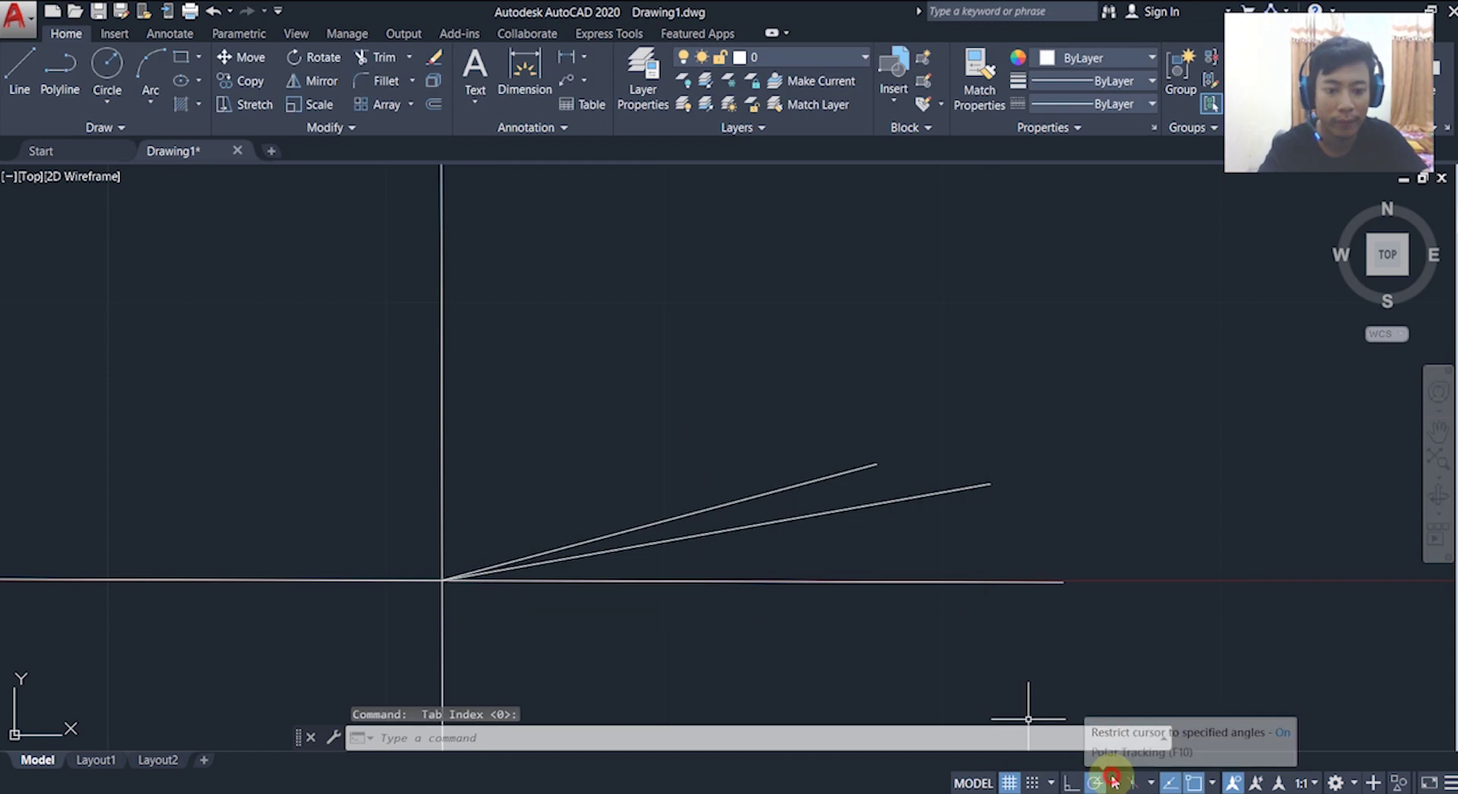
- Choose the 50° polar increments and draw a line about 15 units long at 50° from the crossing lines' intersection
{"action": "left_click", "coordinate": [1113, 783]}
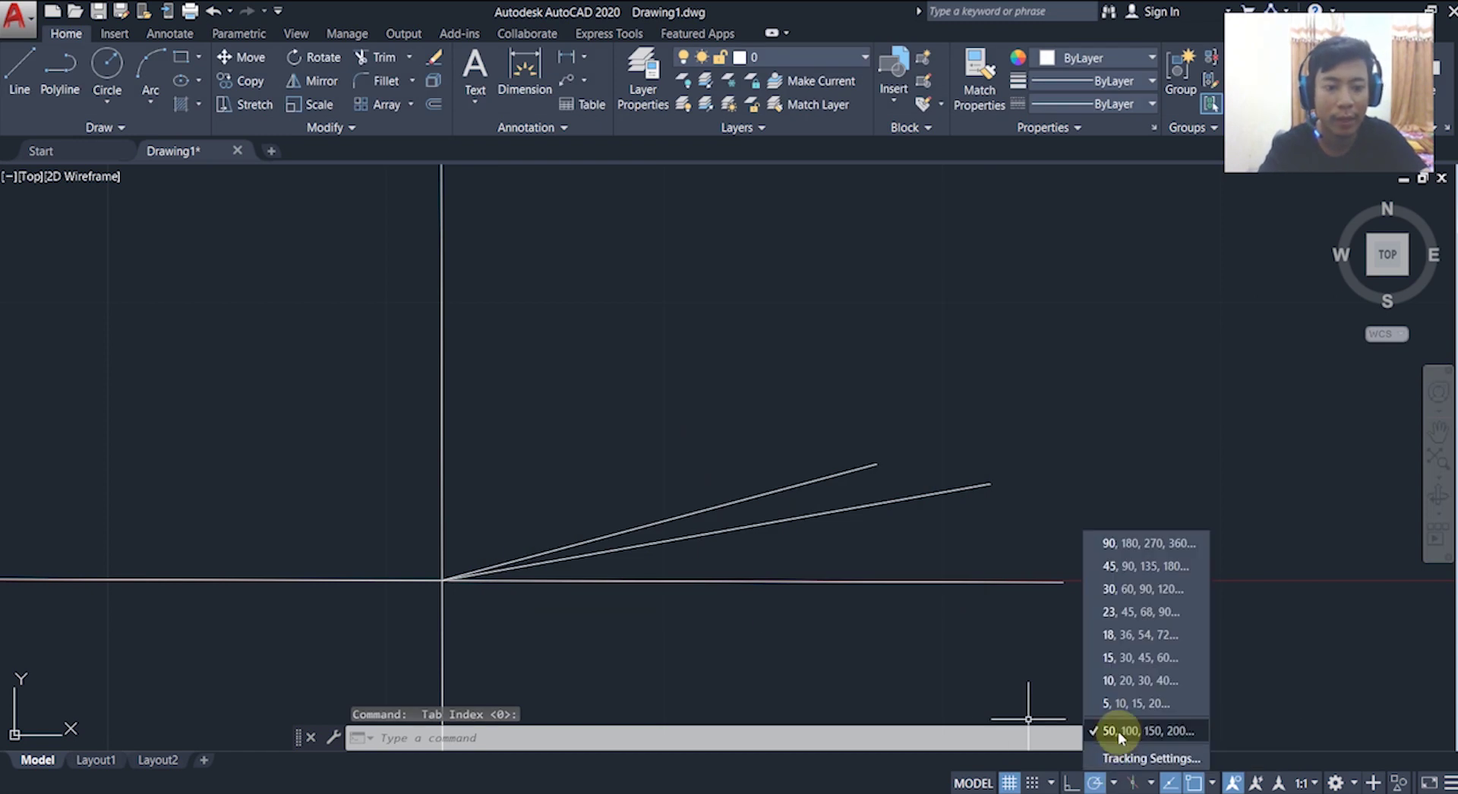
{"action": "left_click", "coordinate": [1119, 733]}
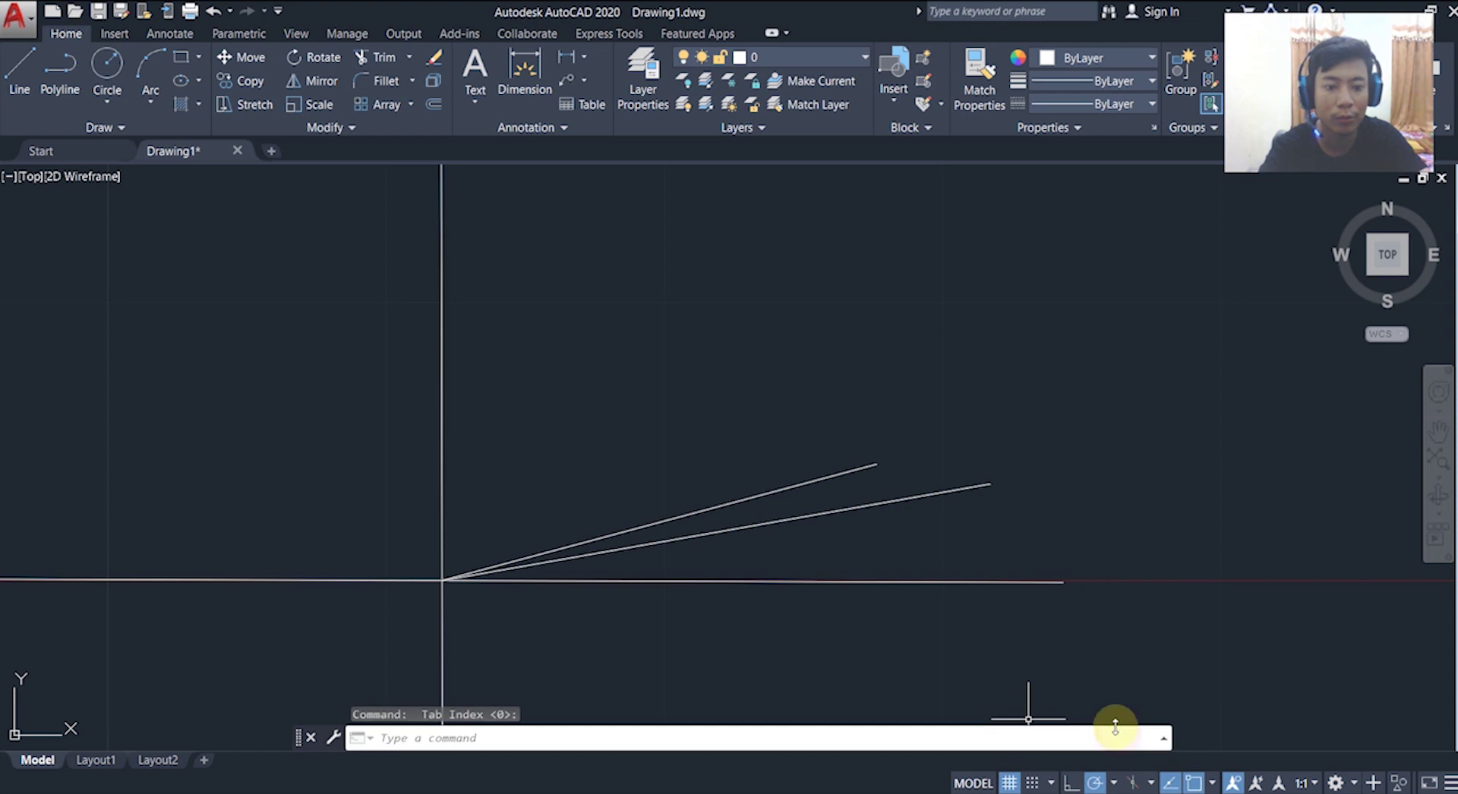
{"action": "left_click", "coordinate": [19, 72]}
{"action": "left_click", "coordinate": [443, 582]}
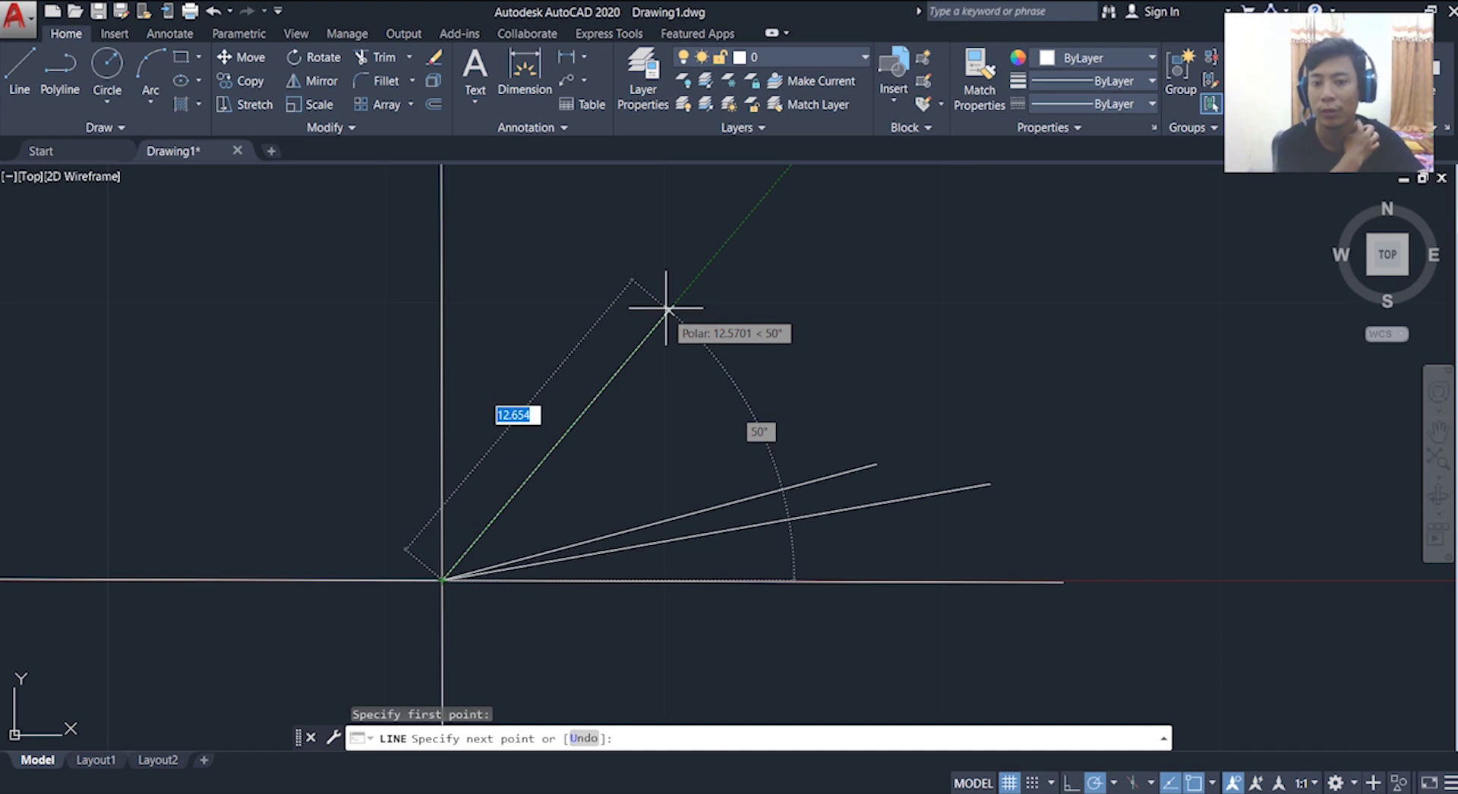
{"action": "middle_click_drag", "start_coordinate": [666, 303], "coordinate": [638, 423]}
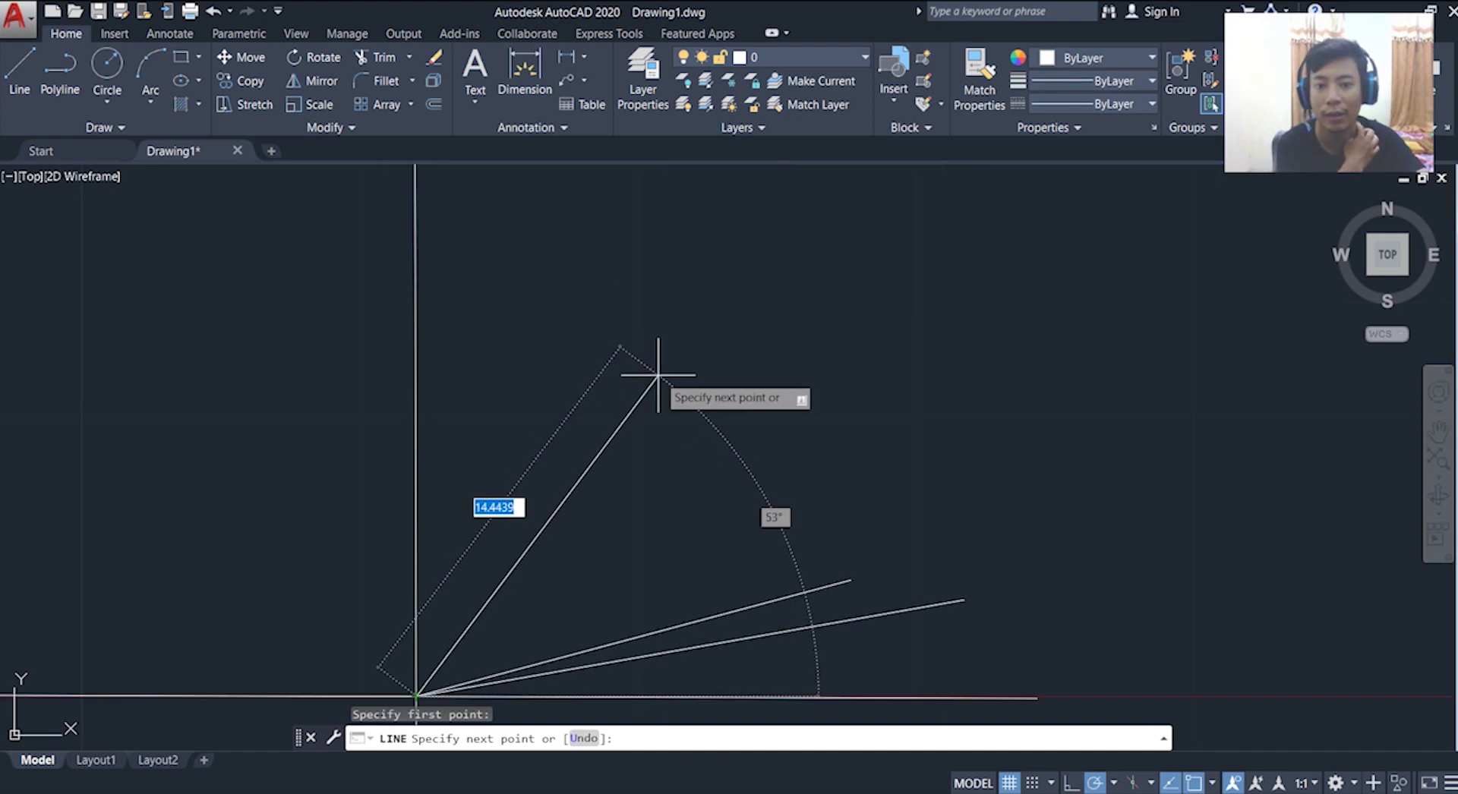
{"action": "left_click", "coordinate": [683, 374]}
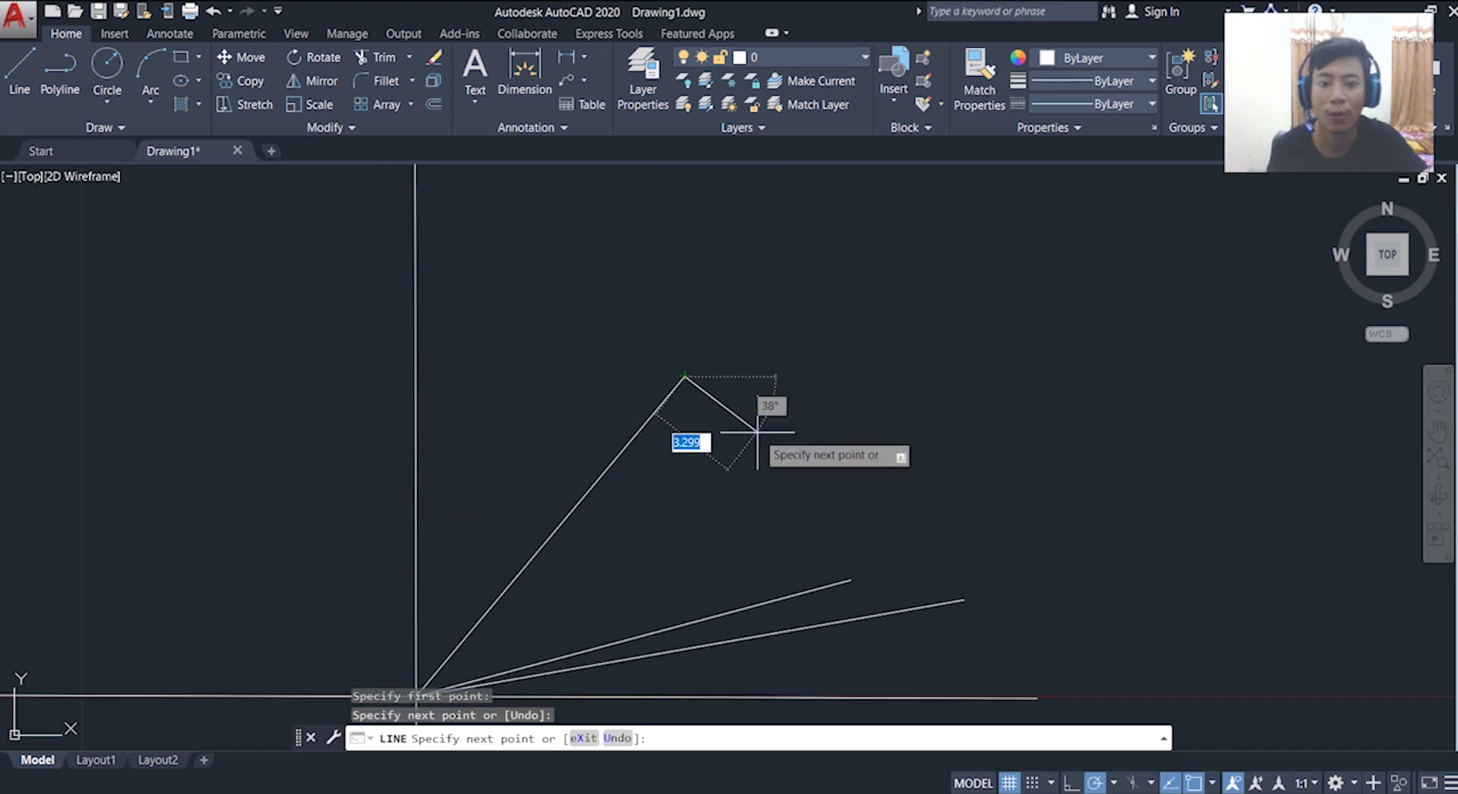
{"action": "scroll", "coordinate": [755, 442], "scroll_direction": "down", "scroll_amount": 2}
{"action": "key", "text": "Escape"}
{"action": "scroll", "coordinate": [754, 442], "scroll_direction": "down", "scroll_amount": 2}
{"action": "middle_click_drag", "start_coordinate": [754, 443], "coordinate": [1038, 477]}
{"action": "scroll", "coordinate": [1042, 477], "scroll_direction": "up", "scroll_amount": 2}
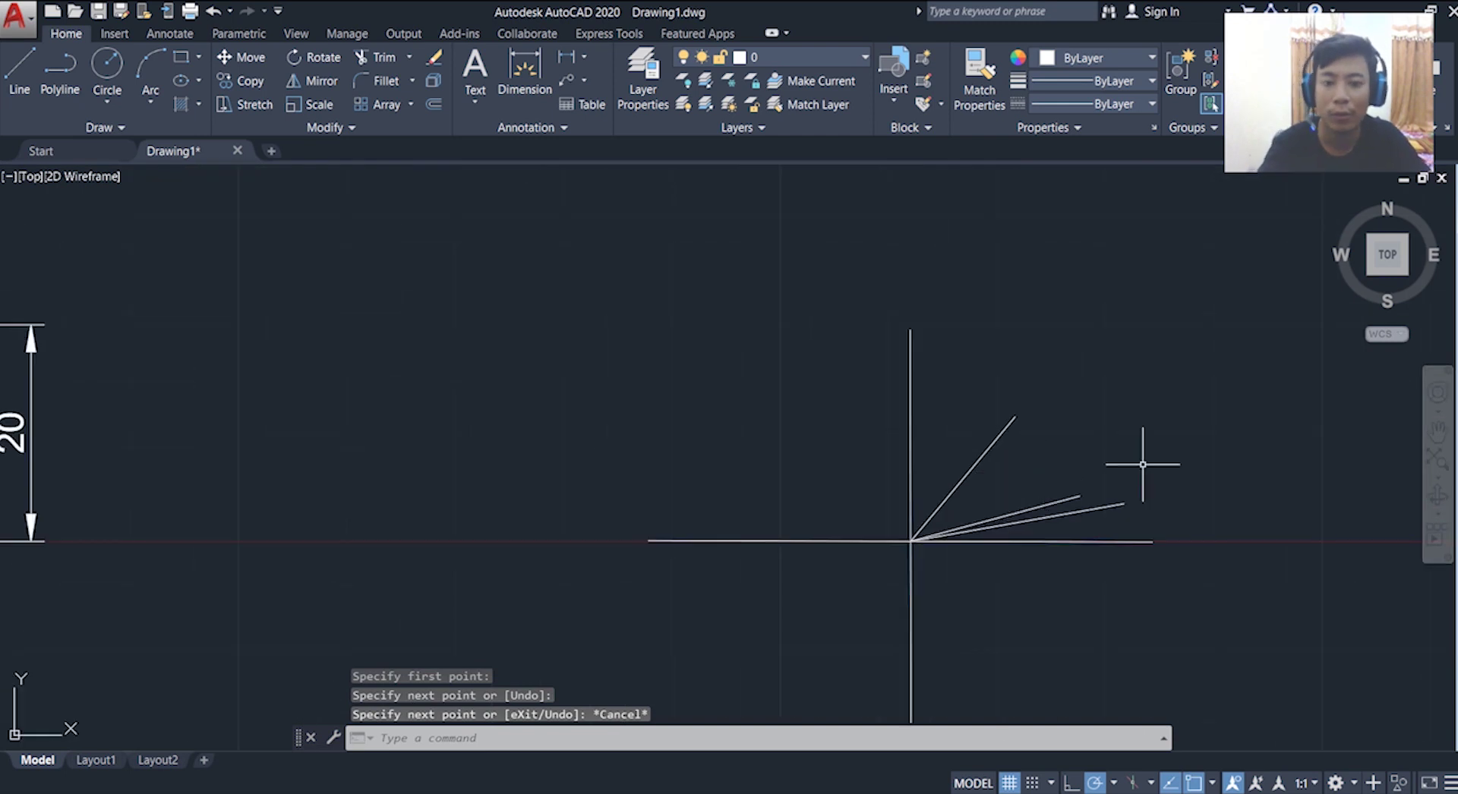